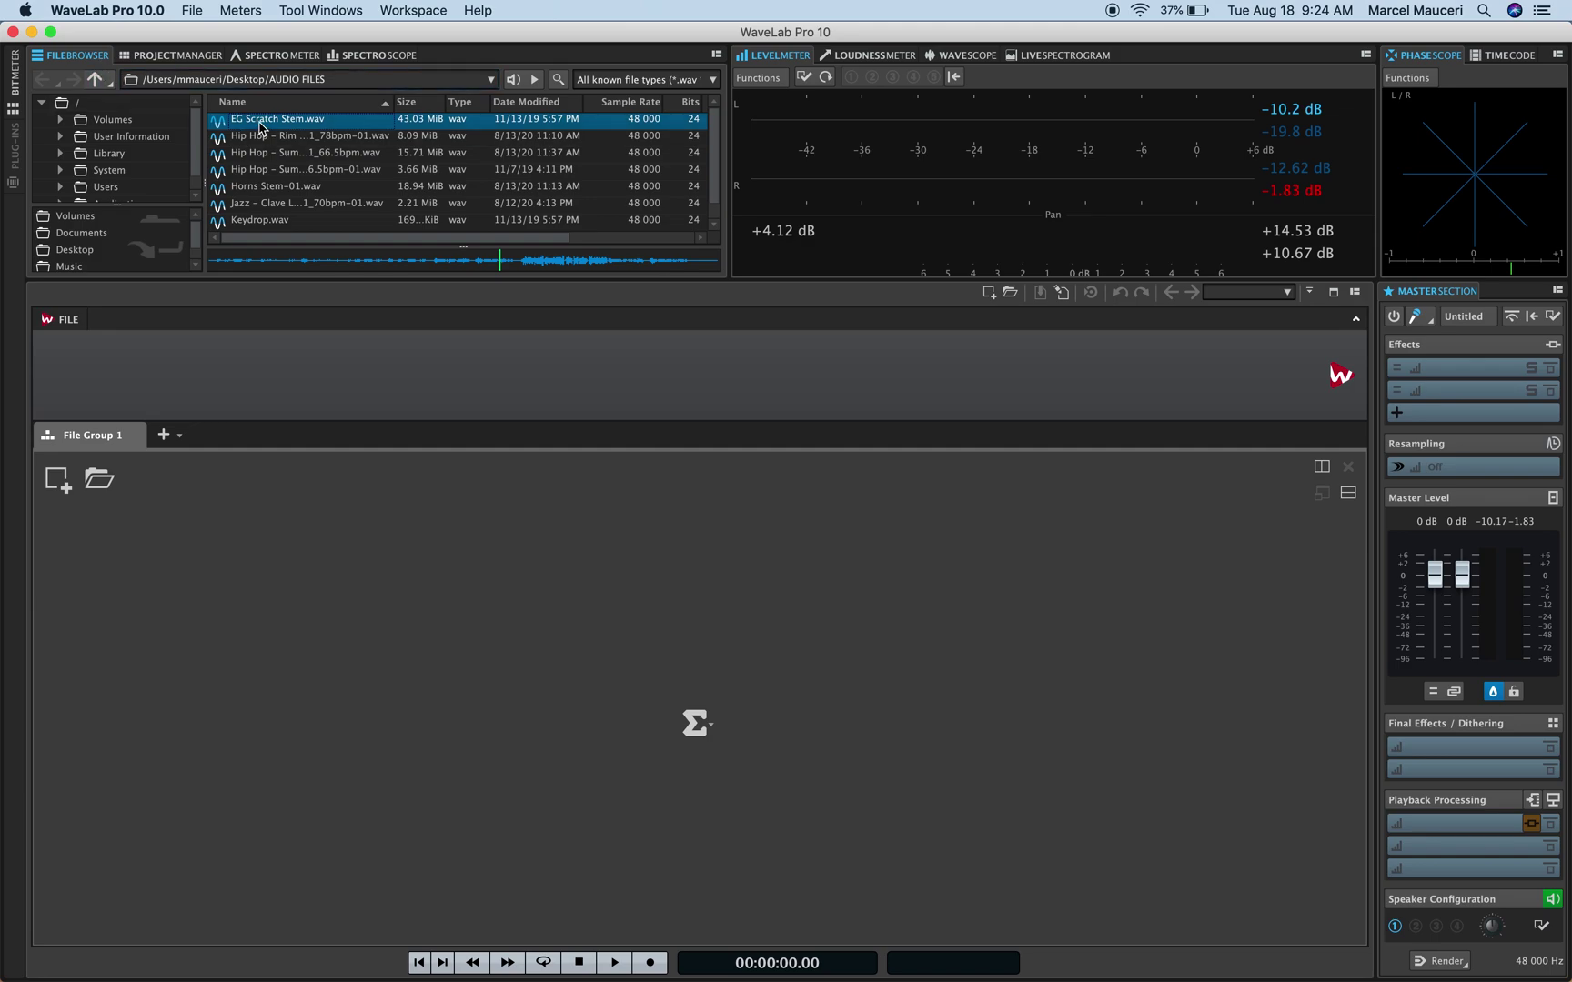
Load EG Scratch Stem.wav into the audio editor and display its File Info page.
{"action": "left_click_drag", "start_coordinate": [259, 125], "coordinate": [224, 592]}
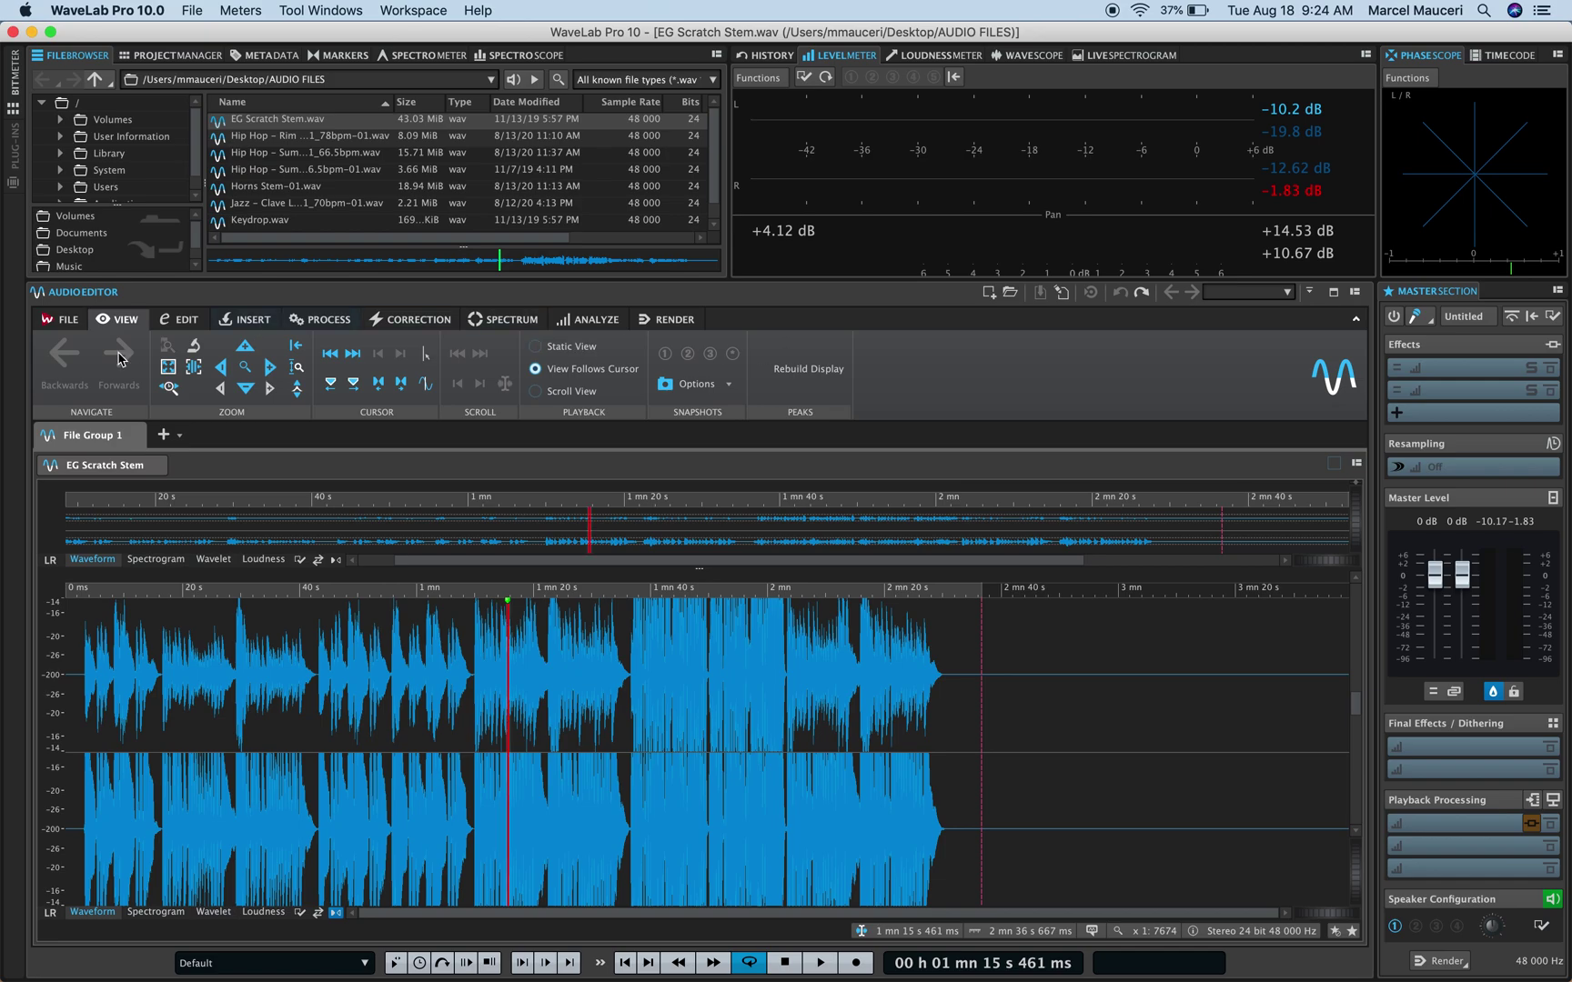
{"action": "left_click", "coordinate": [65, 323]}
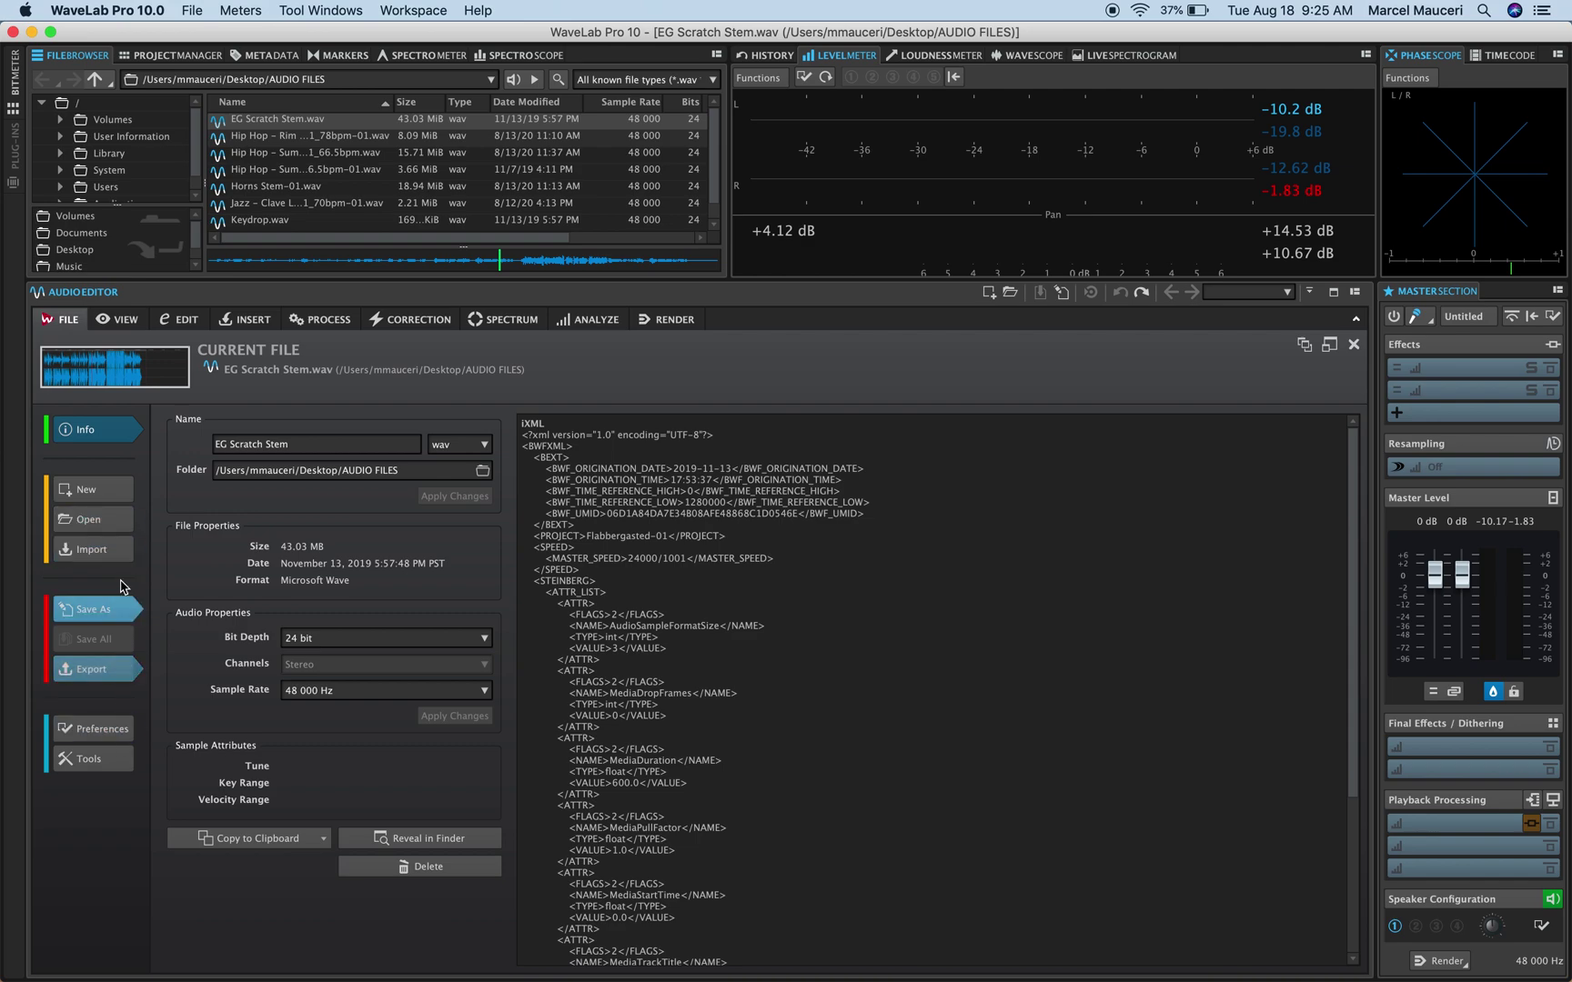
Return to the waveform and zoom vertically in three steps, then out four steps.
{"action": "left_click", "coordinate": [127, 320]}
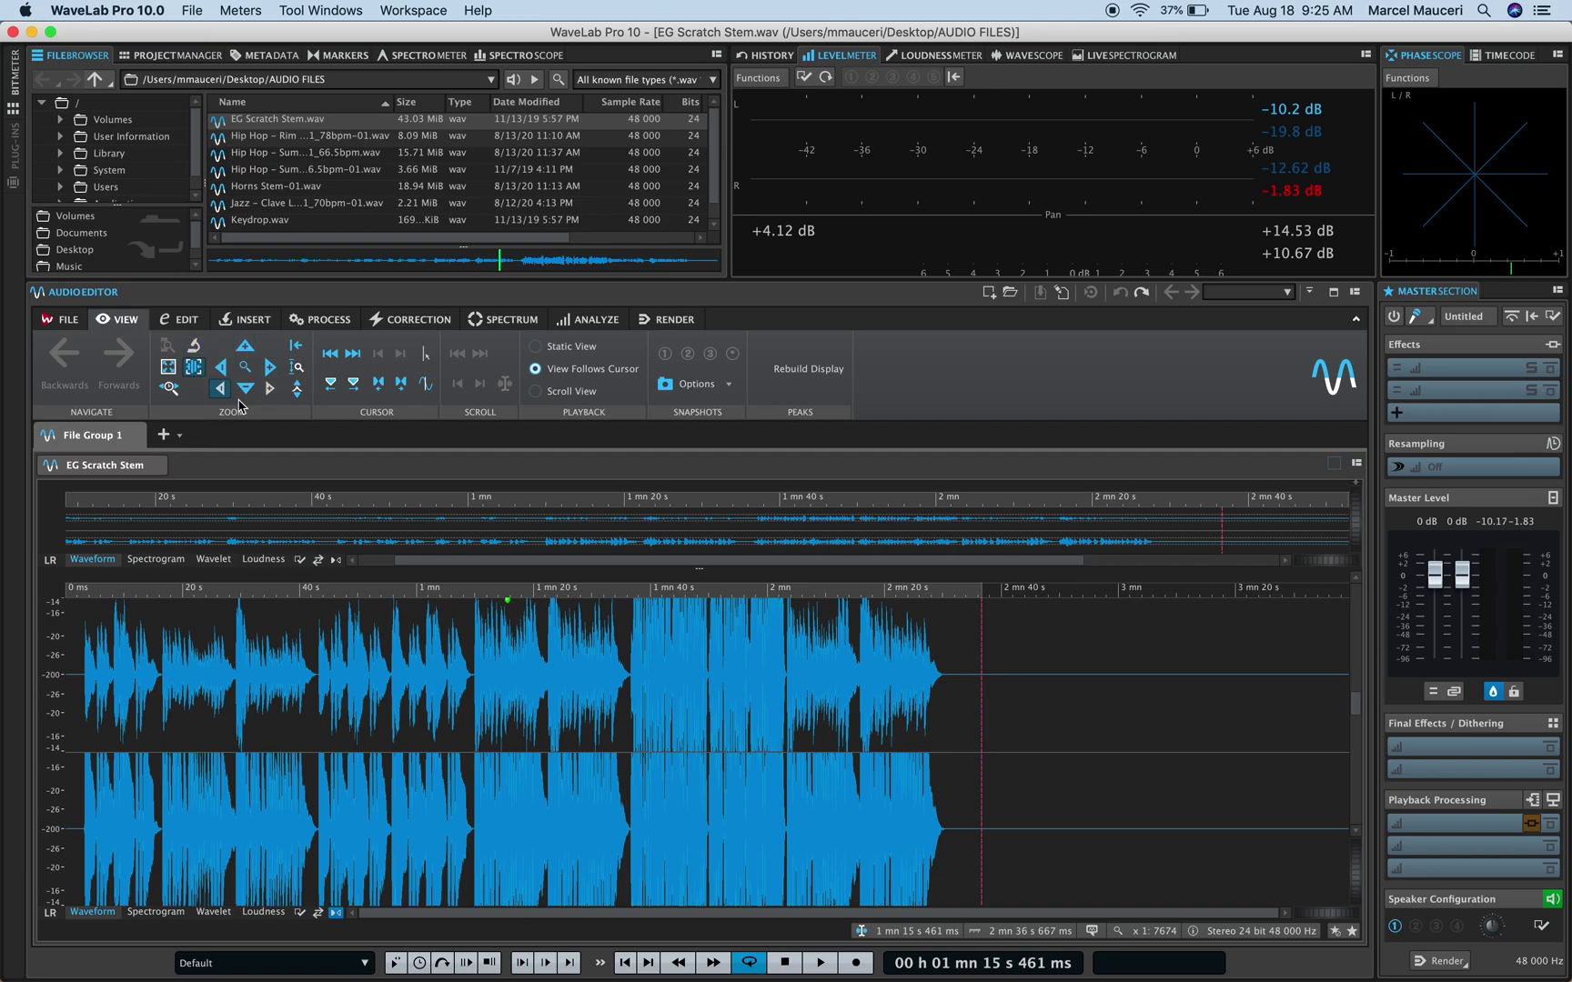
{"action": "left_click", "coordinate": [245, 346]}
{"action": "left_click", "coordinate": [246, 347]}
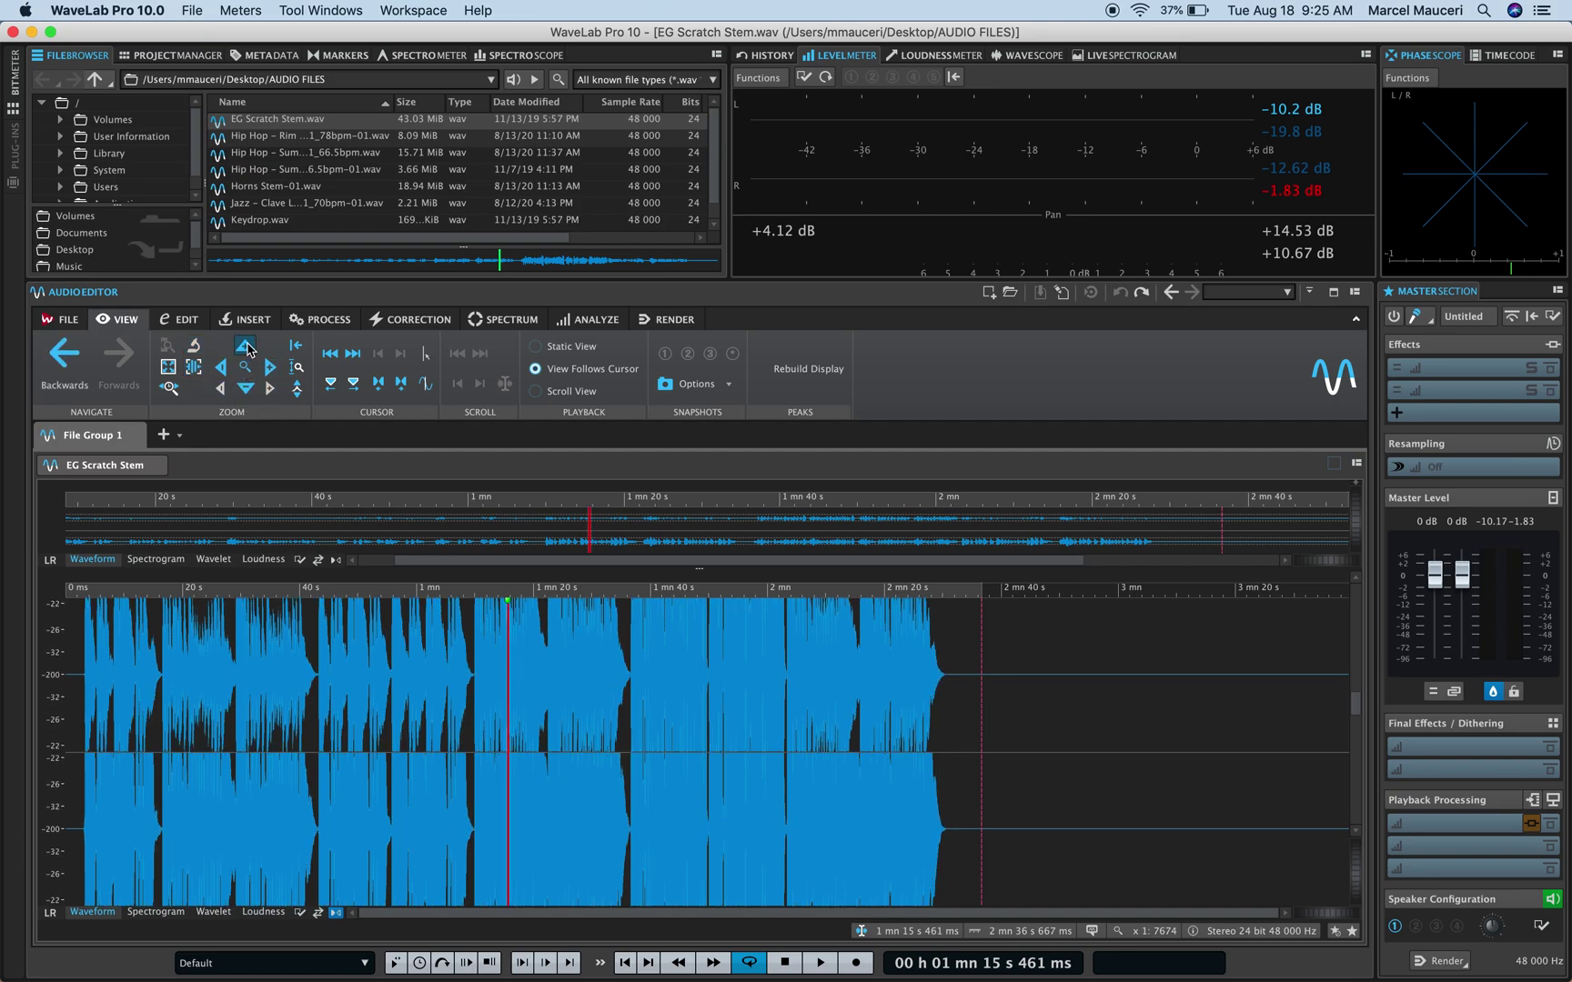
{"action": "left_click", "coordinate": [245, 347]}
{"action": "left_click", "coordinate": [246, 390]}
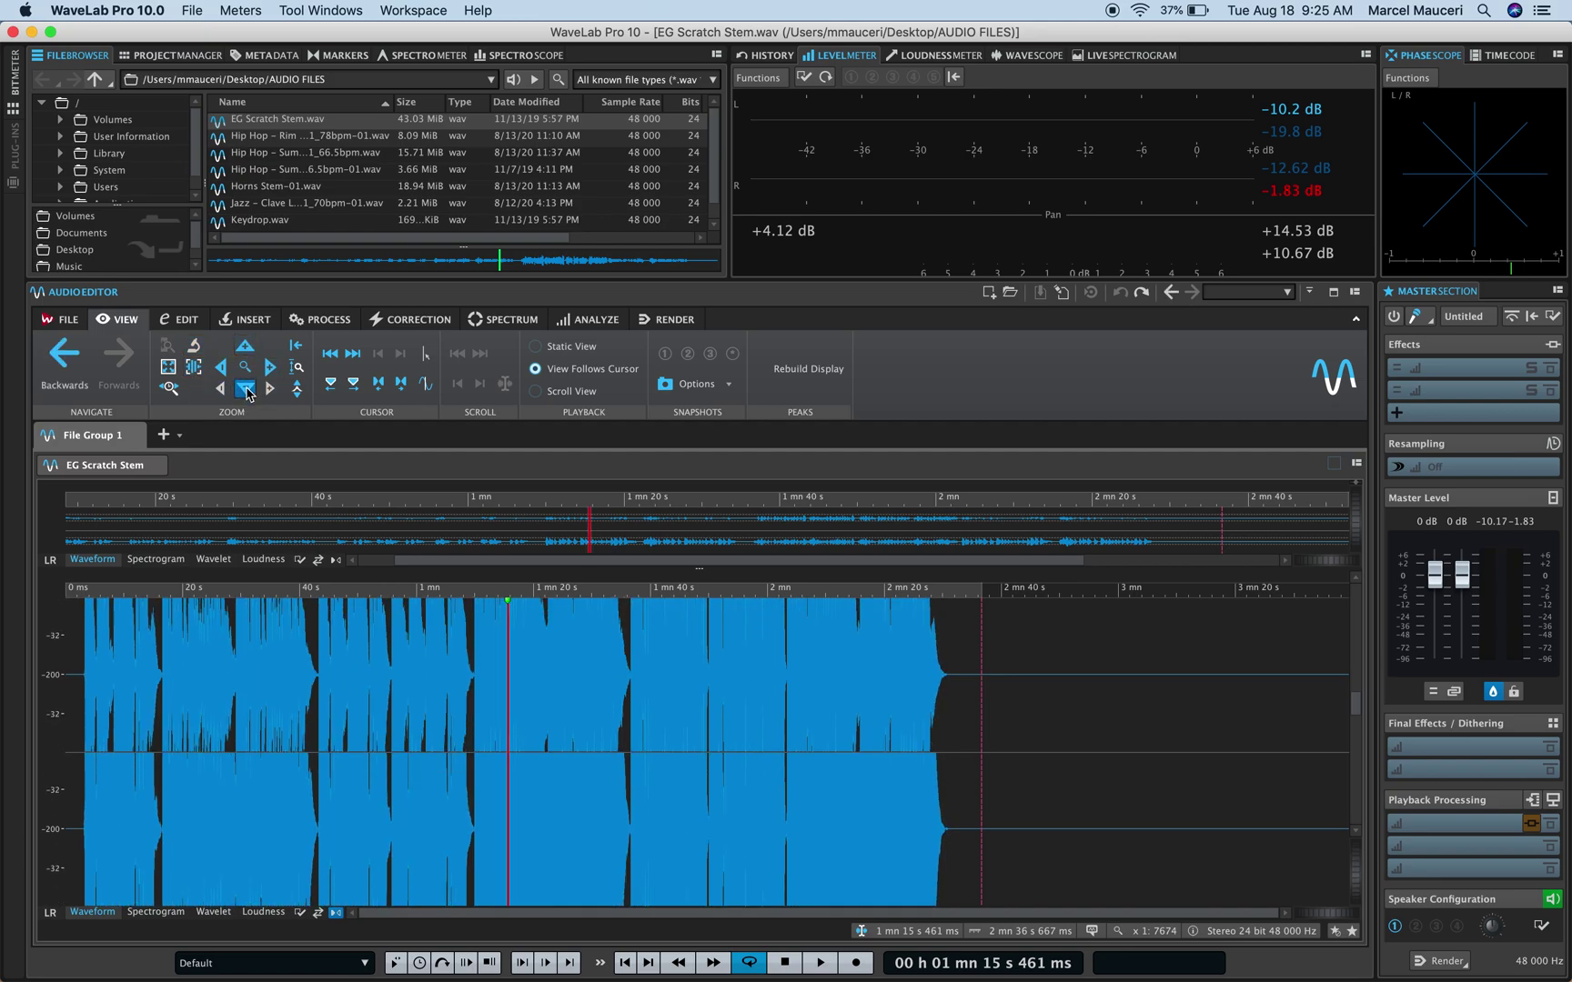
{"action": "left_click", "coordinate": [246, 389]}
{"action": "left_click", "coordinate": [245, 390]}
{"action": "left_click", "coordinate": [246, 390]}
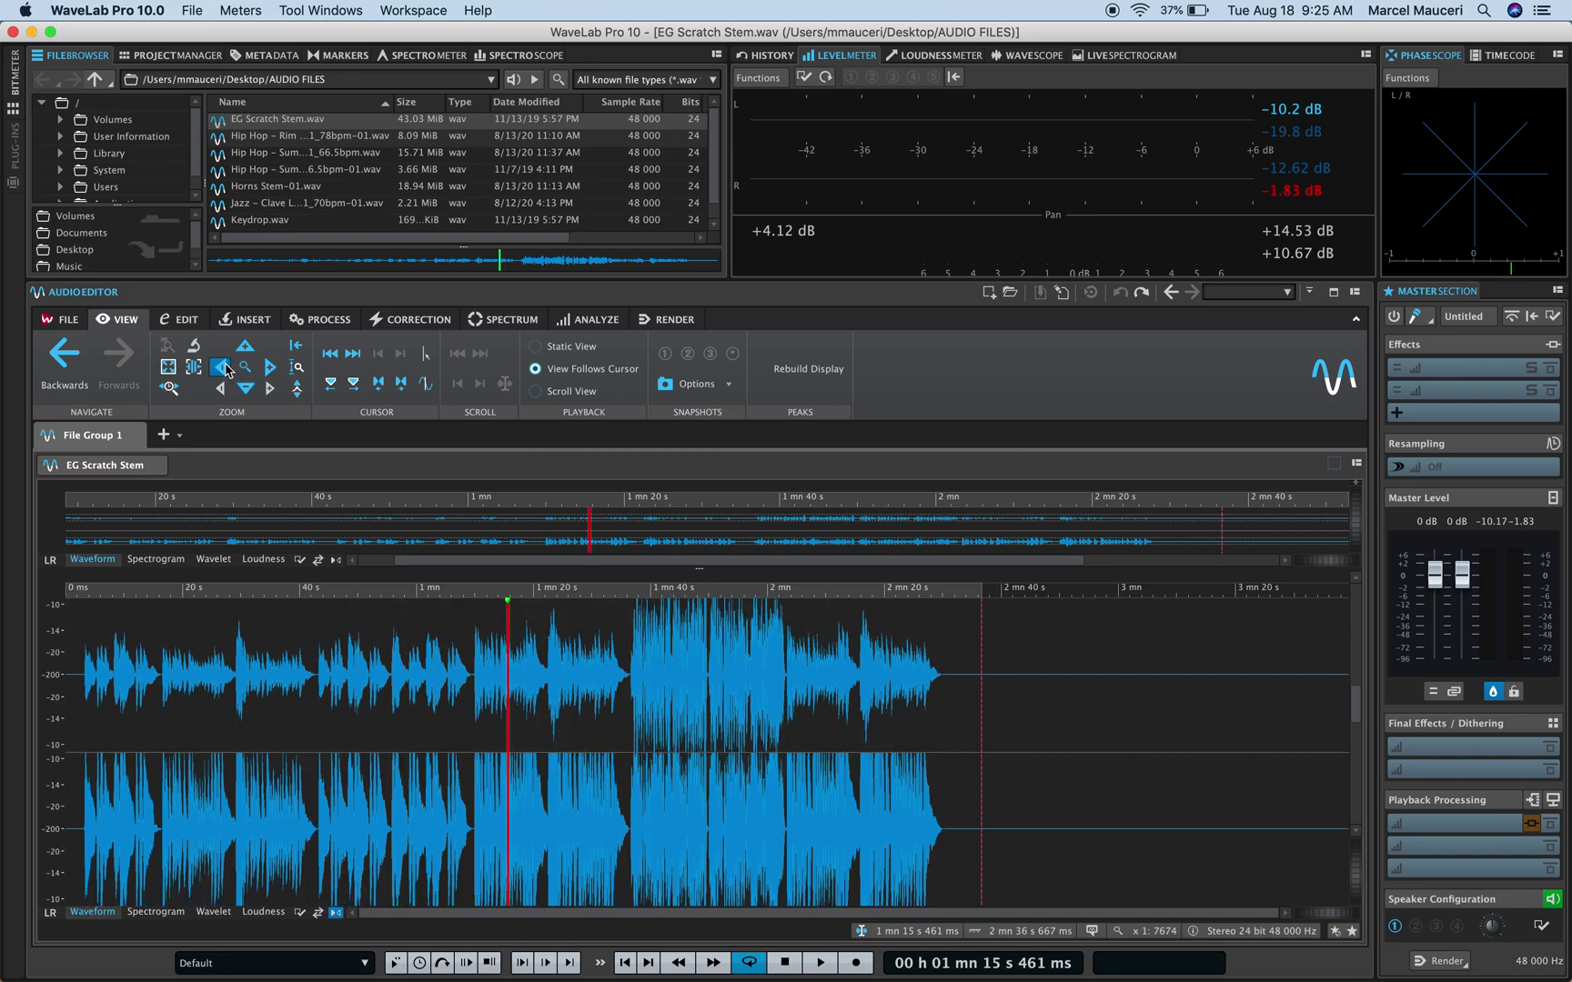
Zoom the waveform in horizontally by four steps.
{"action": "left_click", "coordinate": [272, 368]}
{"action": "left_click", "coordinate": [272, 367]}
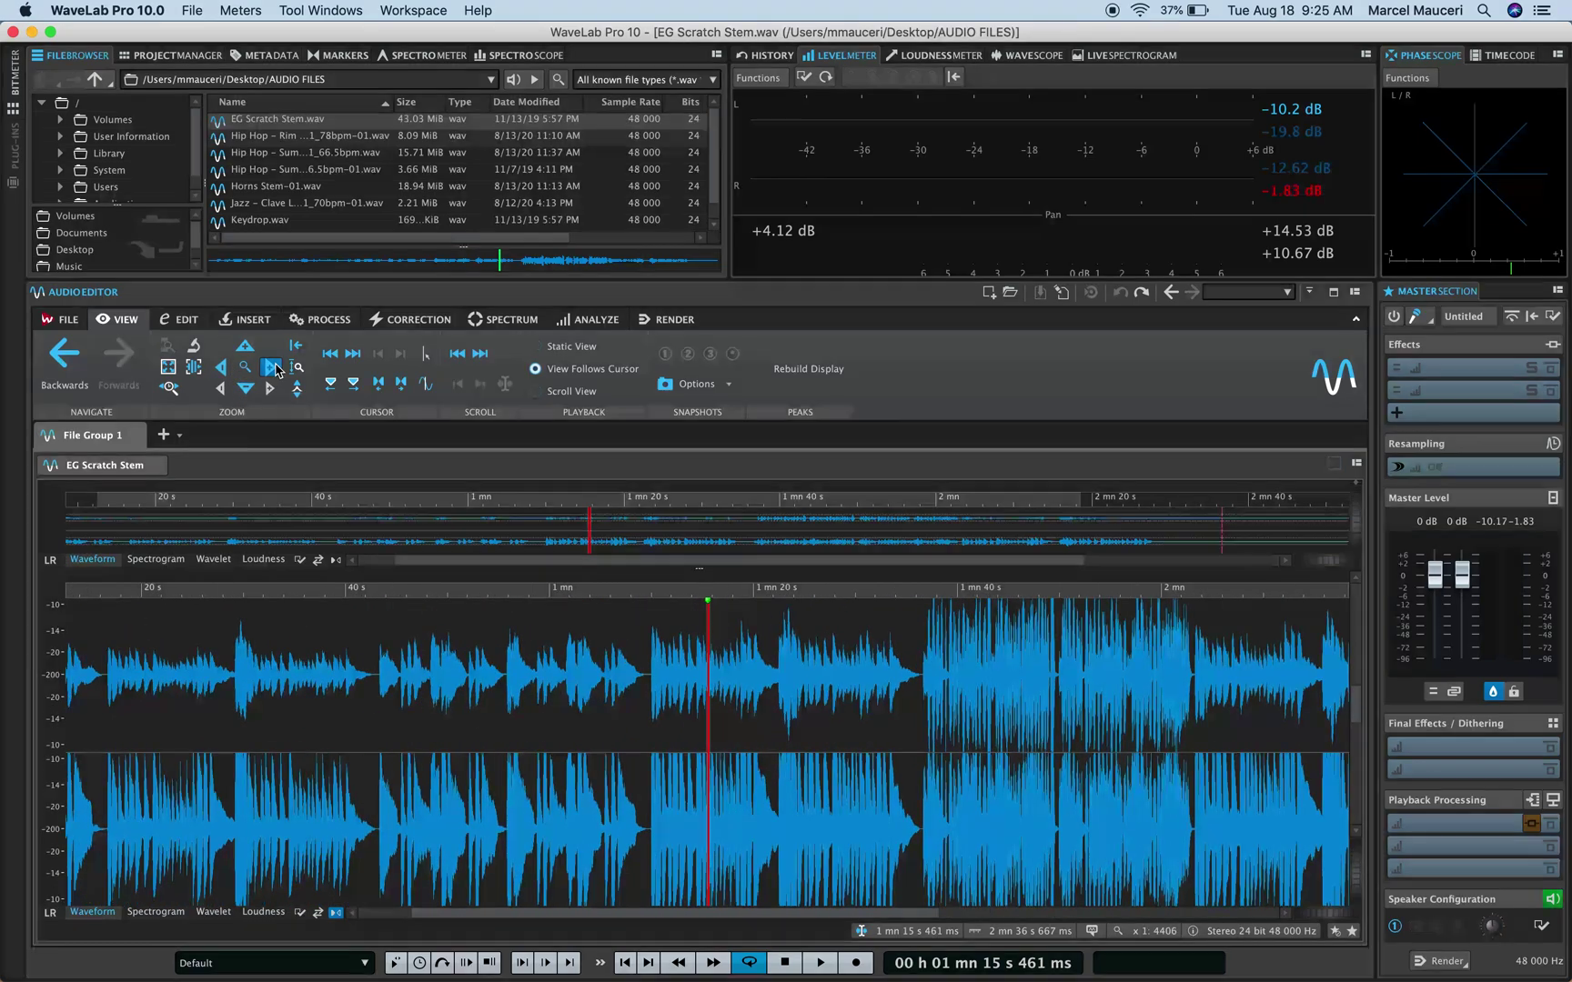
{"action": "left_click", "coordinate": [272, 367]}
{"action": "left_click", "coordinate": [272, 368]}
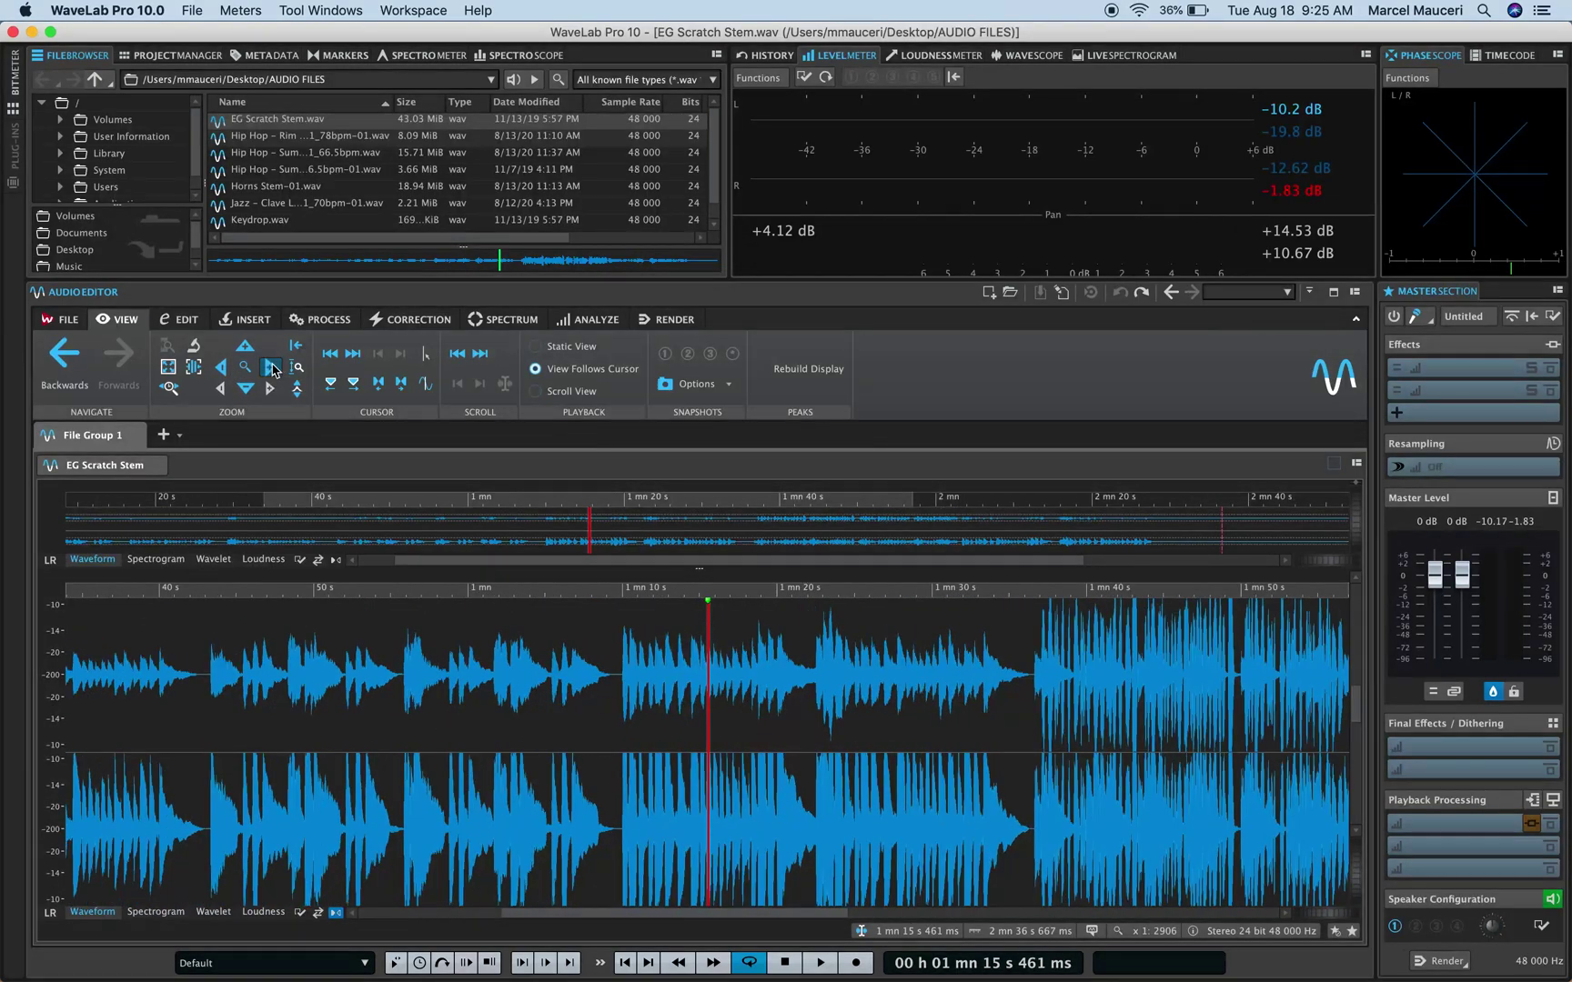
Try sample-level and full-file zoom, then zoom in closely around the cursor at 58 s 625 ms.
{"action": "left_click", "coordinate": [415, 594]}
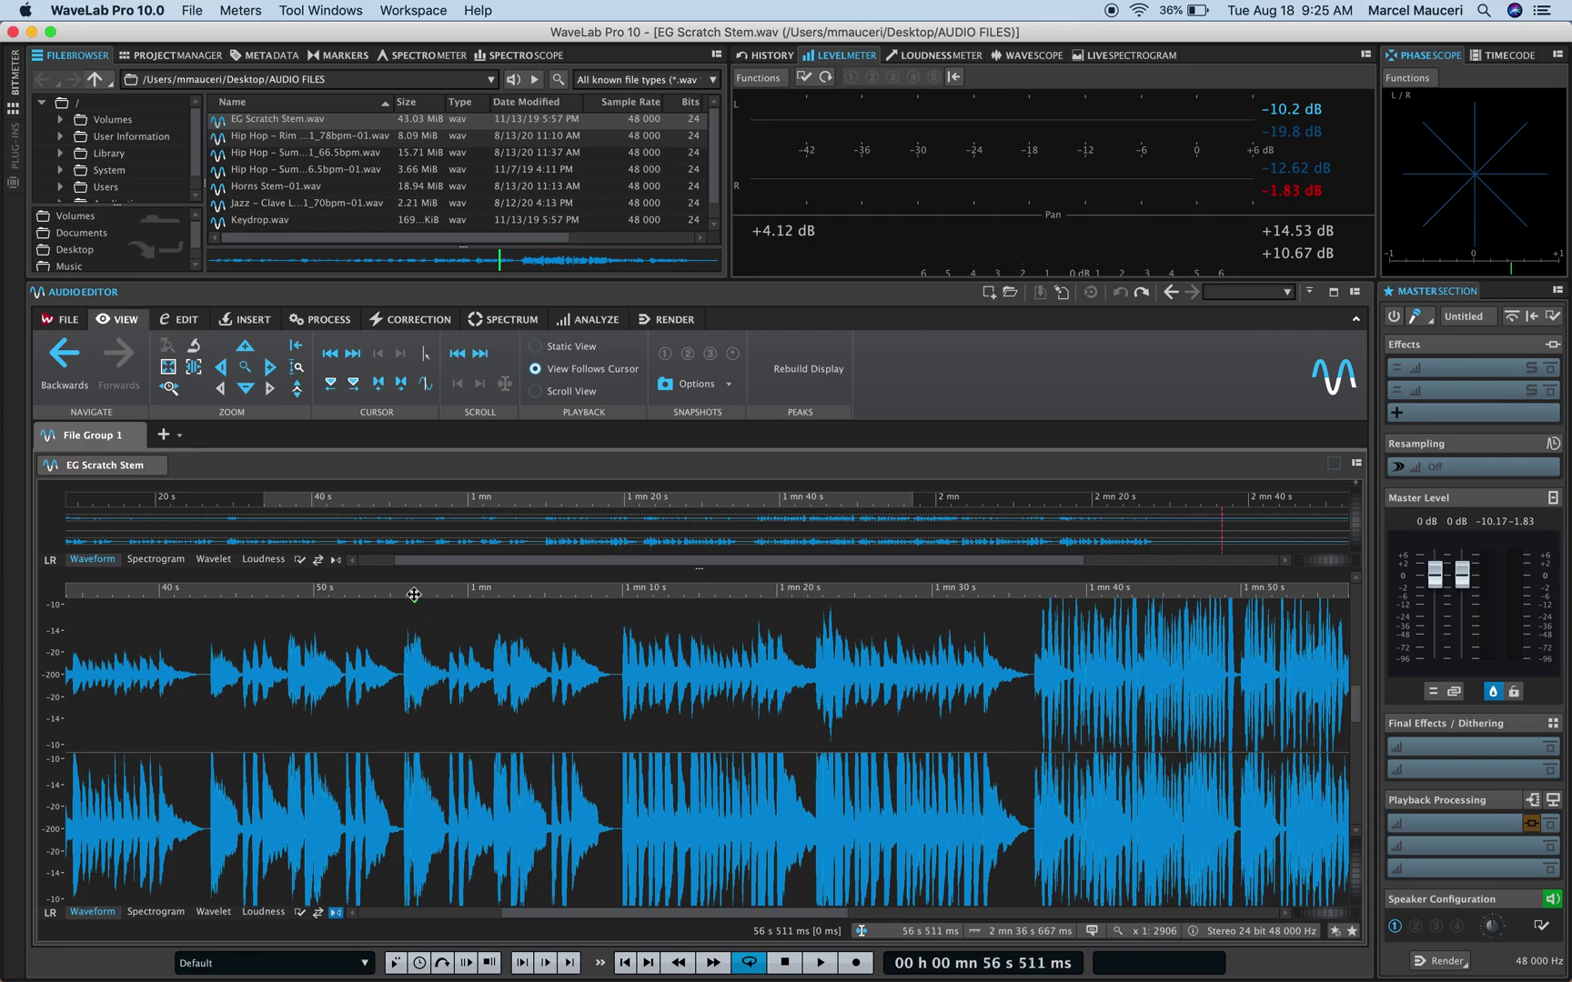
{"action": "mouse_move", "coordinate": [414, 594]}
{"action": "left_mouse_down"}
{"action": "mouse_move", "coordinate": [412, 549]}
{"action": "mouse_move", "coordinate": [414, 600]}
{"action": "left_mouse_up"}
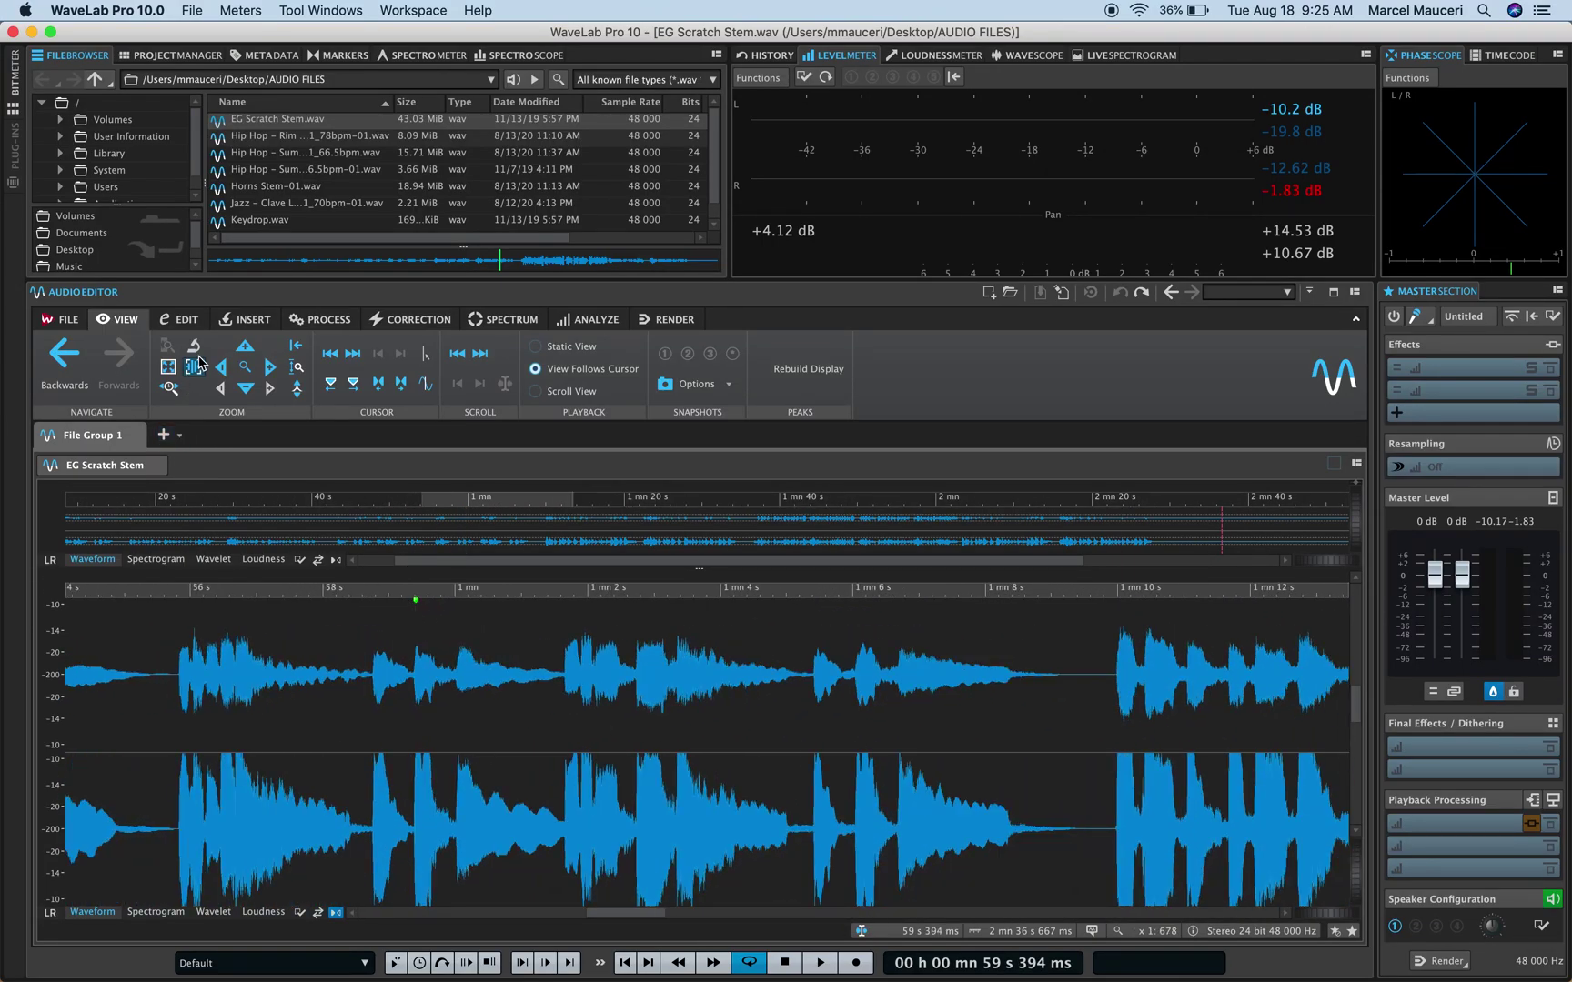
{"action": "left_click", "coordinate": [194, 347]}
{"action": "left_click", "coordinate": [194, 367]}
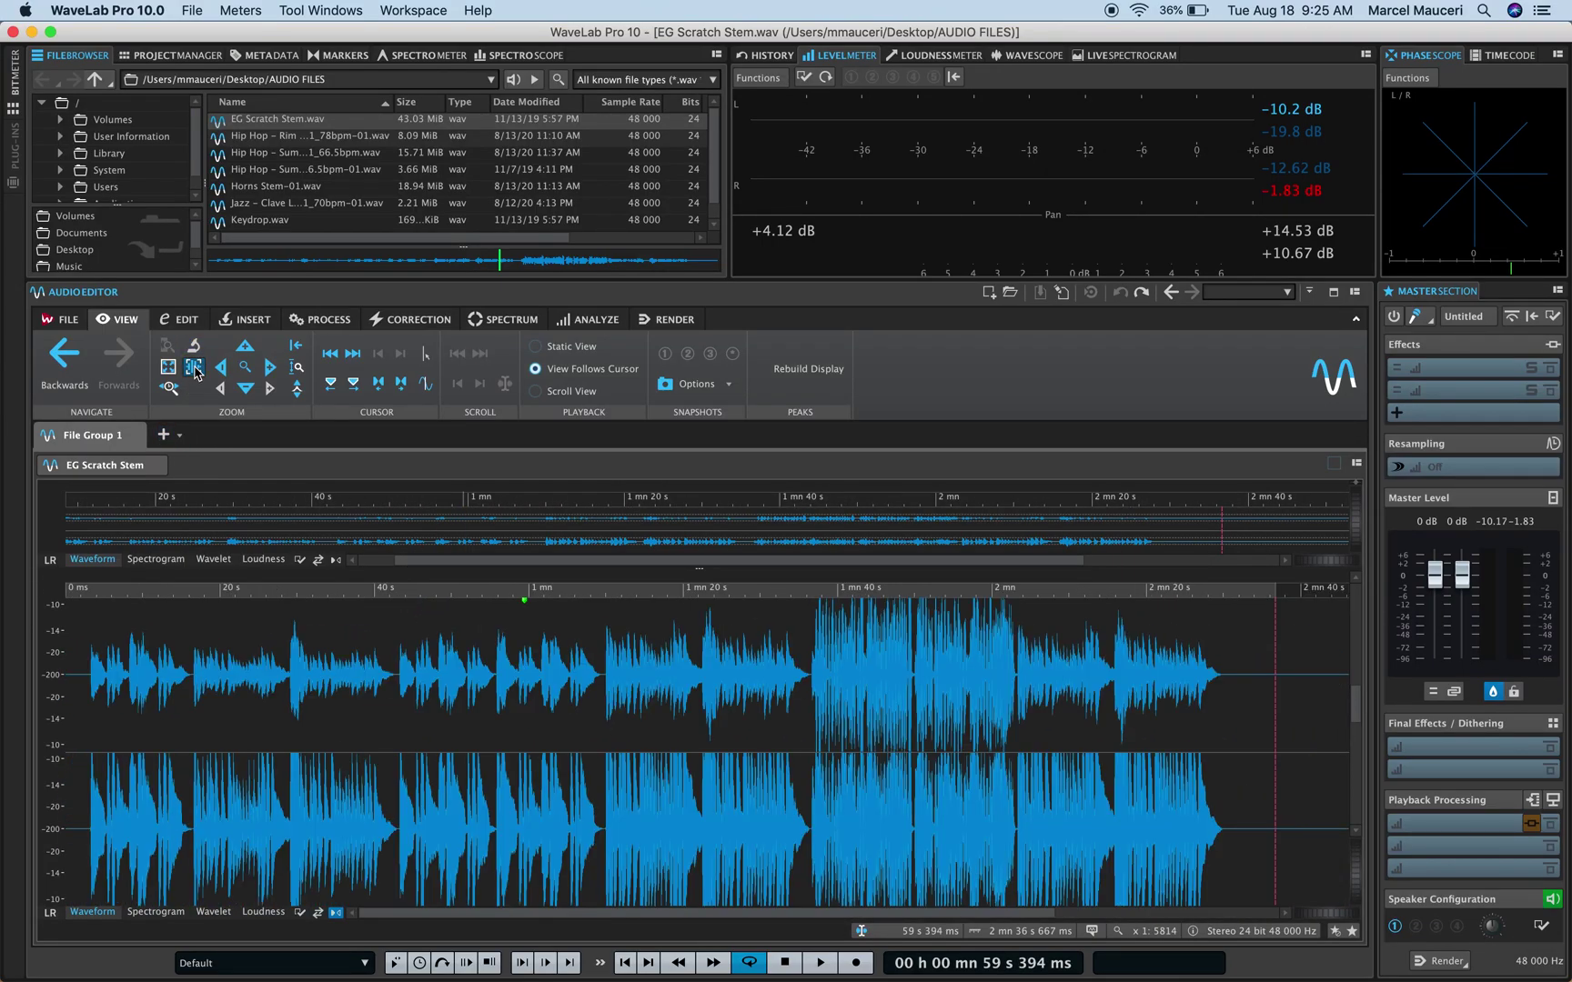
{"action": "left_click", "coordinate": [519, 686]}
{"action": "scroll", "coordinate": [518, 686], "scroll_direction": "up", "scroll_amount": 5}
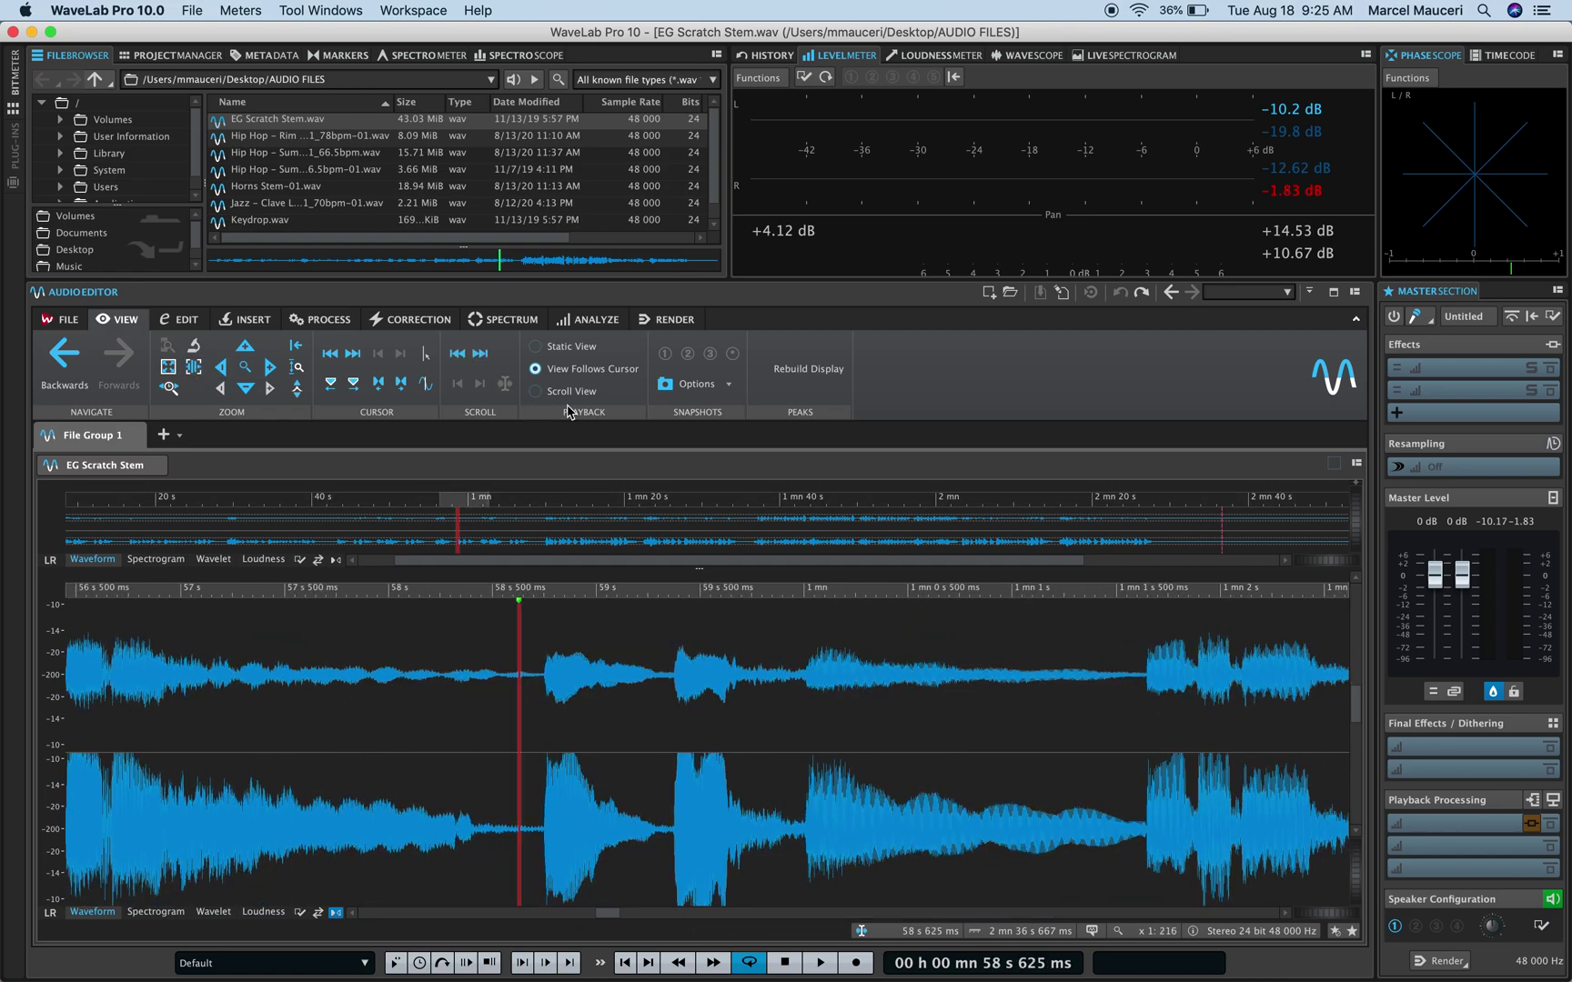
Hide and restore the ribbon, then jump the edit cursor to the file's end and back to its start.
{"action": "left_click", "coordinate": [1358, 321]}
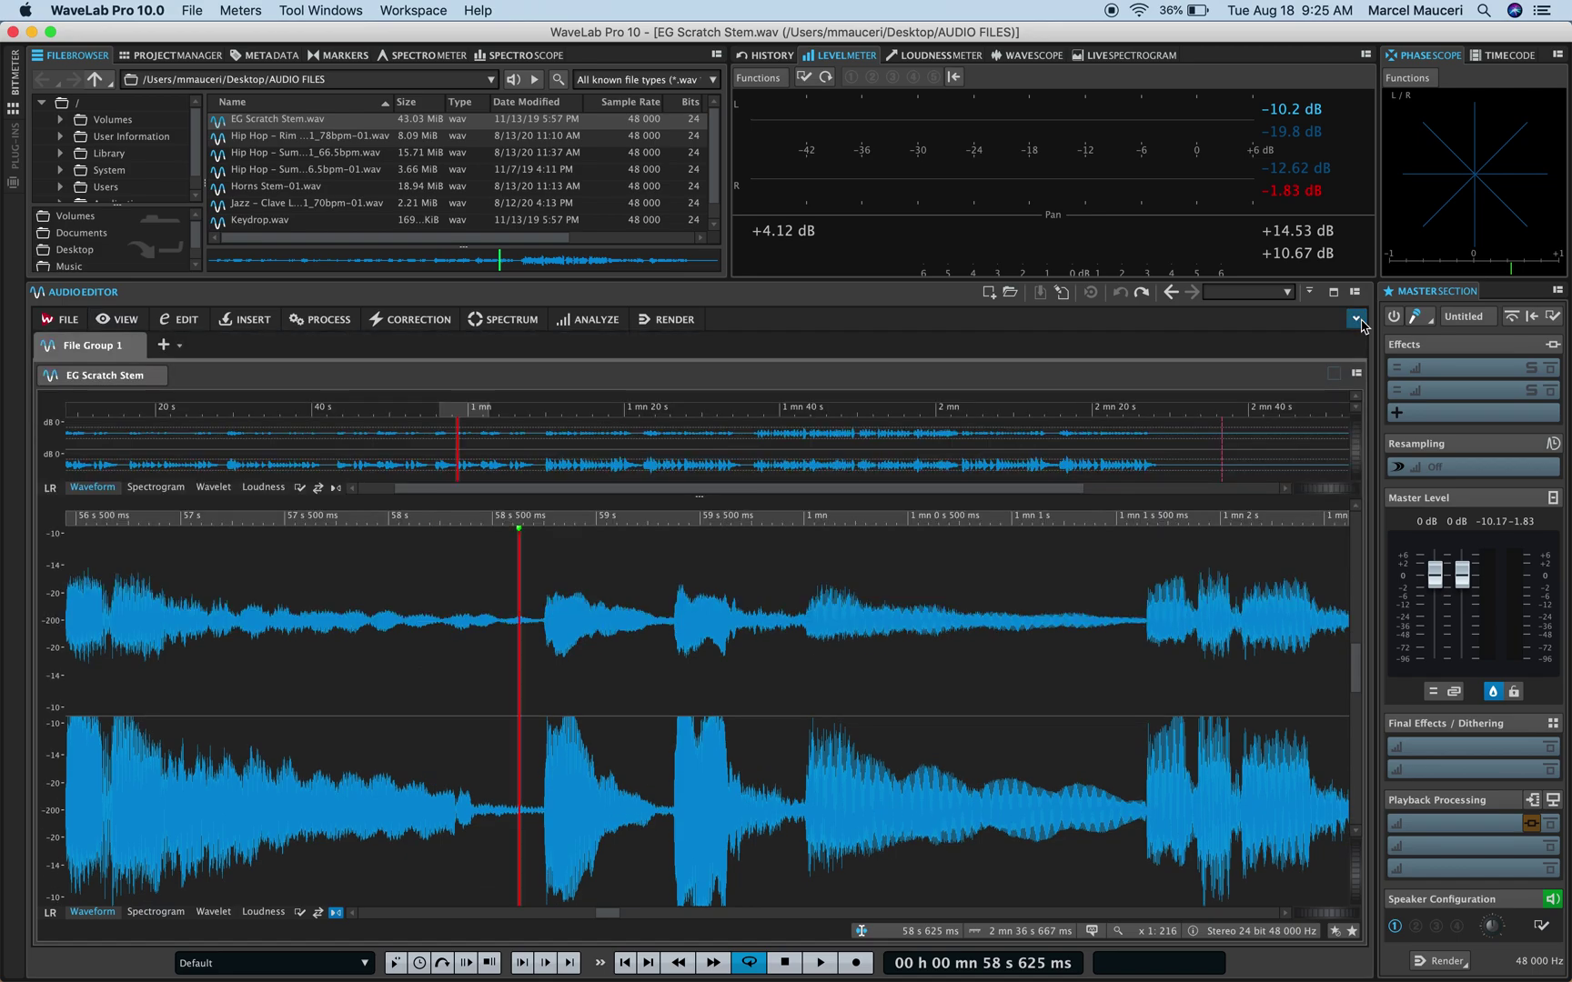
{"action": "left_click", "coordinate": [1358, 321]}
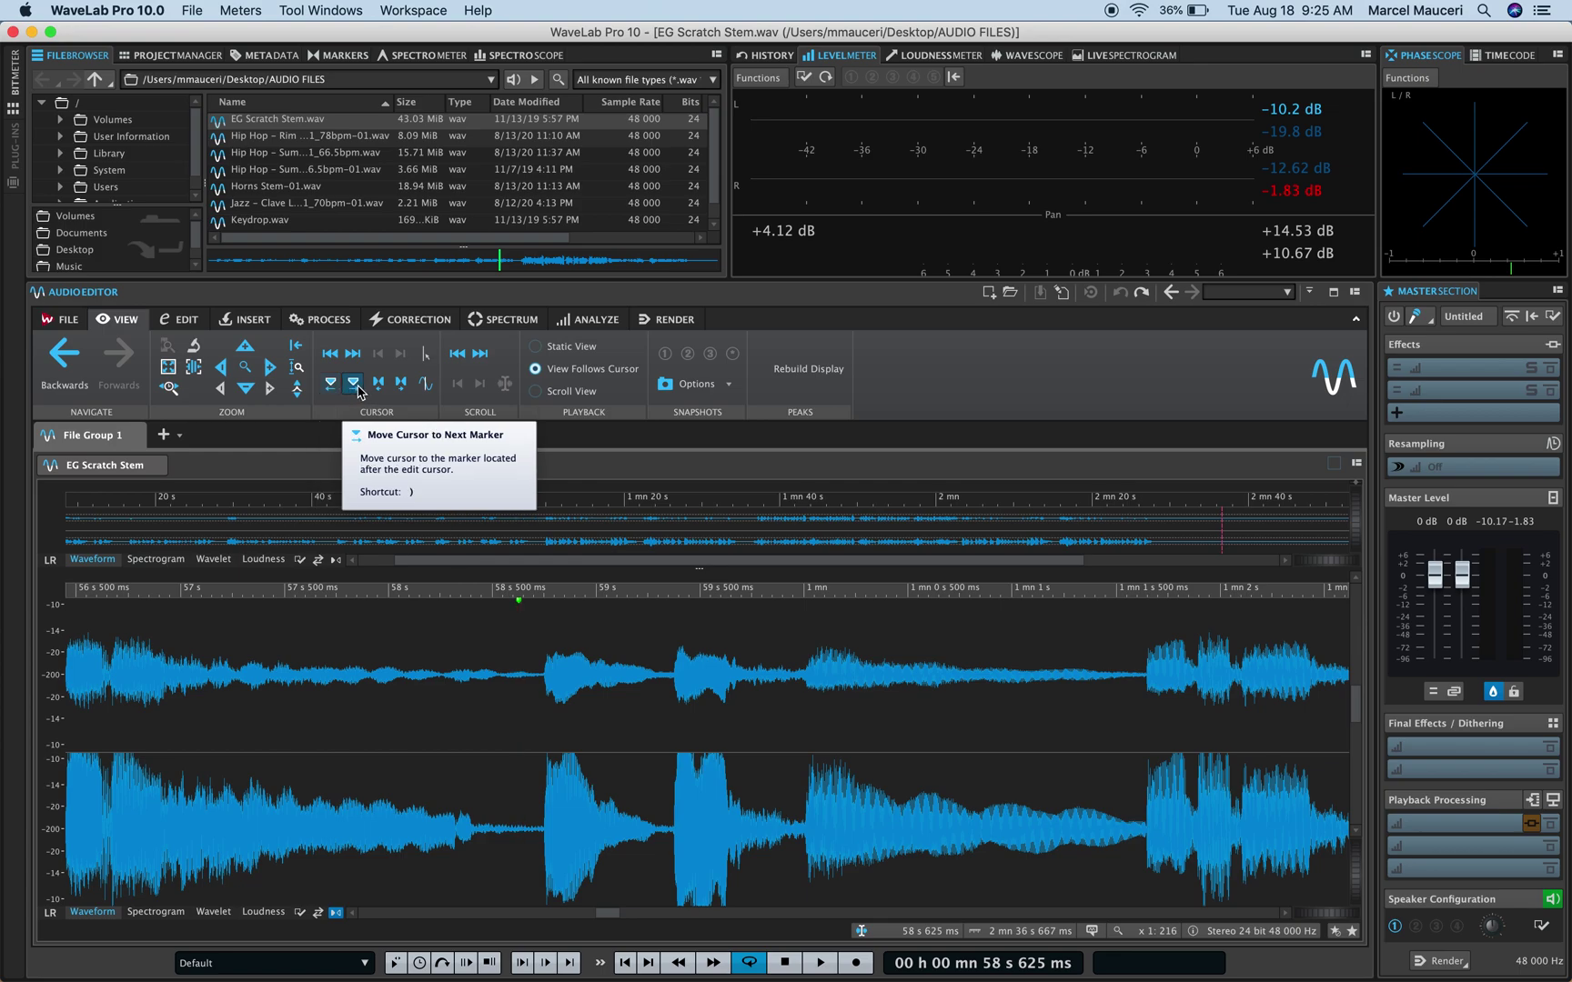
{"action": "left_click", "coordinate": [353, 354]}
{"action": "left_click", "coordinate": [330, 355]}
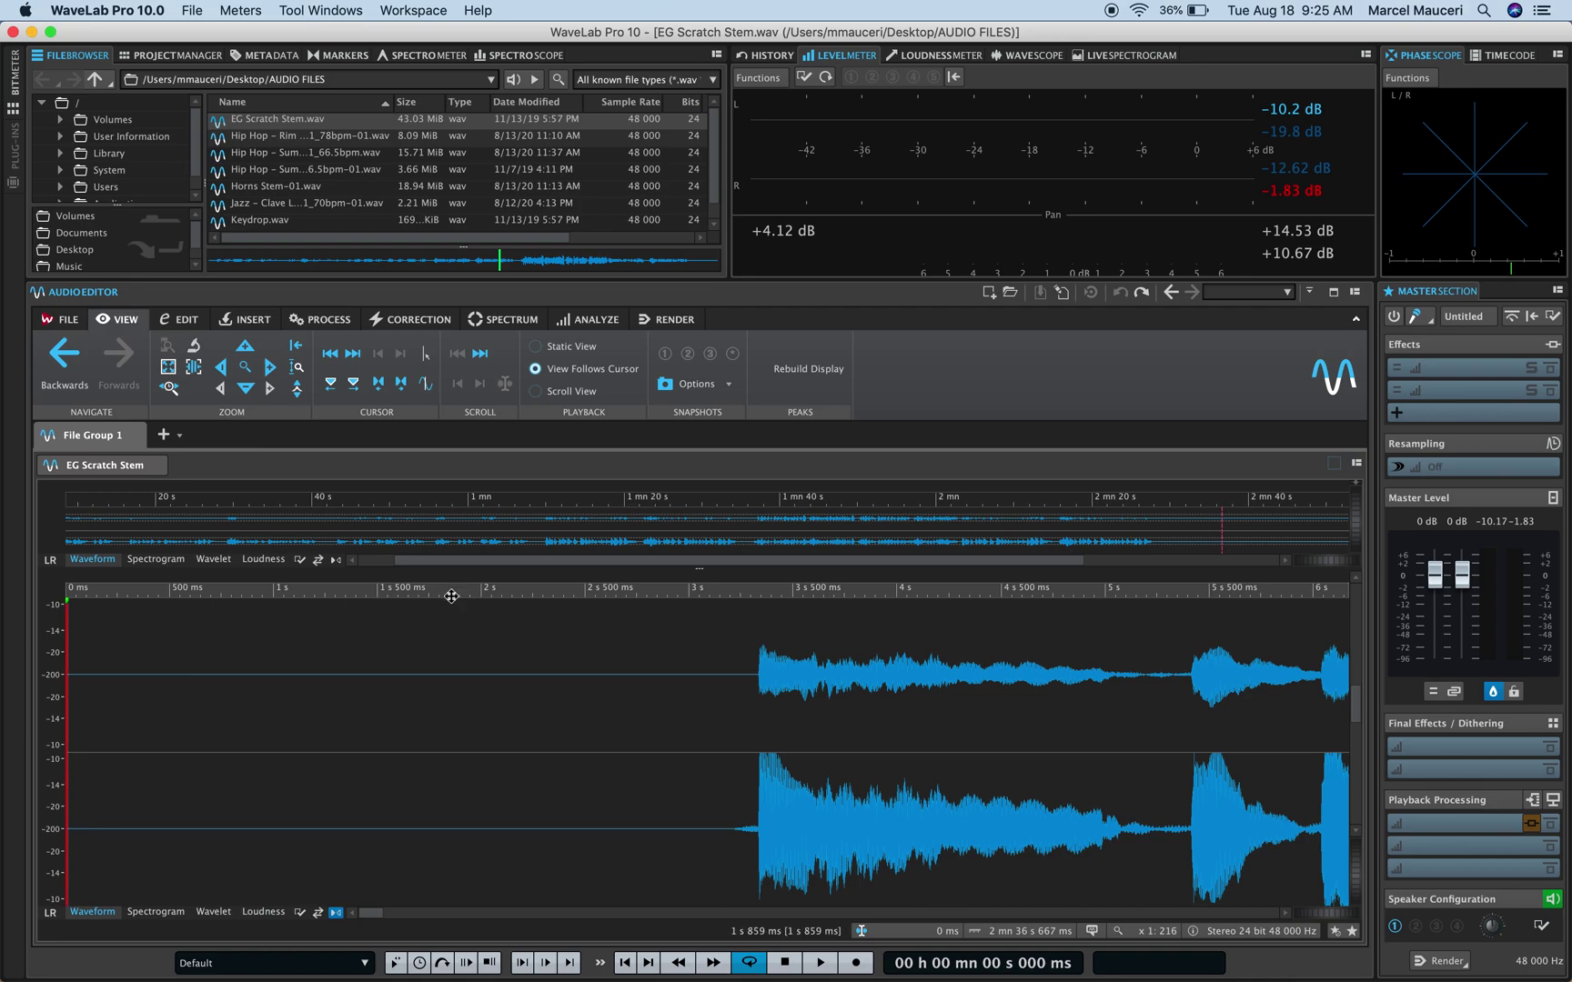
Set the edit cursor at 10 s 682 ms and zoom out to the first 36 seconds.
{"action": "left_click", "coordinate": [450, 632]}
{"action": "scroll", "coordinate": [450, 632], "scroll_direction": "up", "scroll_amount": 2}
{"action": "scroll", "coordinate": [451, 632], "scroll_direction": "down", "scroll_amount": 10}
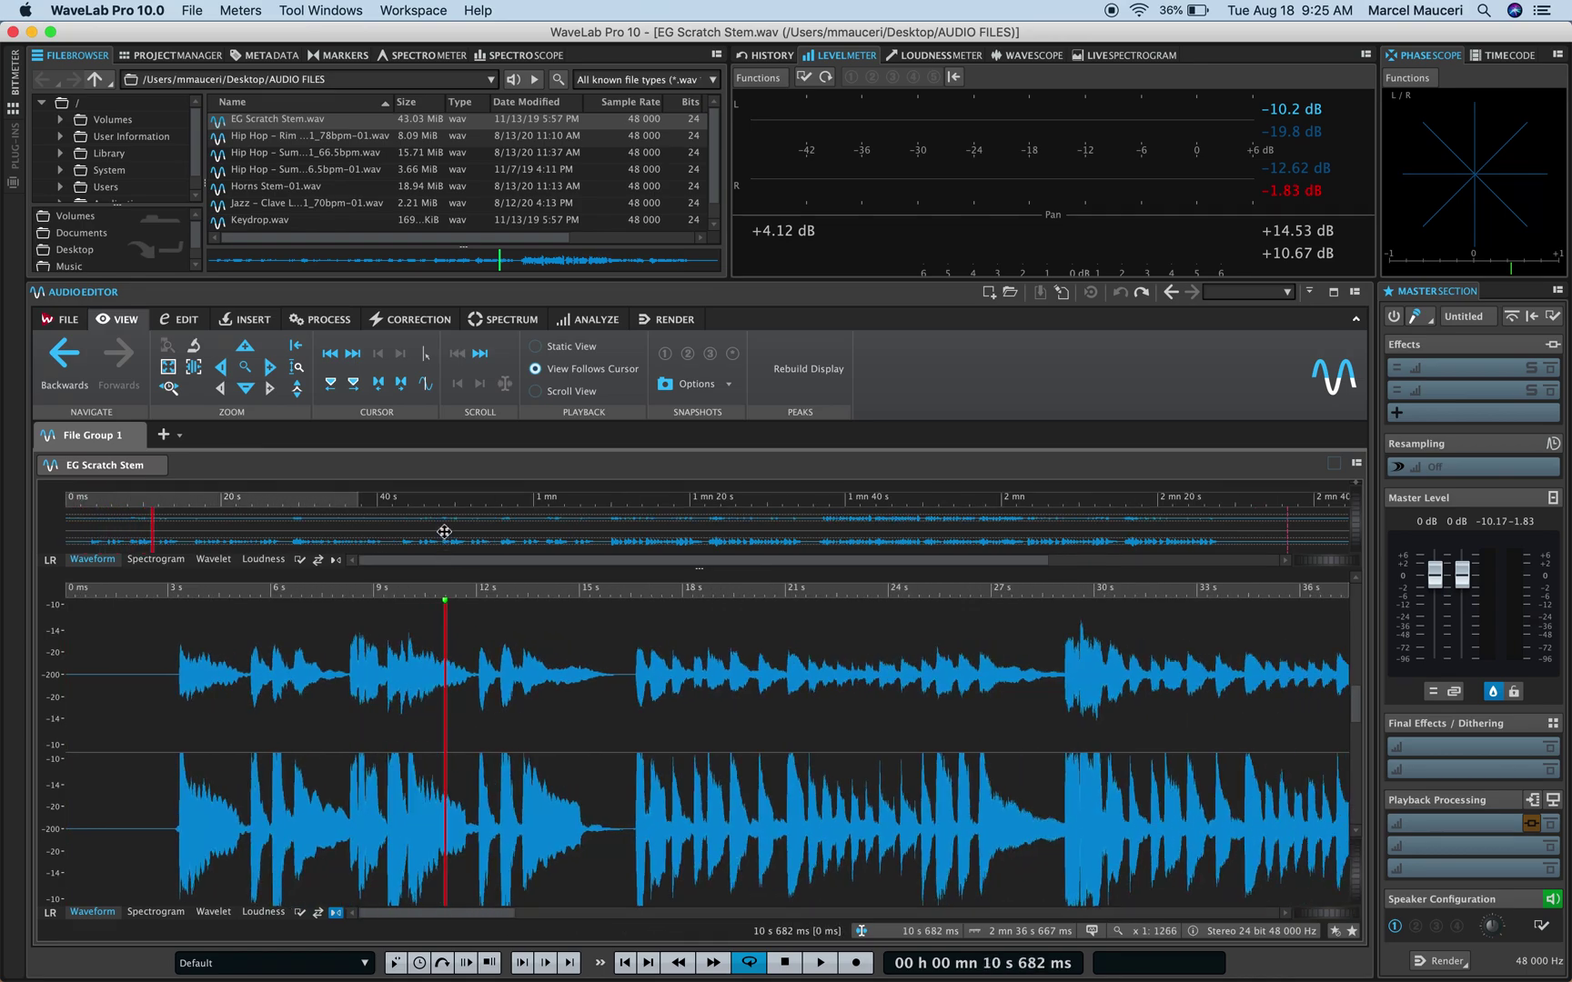
Play the recording, trying Static View, View Follows Cursor and finally Scroll View, then show the EDIT tools.
{"action": "key", "text": "space"}
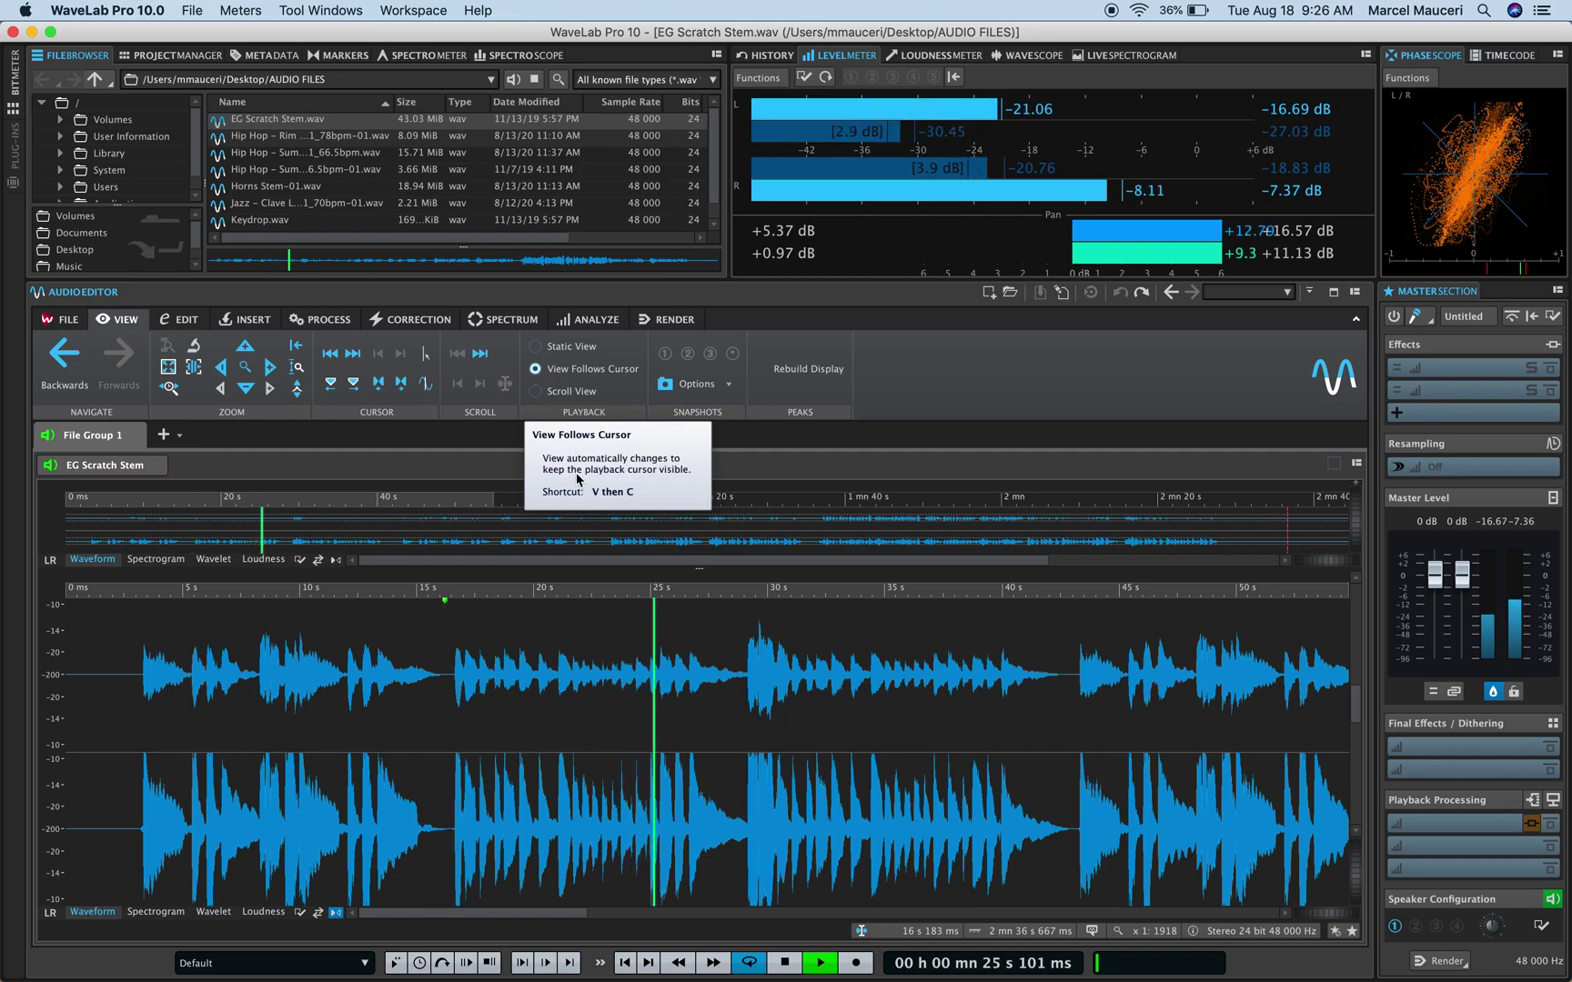
{"action": "left_click", "coordinate": [540, 348]}
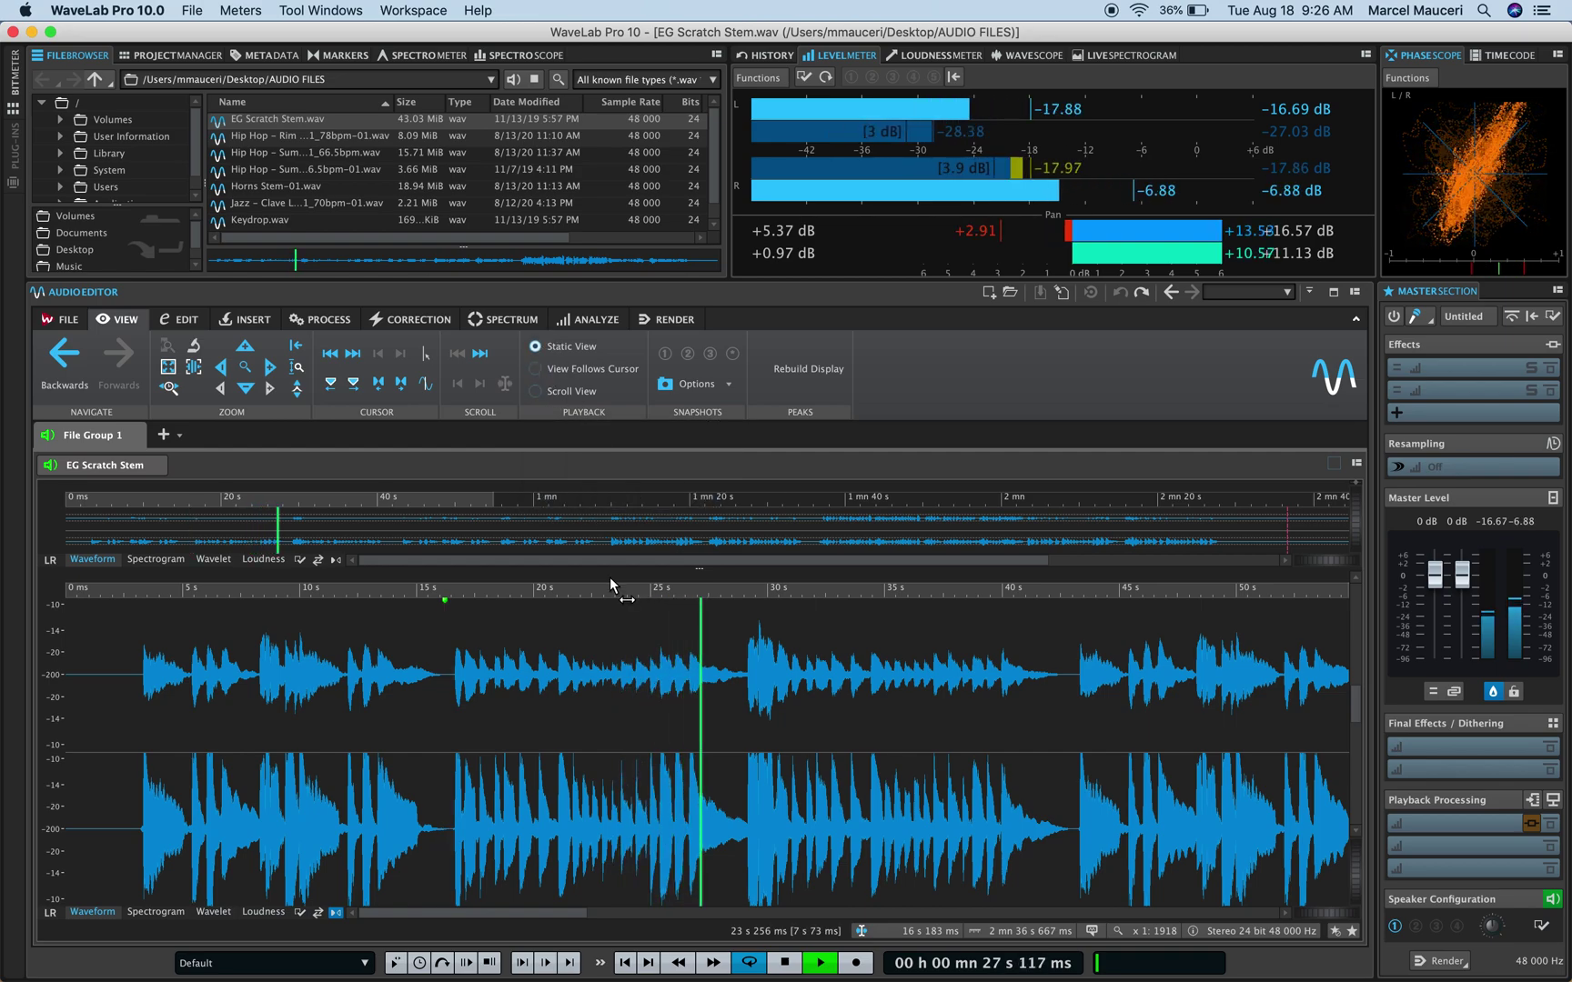
{"action": "left_click_drag", "start_coordinate": [613, 591], "coordinate": [592, 437]}
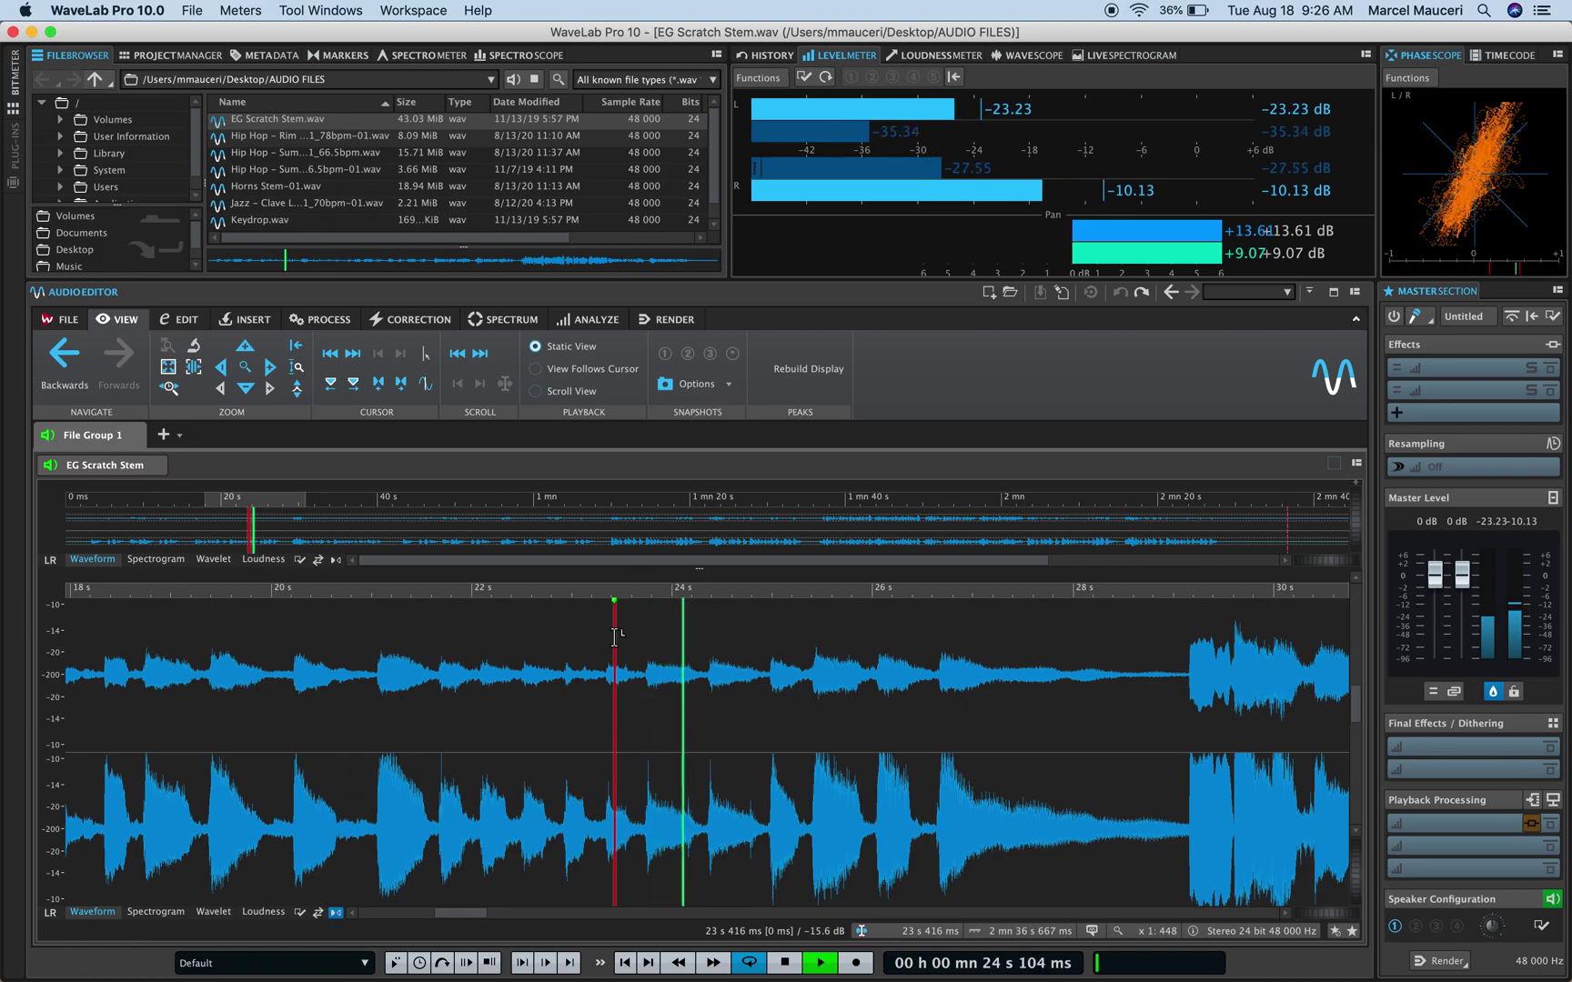
{"action": "left_click", "coordinate": [536, 369]}
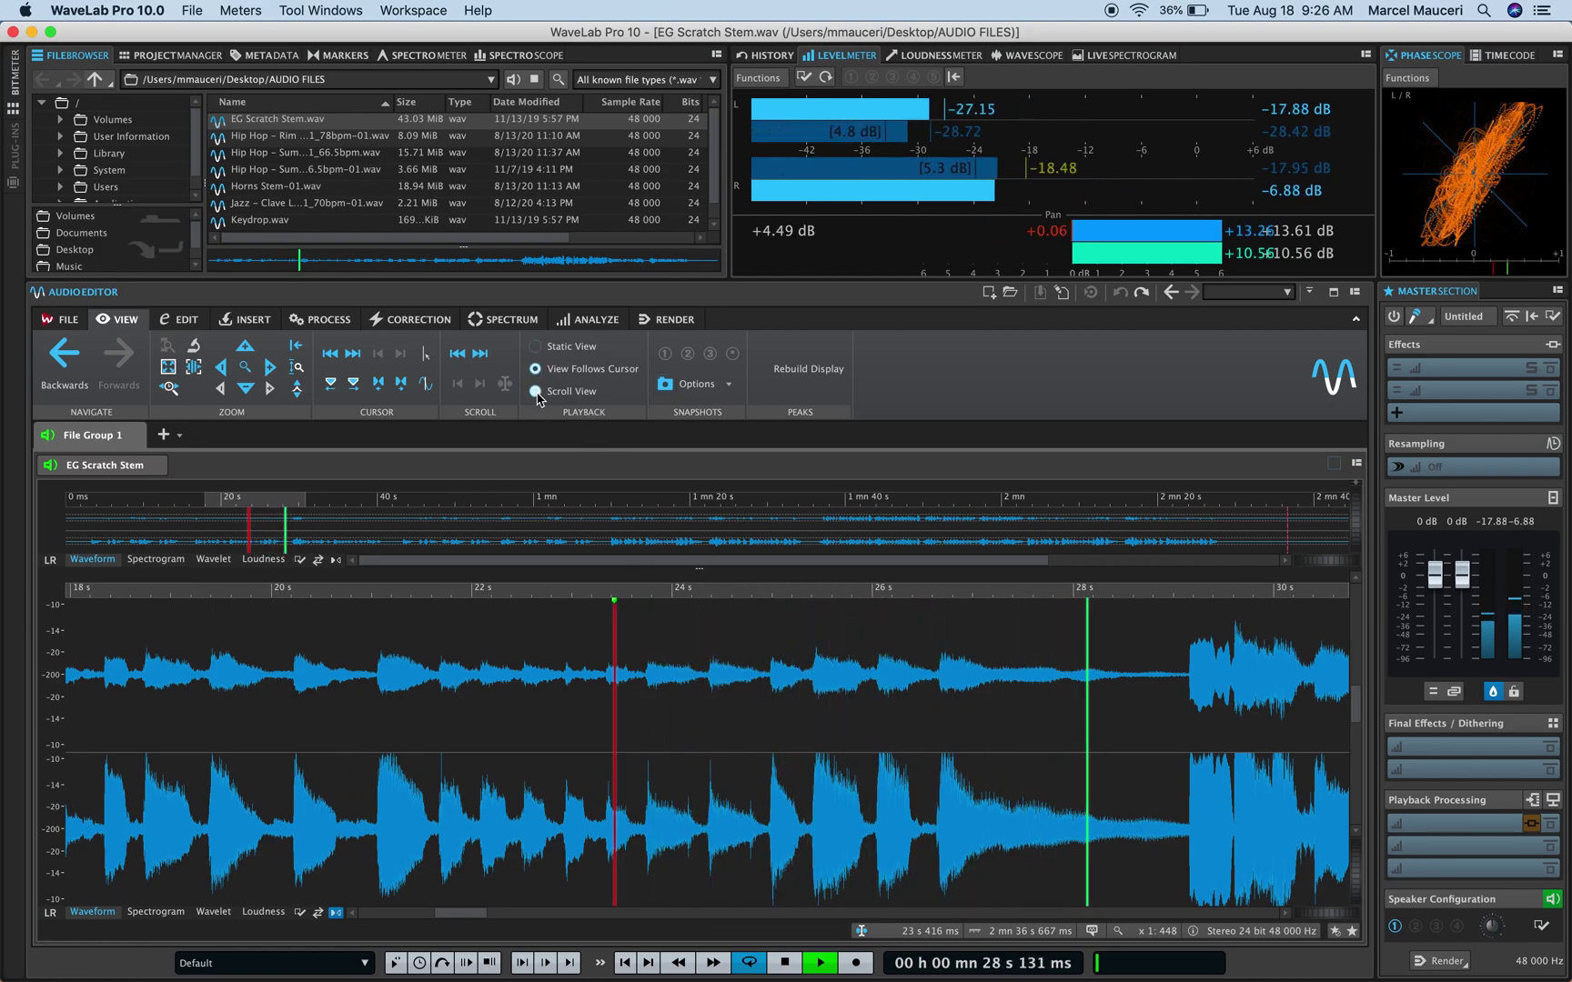
{"action": "left_click", "coordinate": [536, 392]}
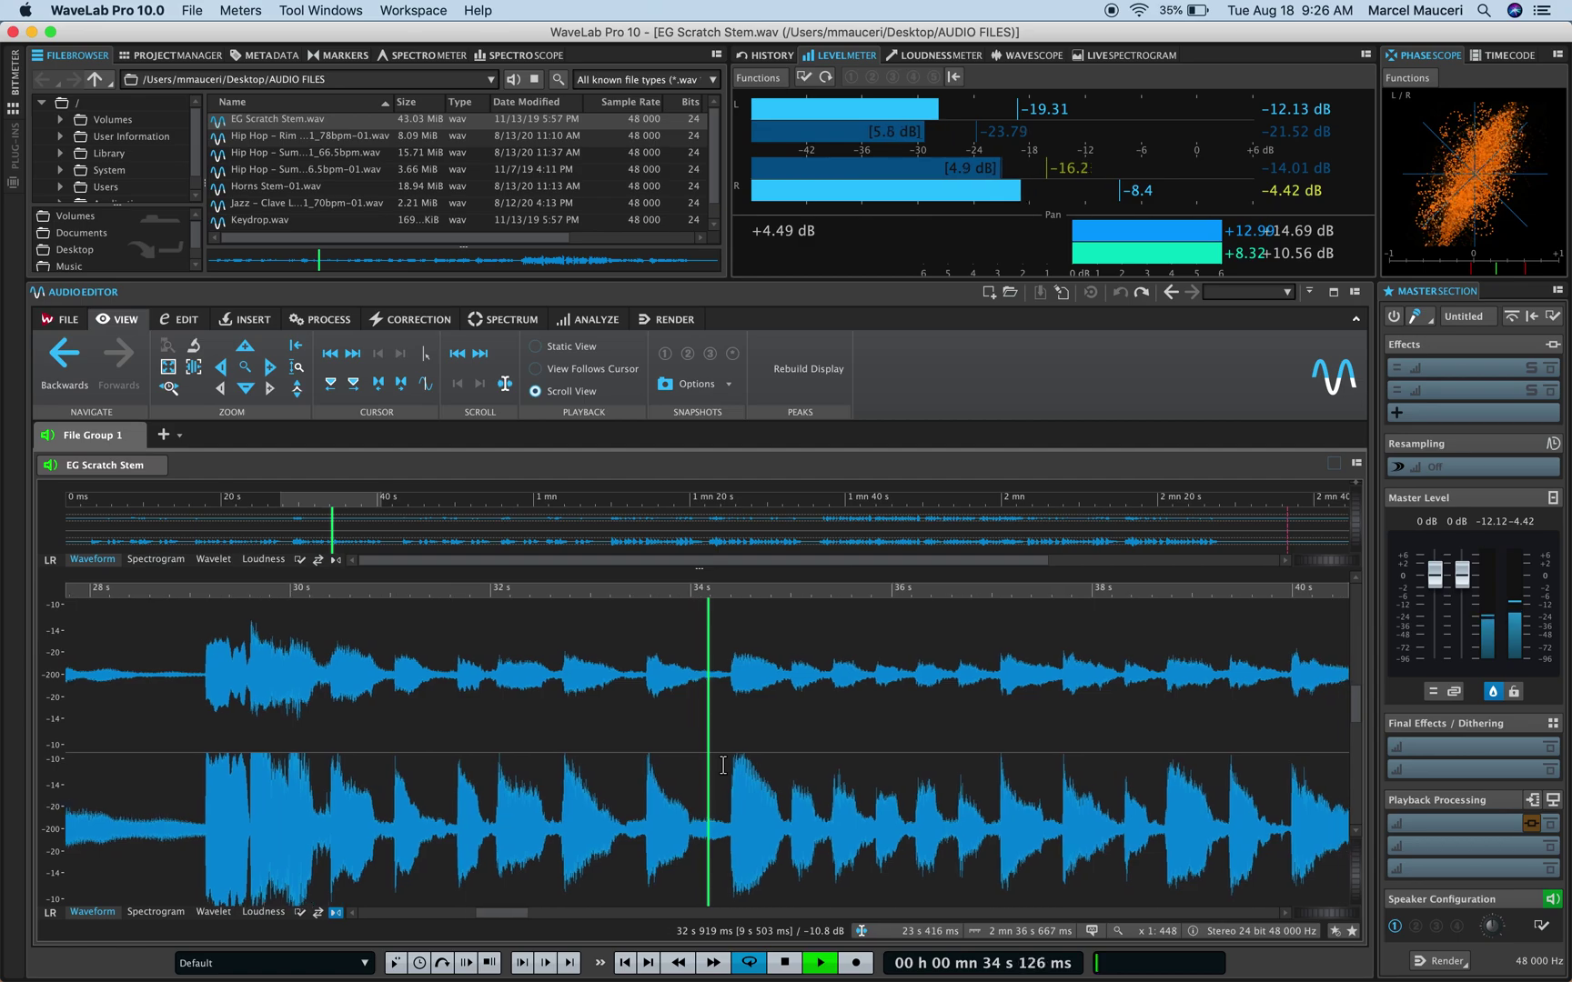
{"action": "left_click", "coordinate": [181, 319]}
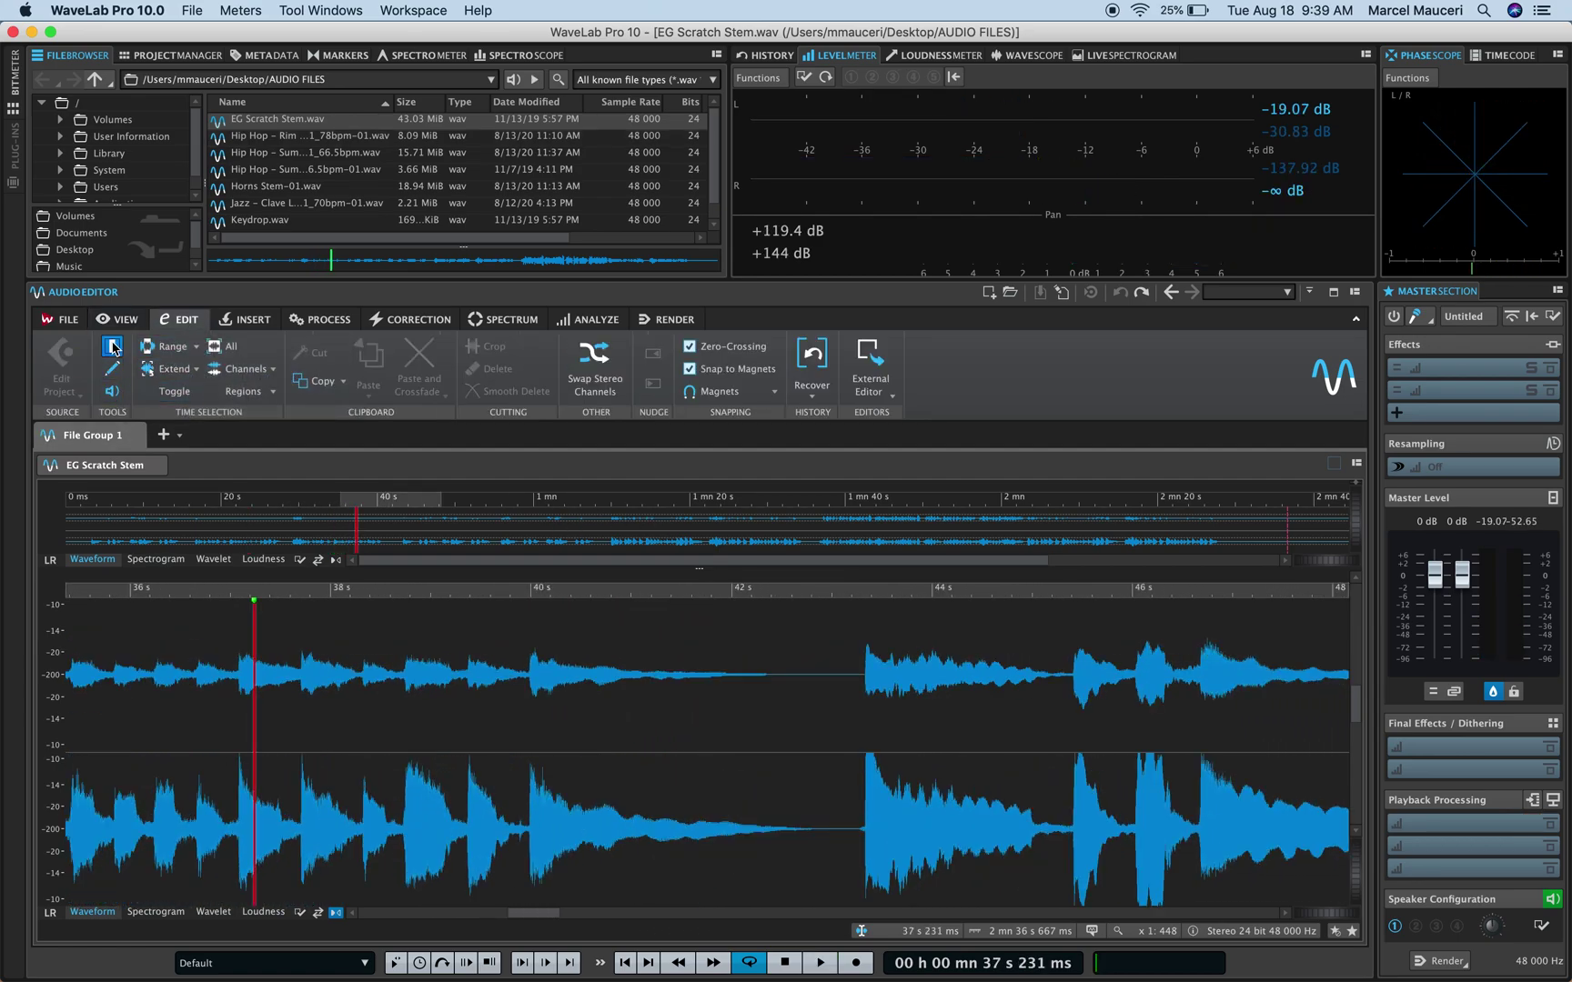
Try selecting about 37.2–38.9 s in the left, then the right channel, and clear both.
{"action": "left_click", "coordinate": [253, 691]}
{"action": "left_click_drag", "start_coordinate": [251, 654], "coordinate": [428, 653]}
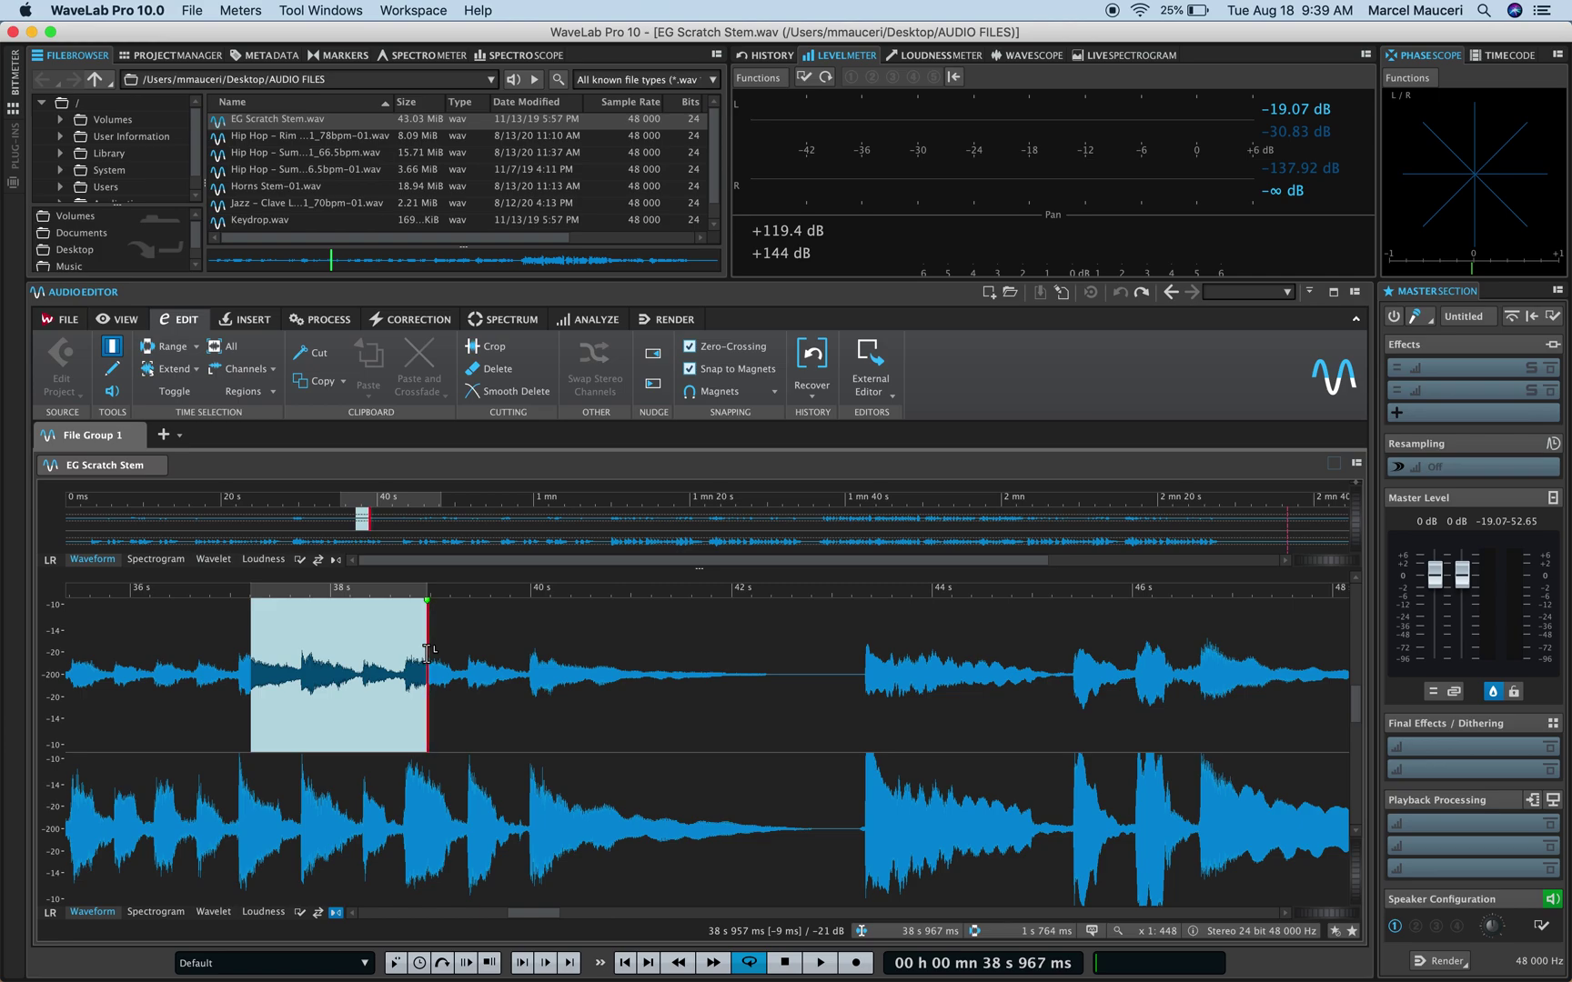
{"action": "left_click_drag", "start_coordinate": [427, 653], "coordinate": [428, 653]}
{"action": "left_click", "coordinate": [289, 833]}
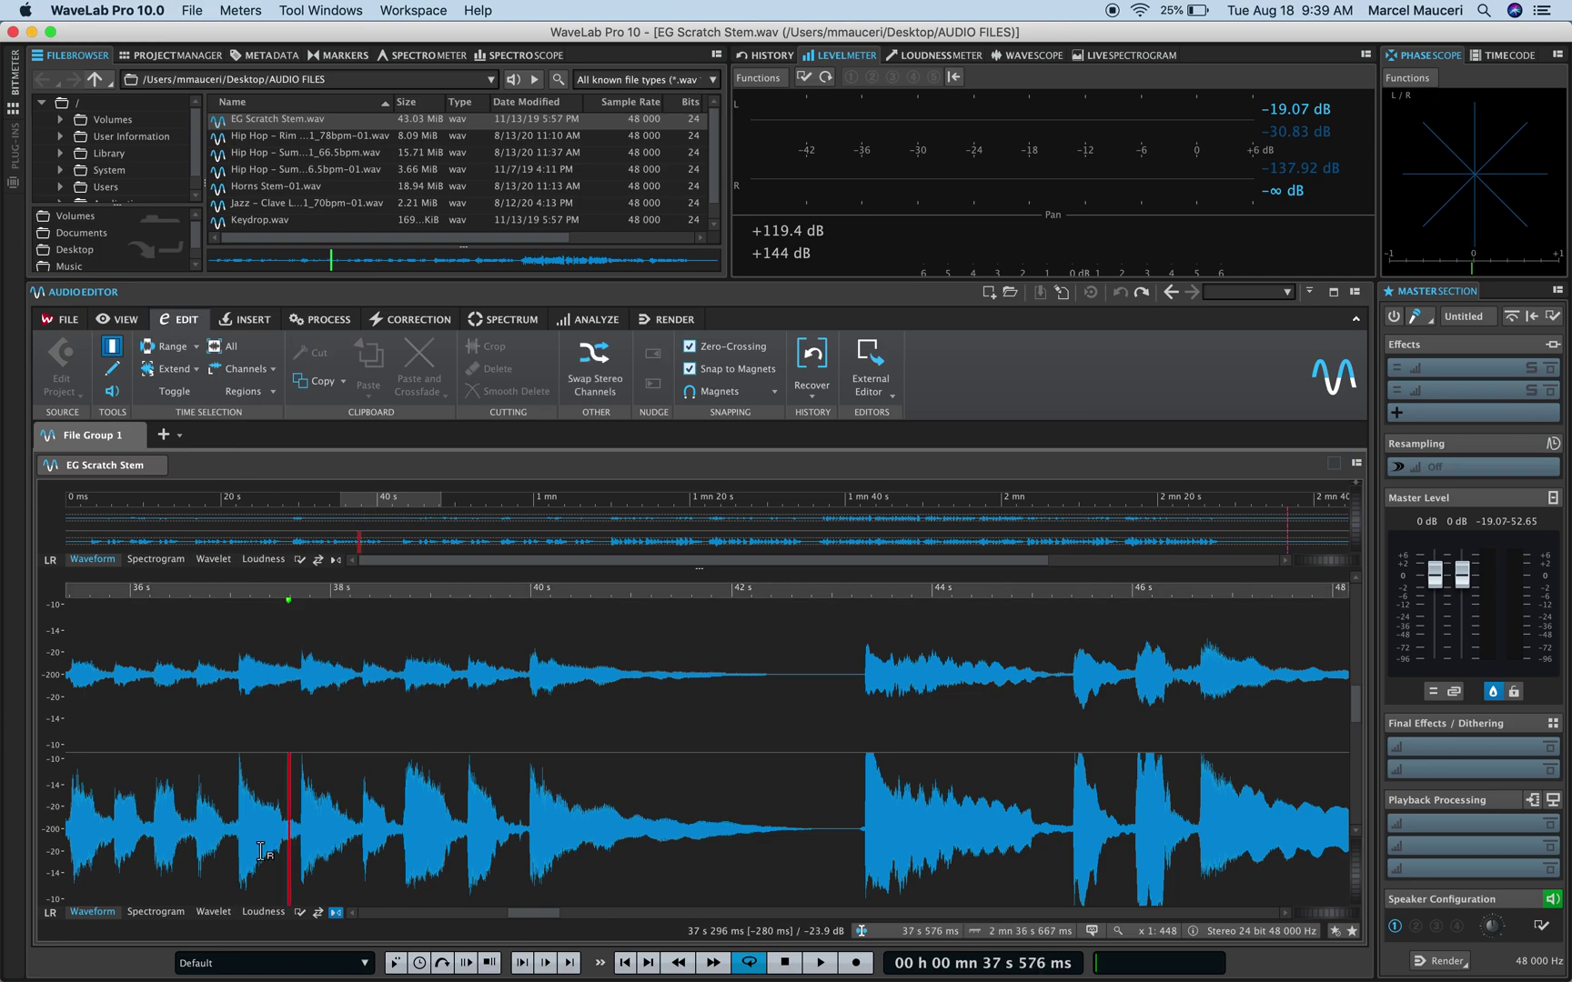
{"action": "left_click_drag", "start_coordinate": [269, 854], "coordinate": [443, 862]}
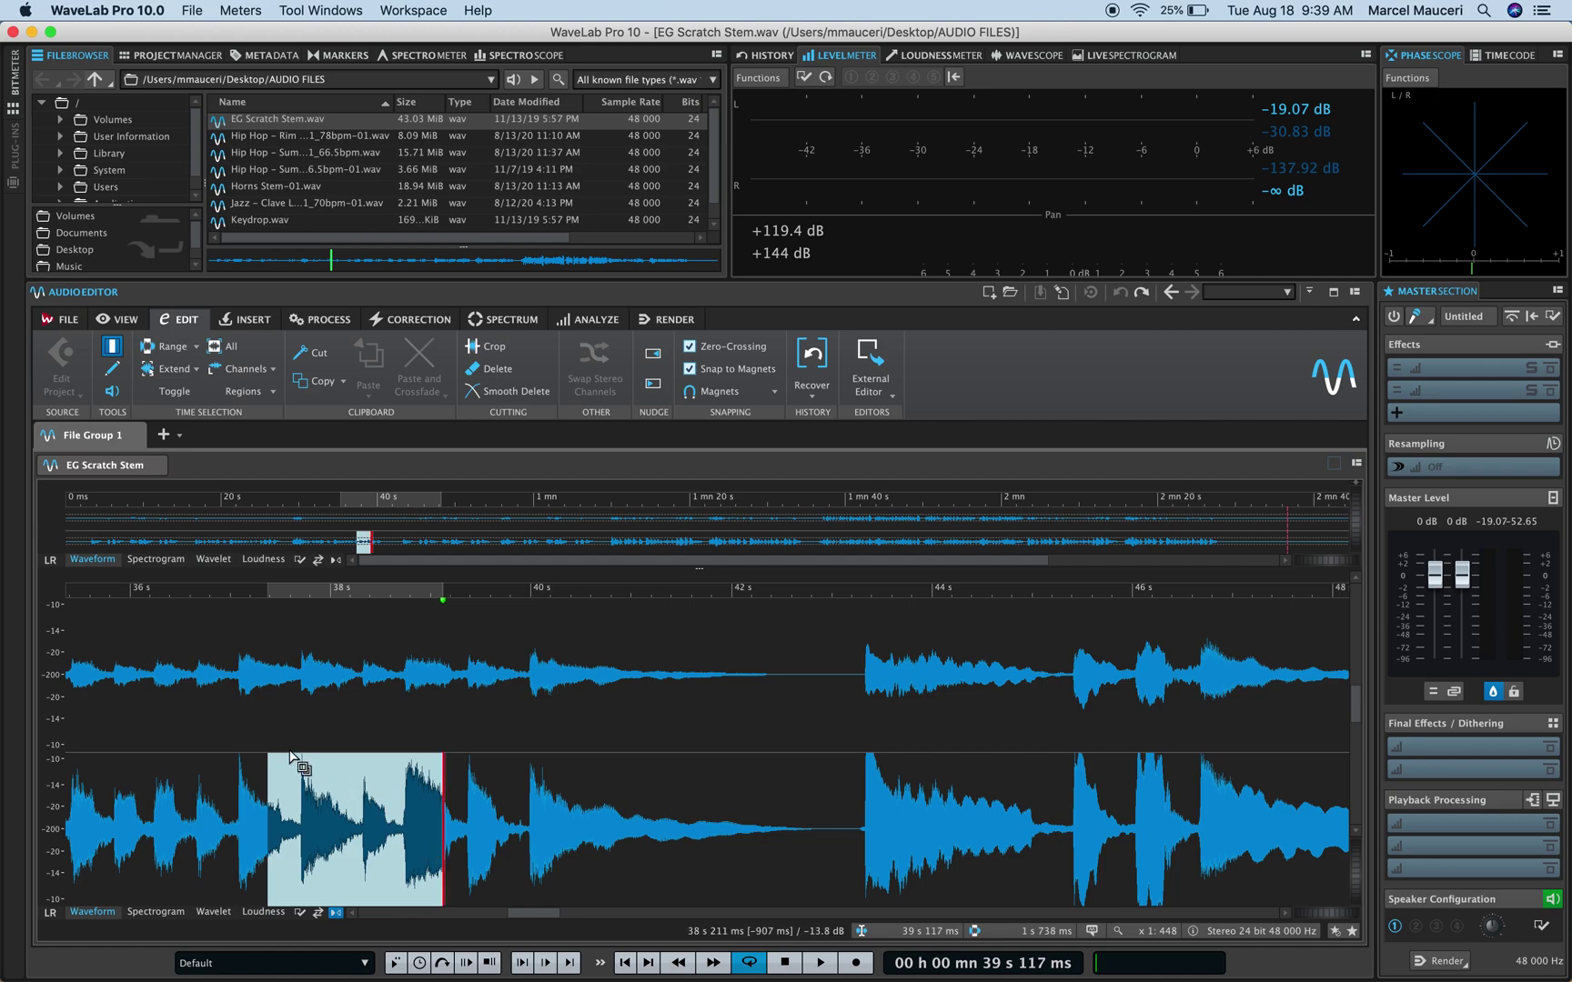
{"action": "left_click", "coordinate": [333, 720]}
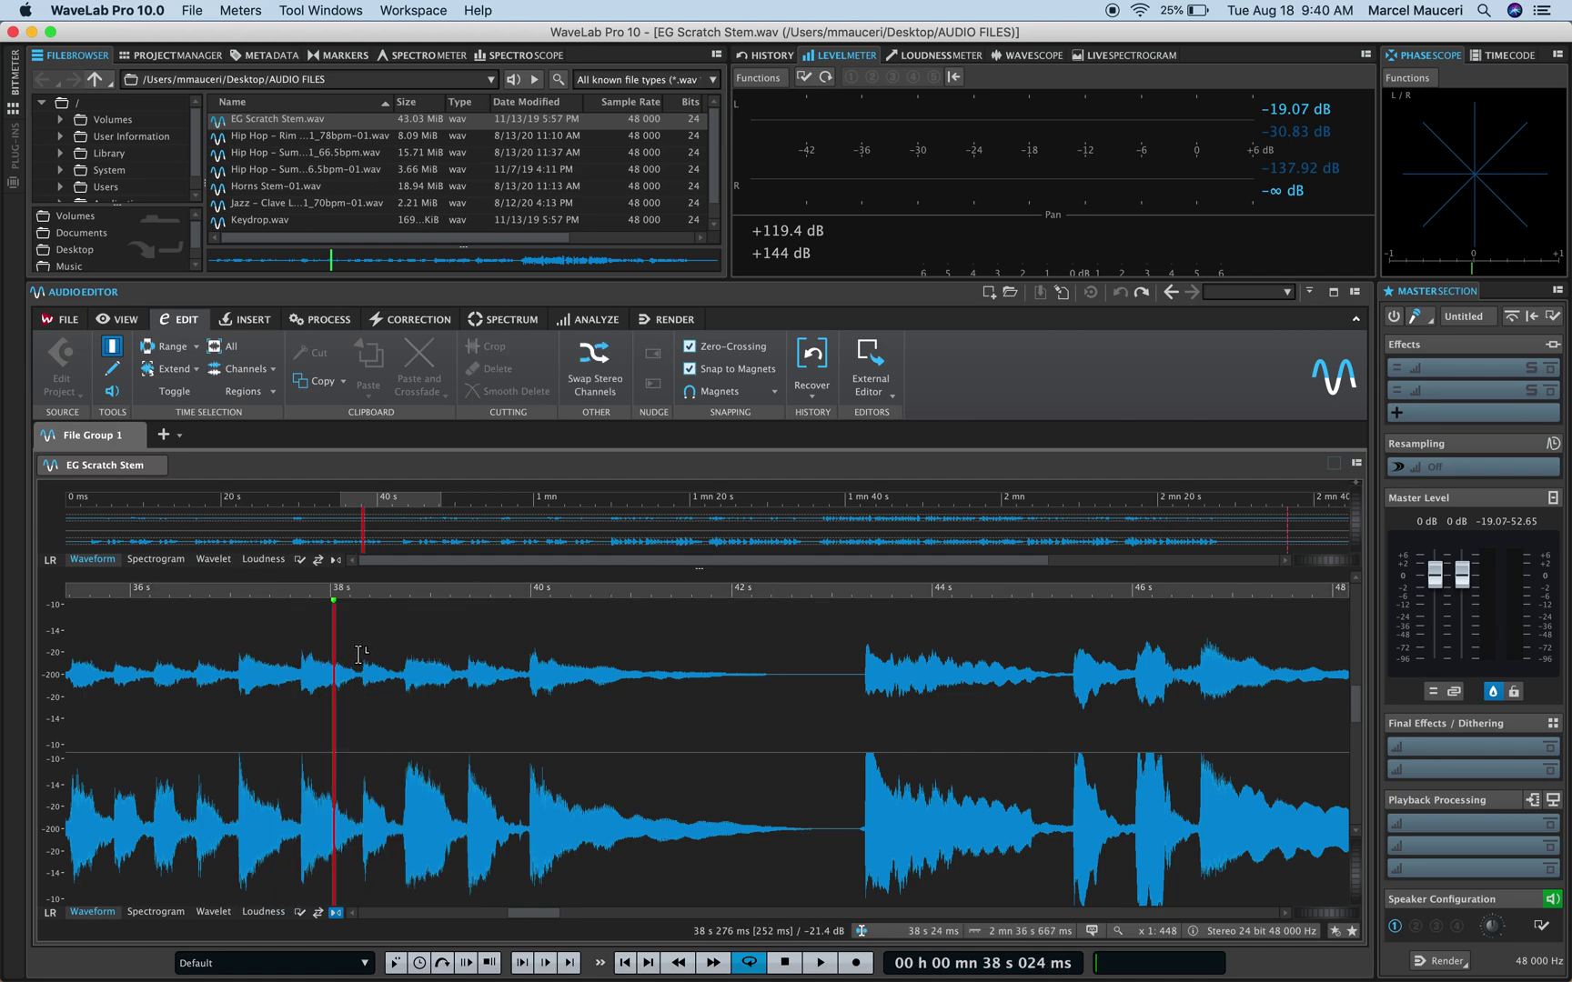
Select 38.4–40.6 s in the left channel and audition it with the Play tool.
{"action": "left_click_drag", "start_coordinate": [358, 655], "coordinate": [596, 657]}
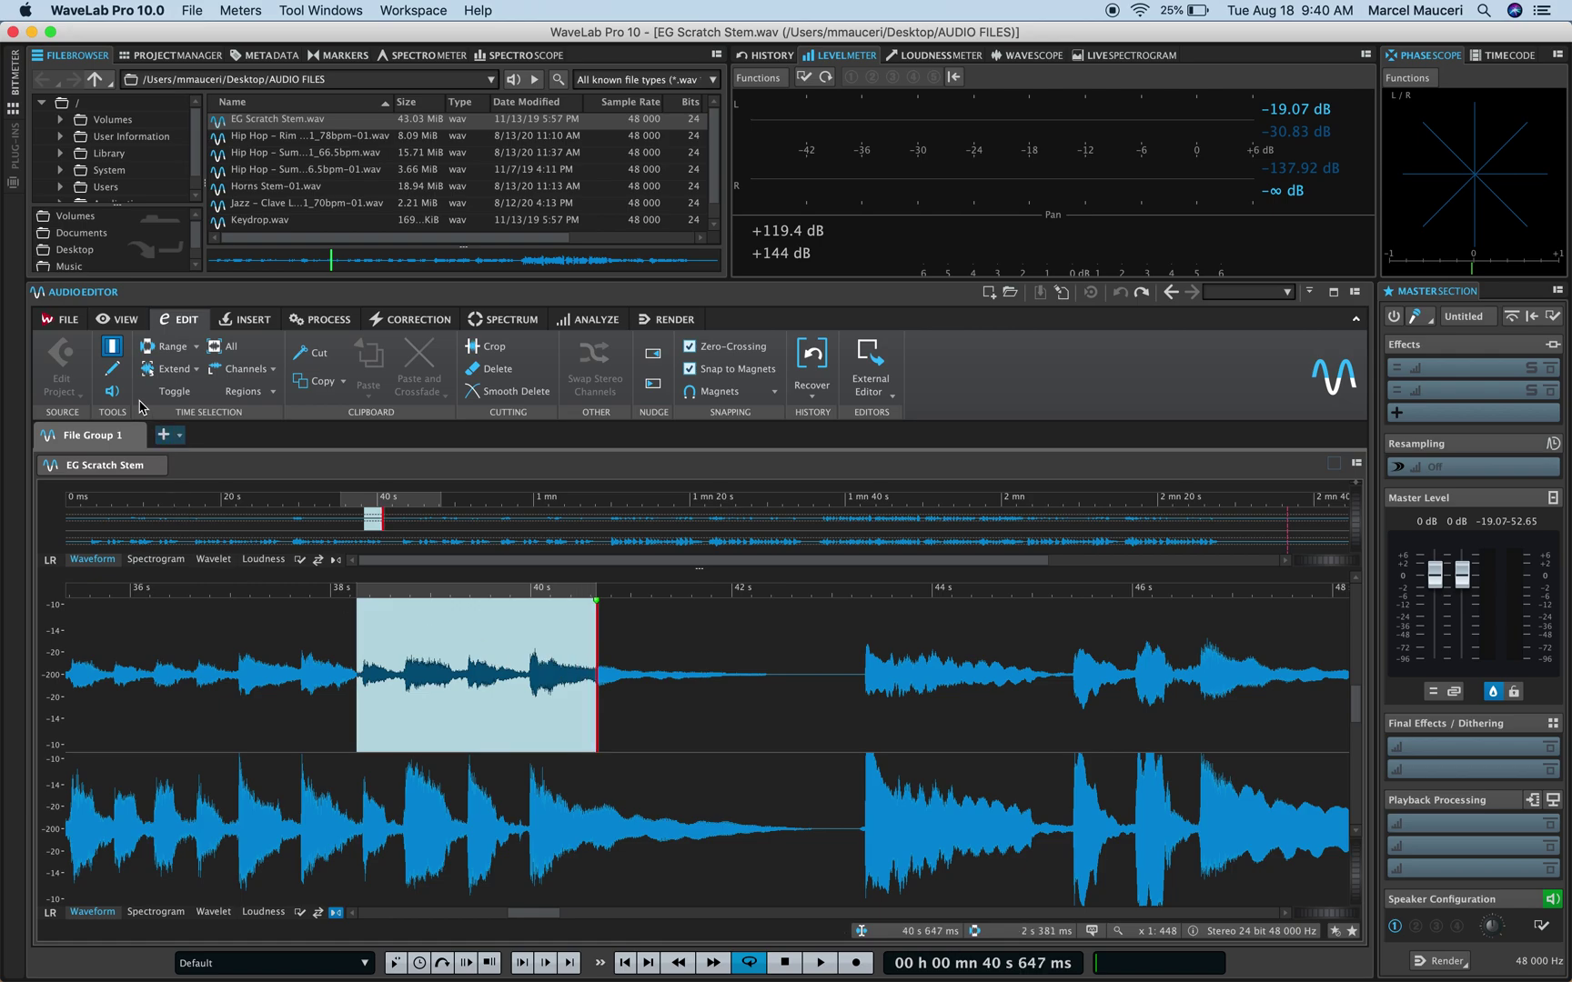
{"action": "left_click", "coordinate": [113, 394]}
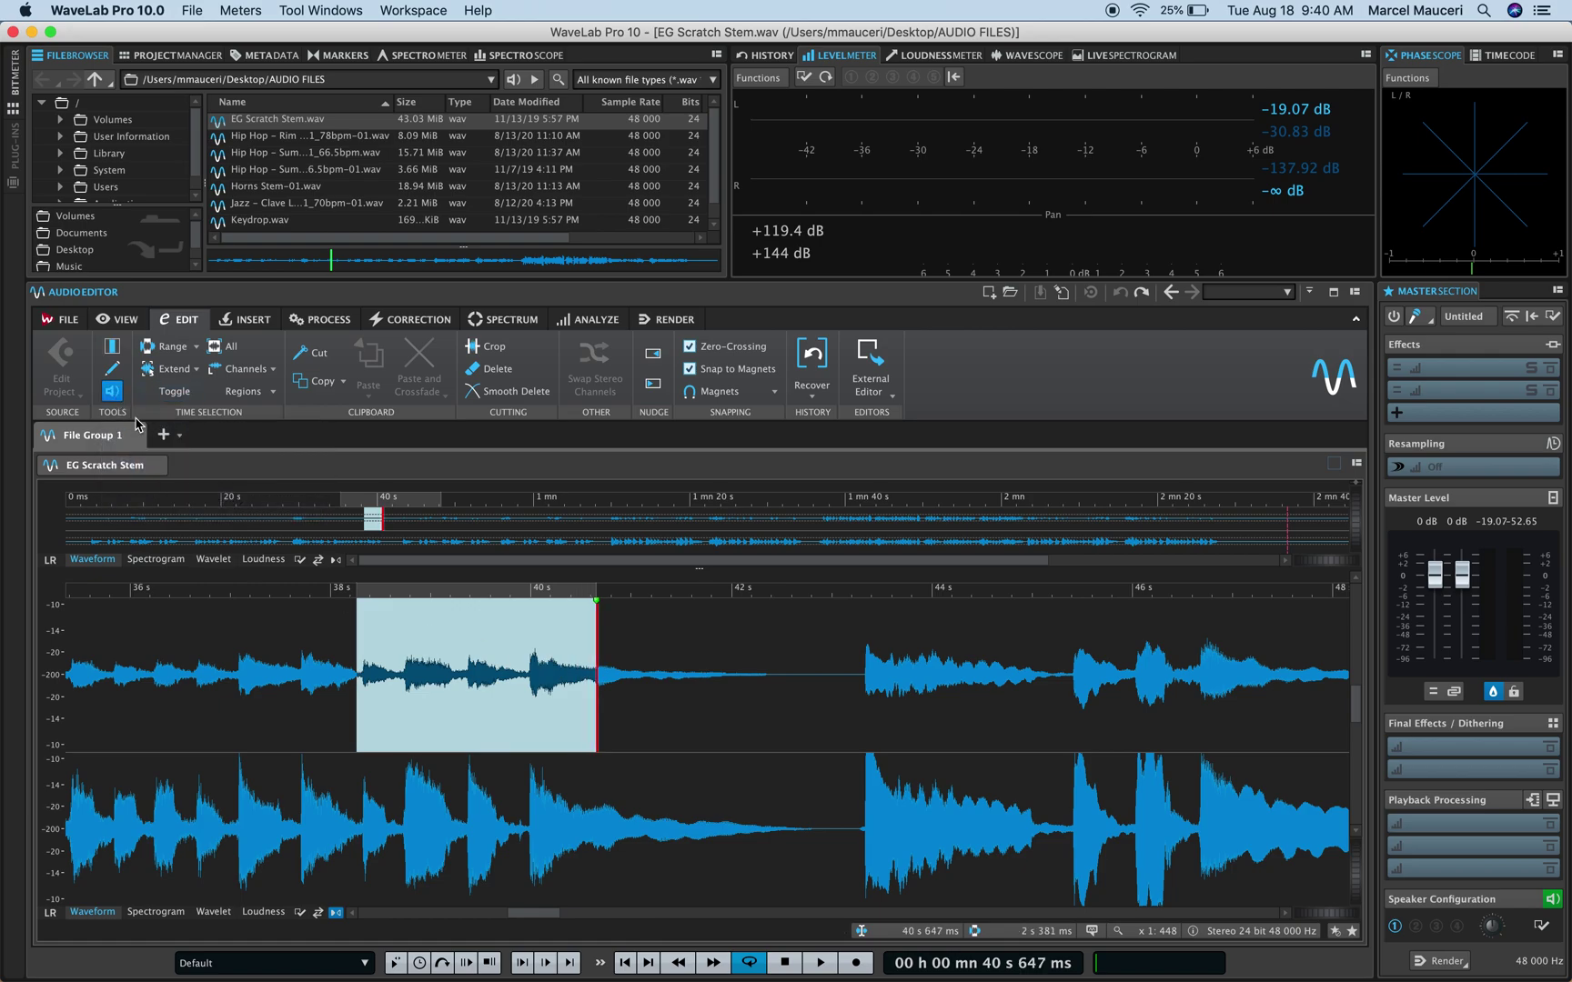
{"action": "left_click", "coordinate": [400, 694]}
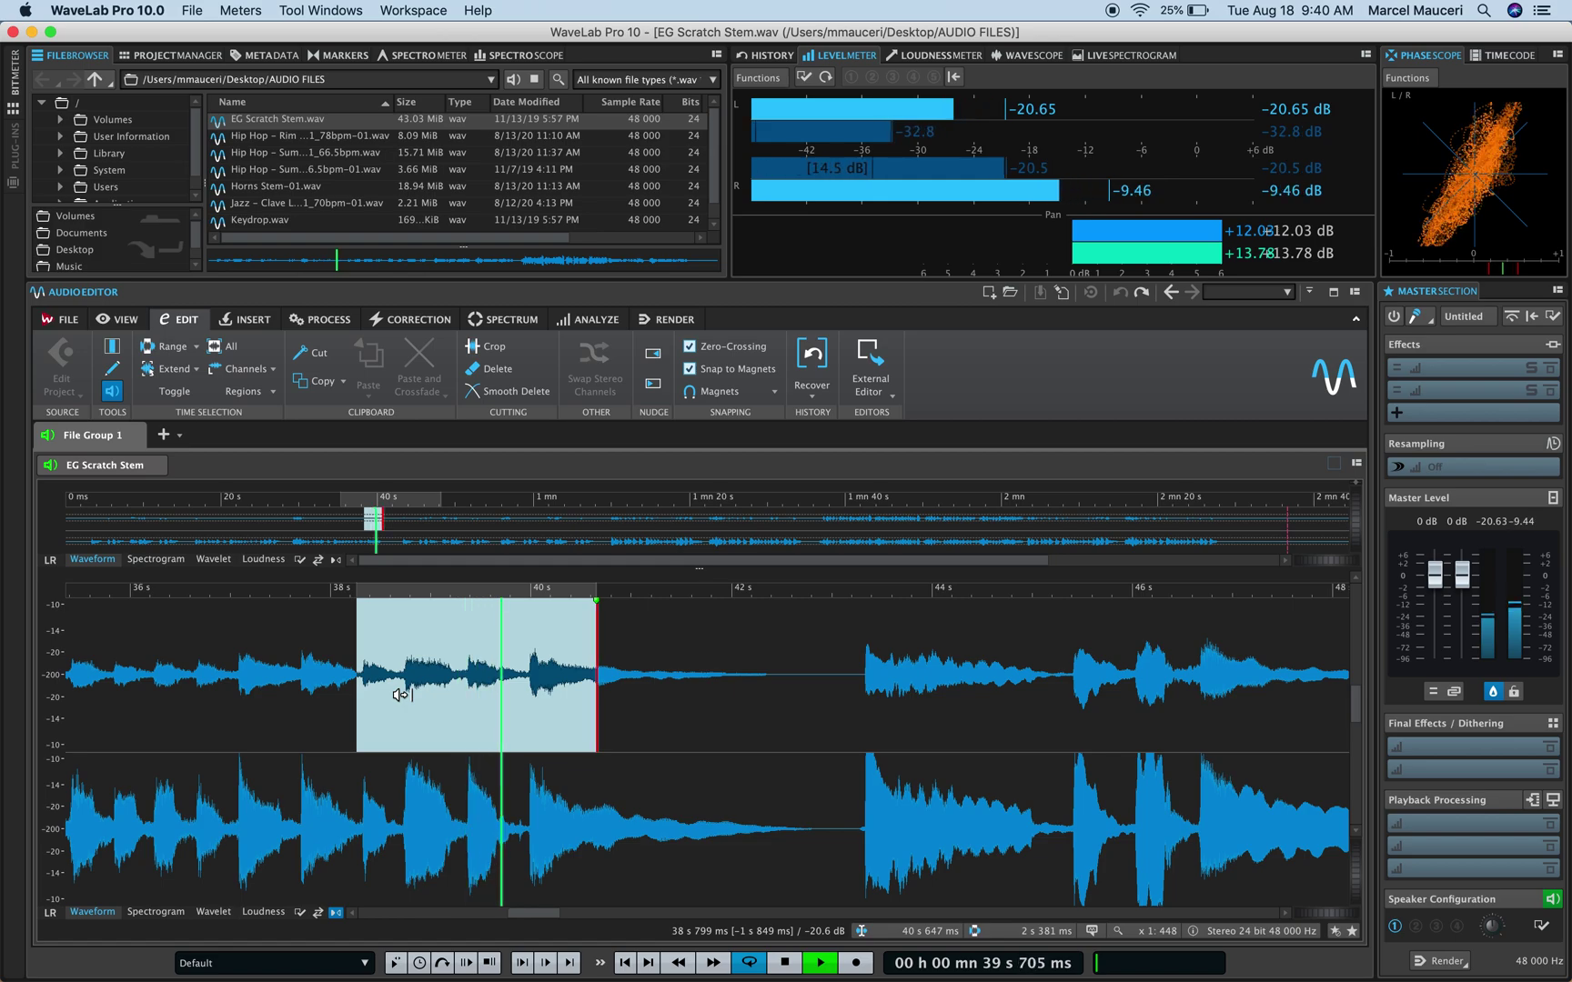
{"action": "left_click", "coordinate": [112, 346]}
Select about 36.7–38.4 s in the right channel only and play it.
{"action": "left_click_drag", "start_coordinate": [223, 823], "coordinate": [373, 845]}
{"action": "left_click", "coordinate": [112, 391]}
{"action": "left_click", "coordinate": [238, 825]}
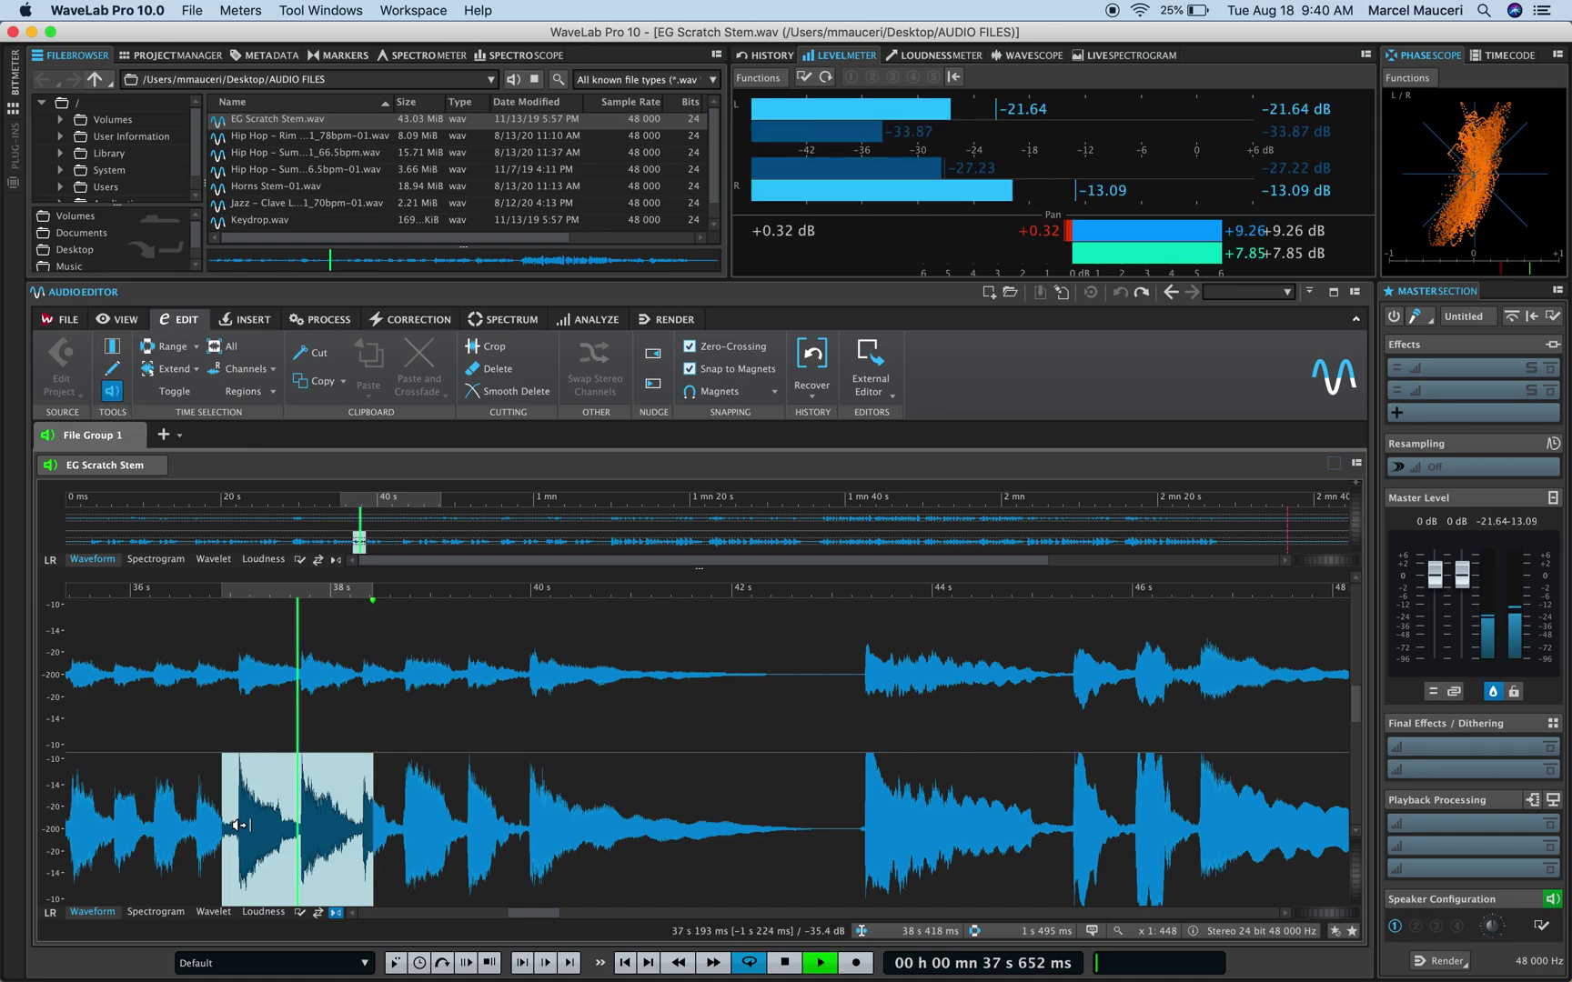
Select 38.4–40.77 s across both channels and audition it from about 39.1 s.
{"action": "left_click_drag", "start_coordinate": [373, 719], "coordinate": [608, 718]}
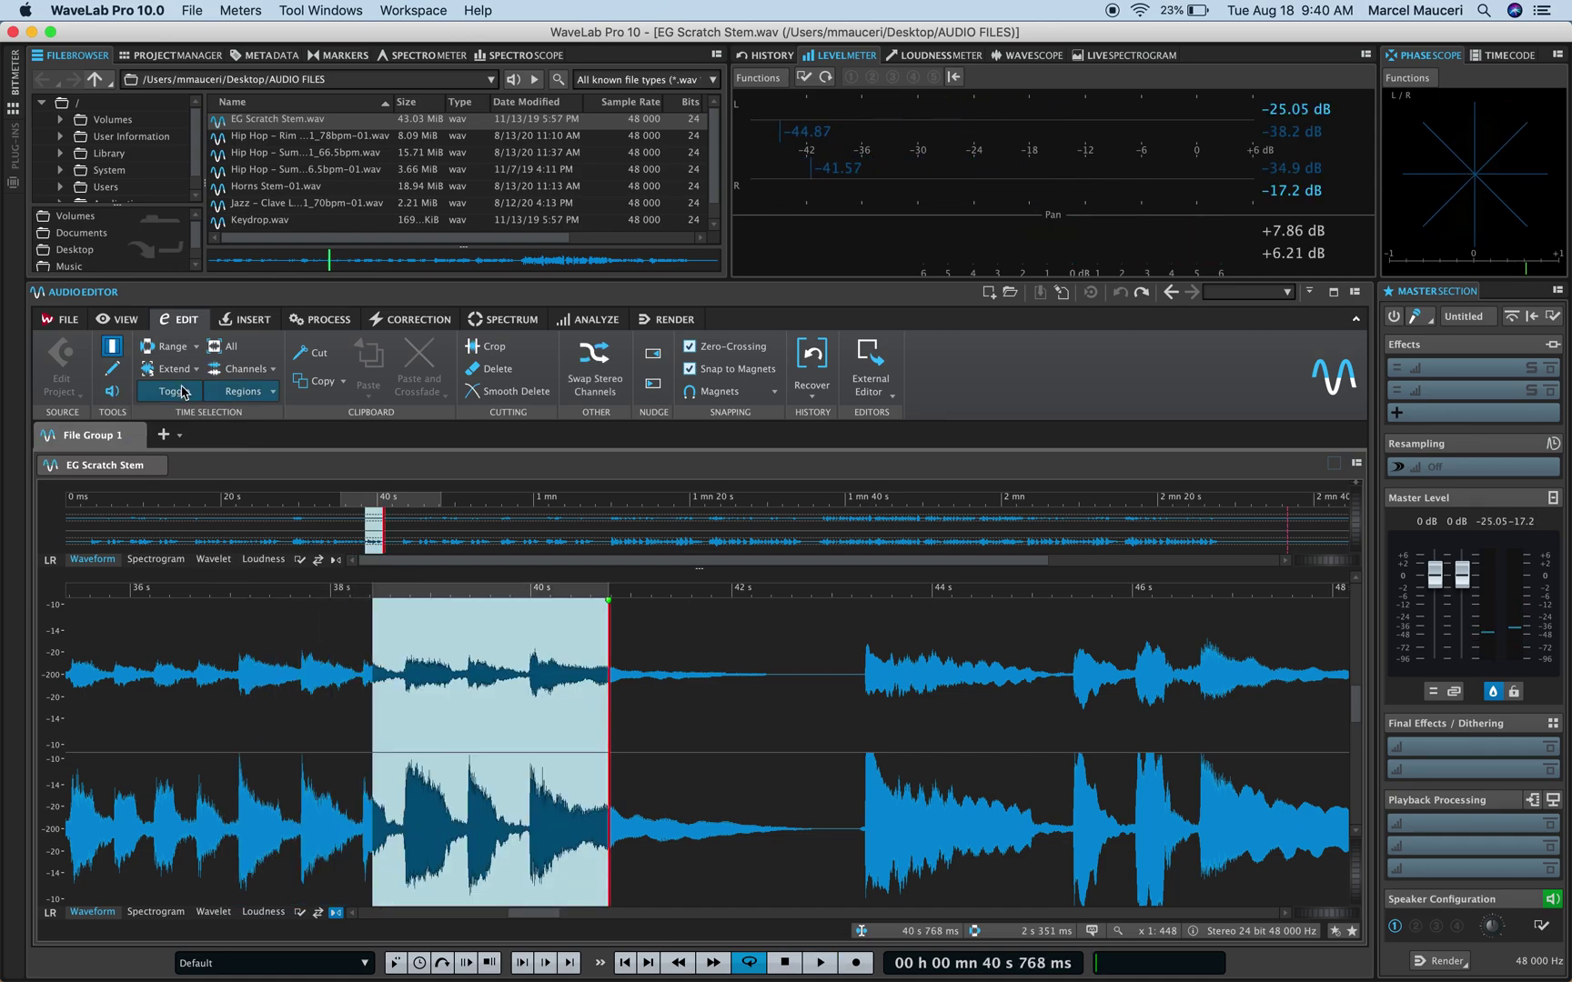
{"action": "left_click", "coordinate": [112, 391]}
{"action": "left_click_drag", "start_coordinate": [442, 764], "coordinate": [442, 764]}
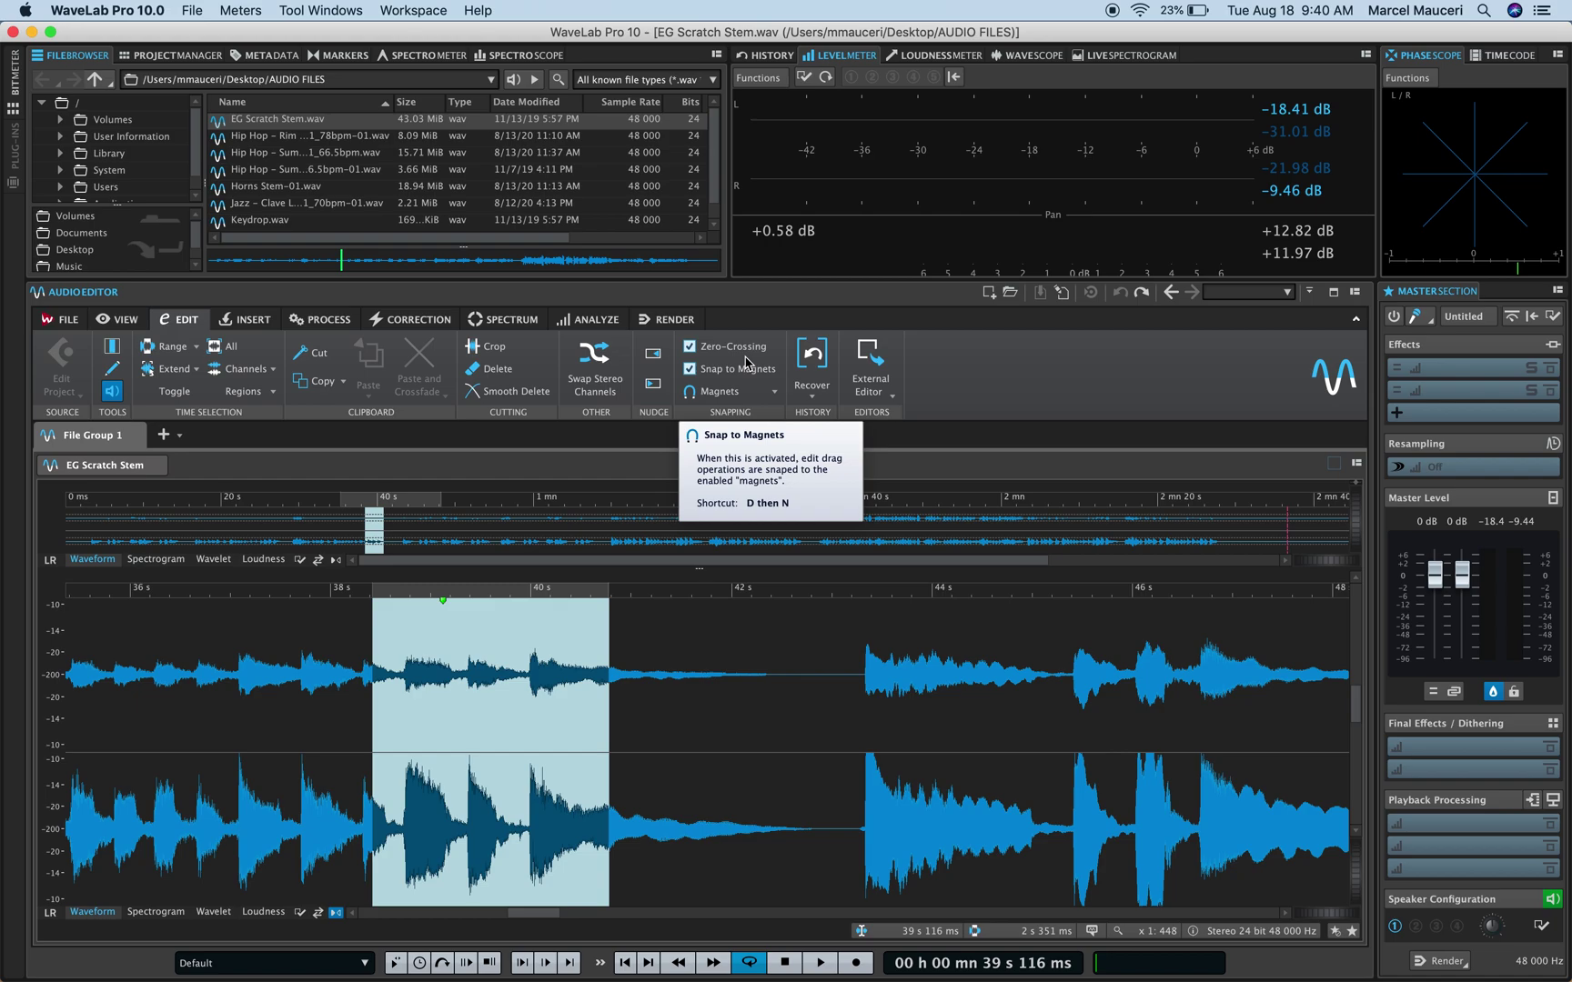
Play from the edit cursor, open the selection's context menu, and show the INSERT tools.
{"action": "key", "text": "space"}
{"action": "right_click", "coordinate": [497, 706]}
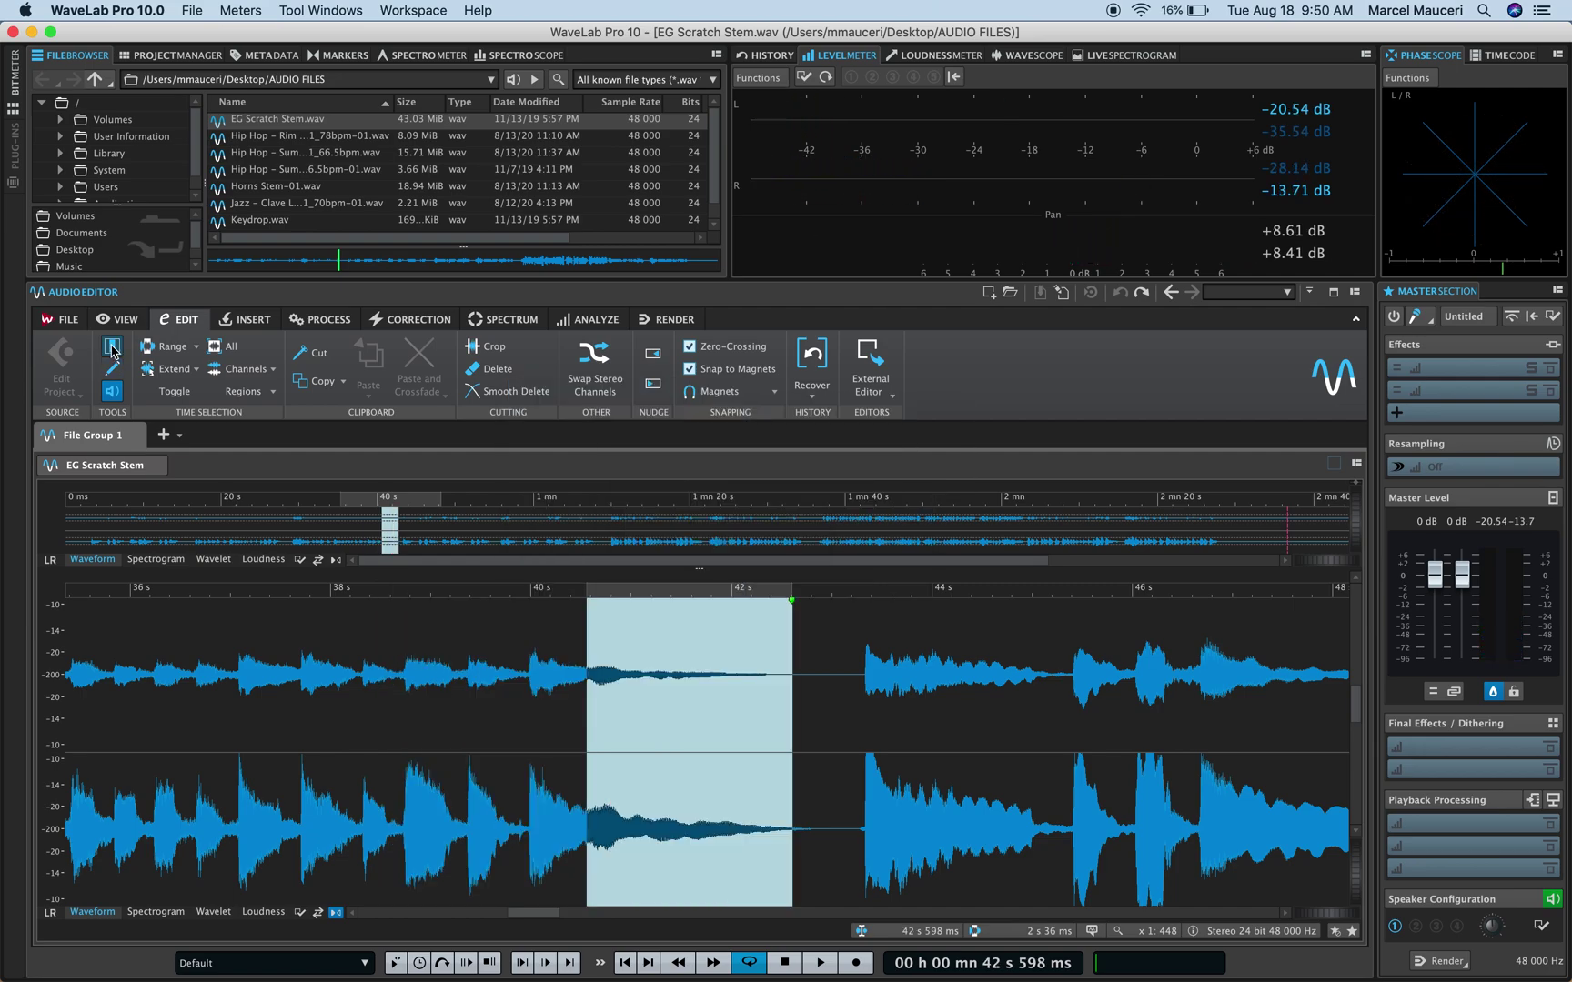
{"action": "left_click", "coordinate": [250, 323]}
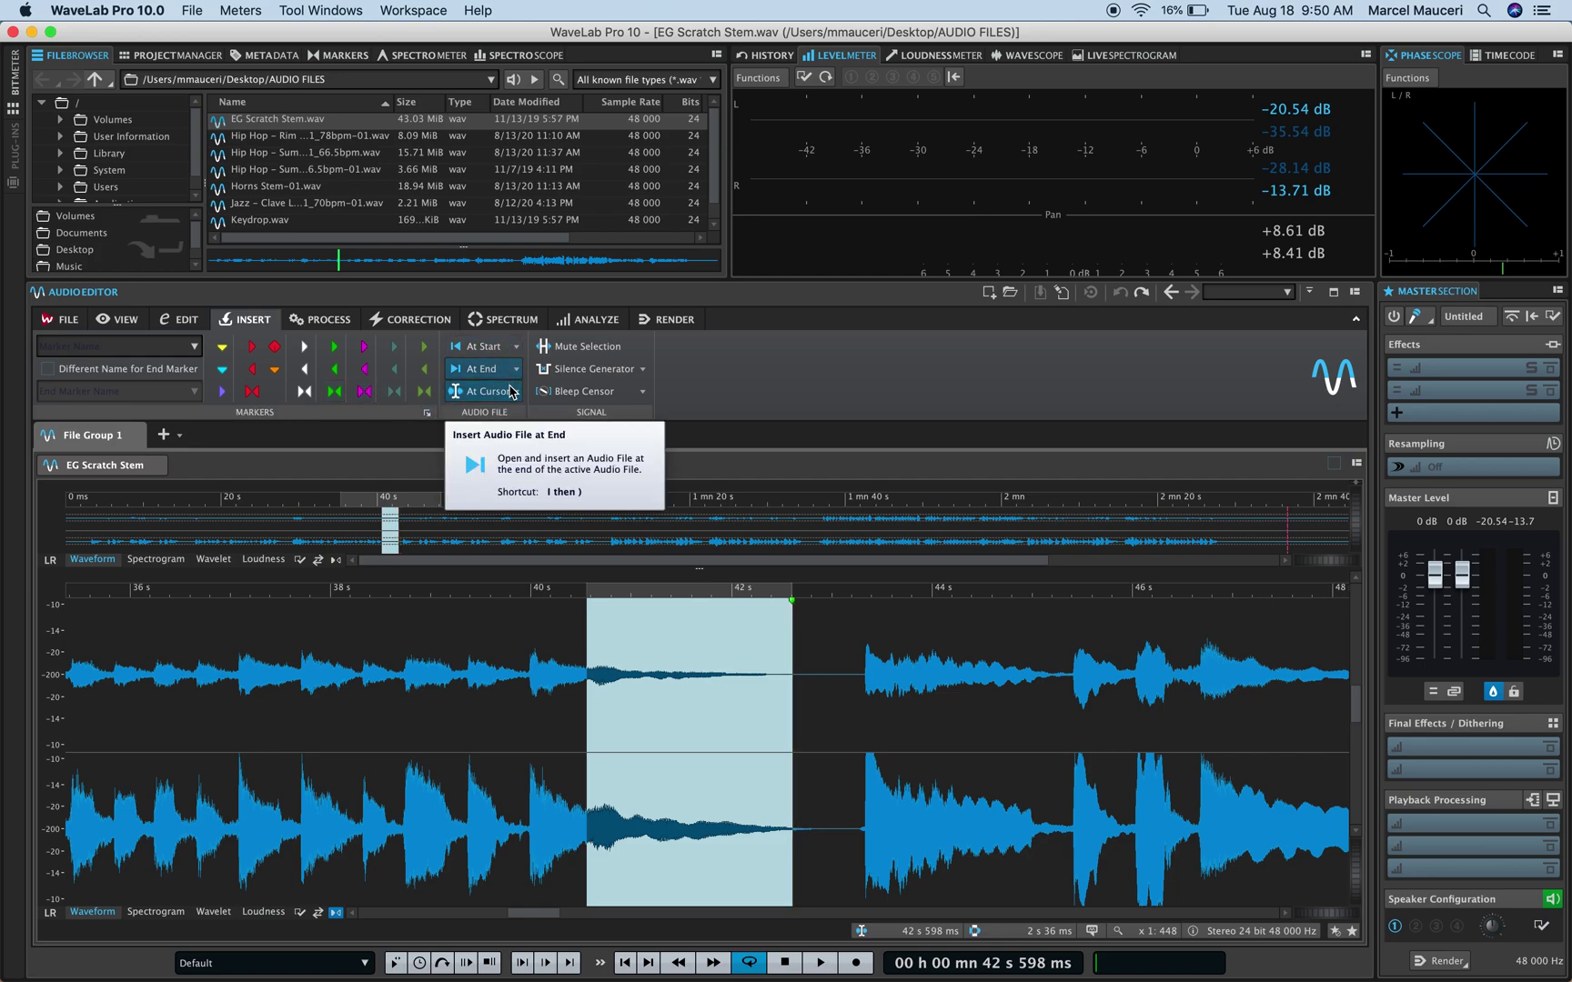
Mute the selection and undo it, then look through the Silence Generator presets.
{"action": "left_click", "coordinate": [626, 348]}
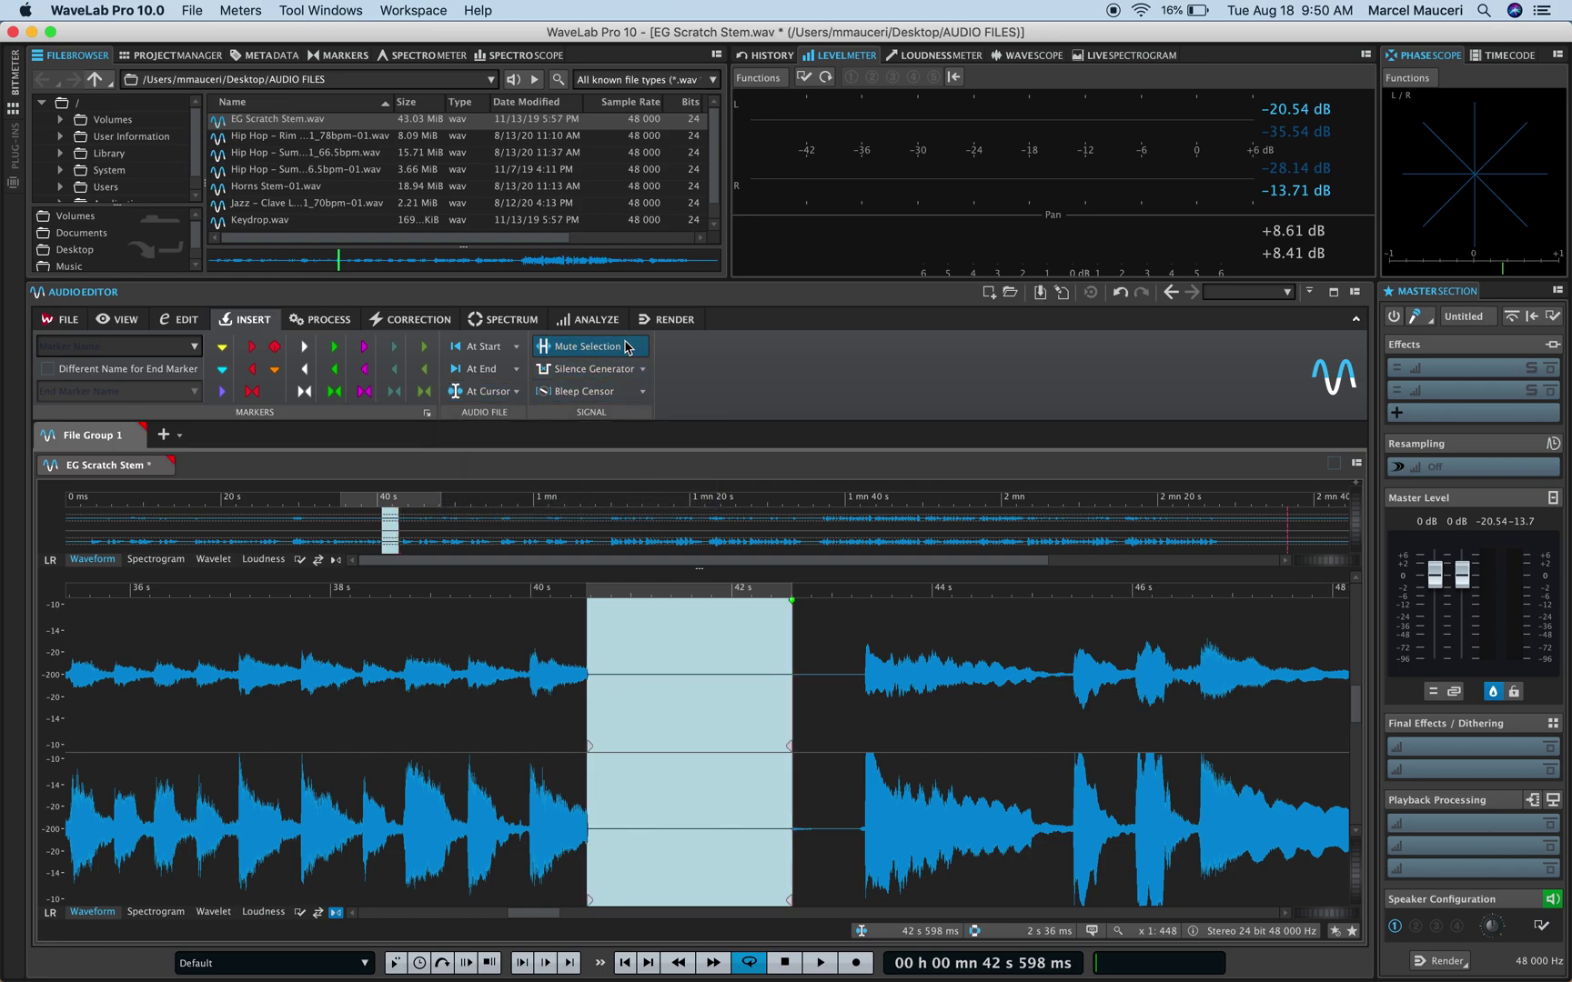
{"action": "key", "text": "super+z"}
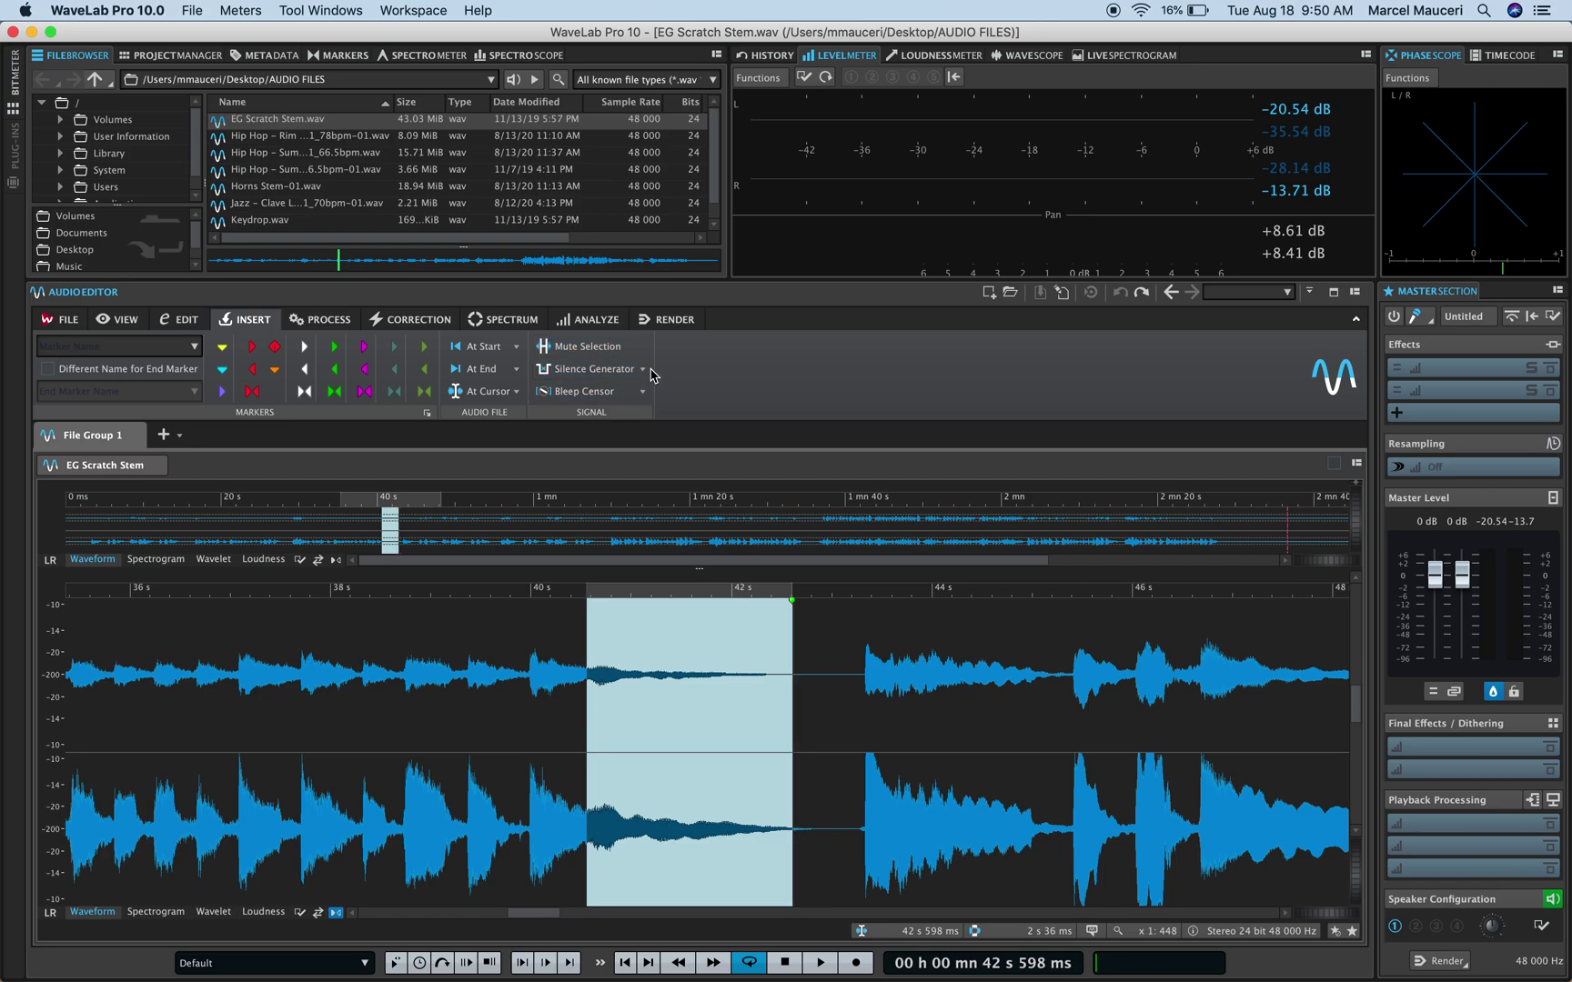
{"action": "left_click", "coordinate": [643, 369]}
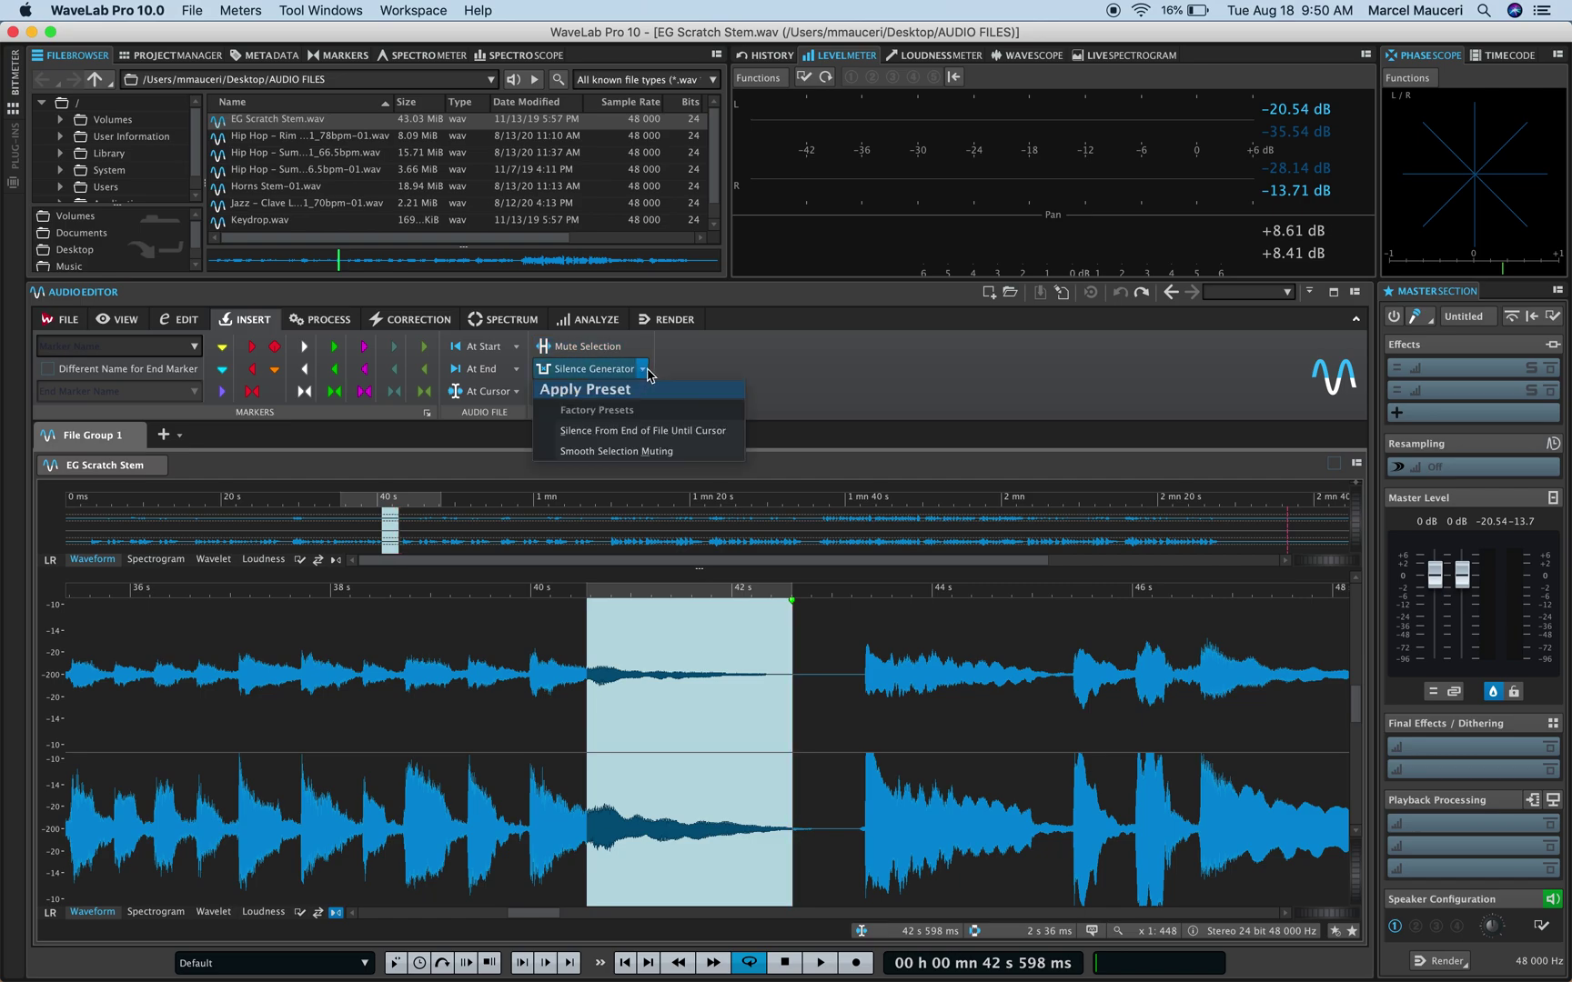
{"action": "left_click", "coordinate": [653, 442]}
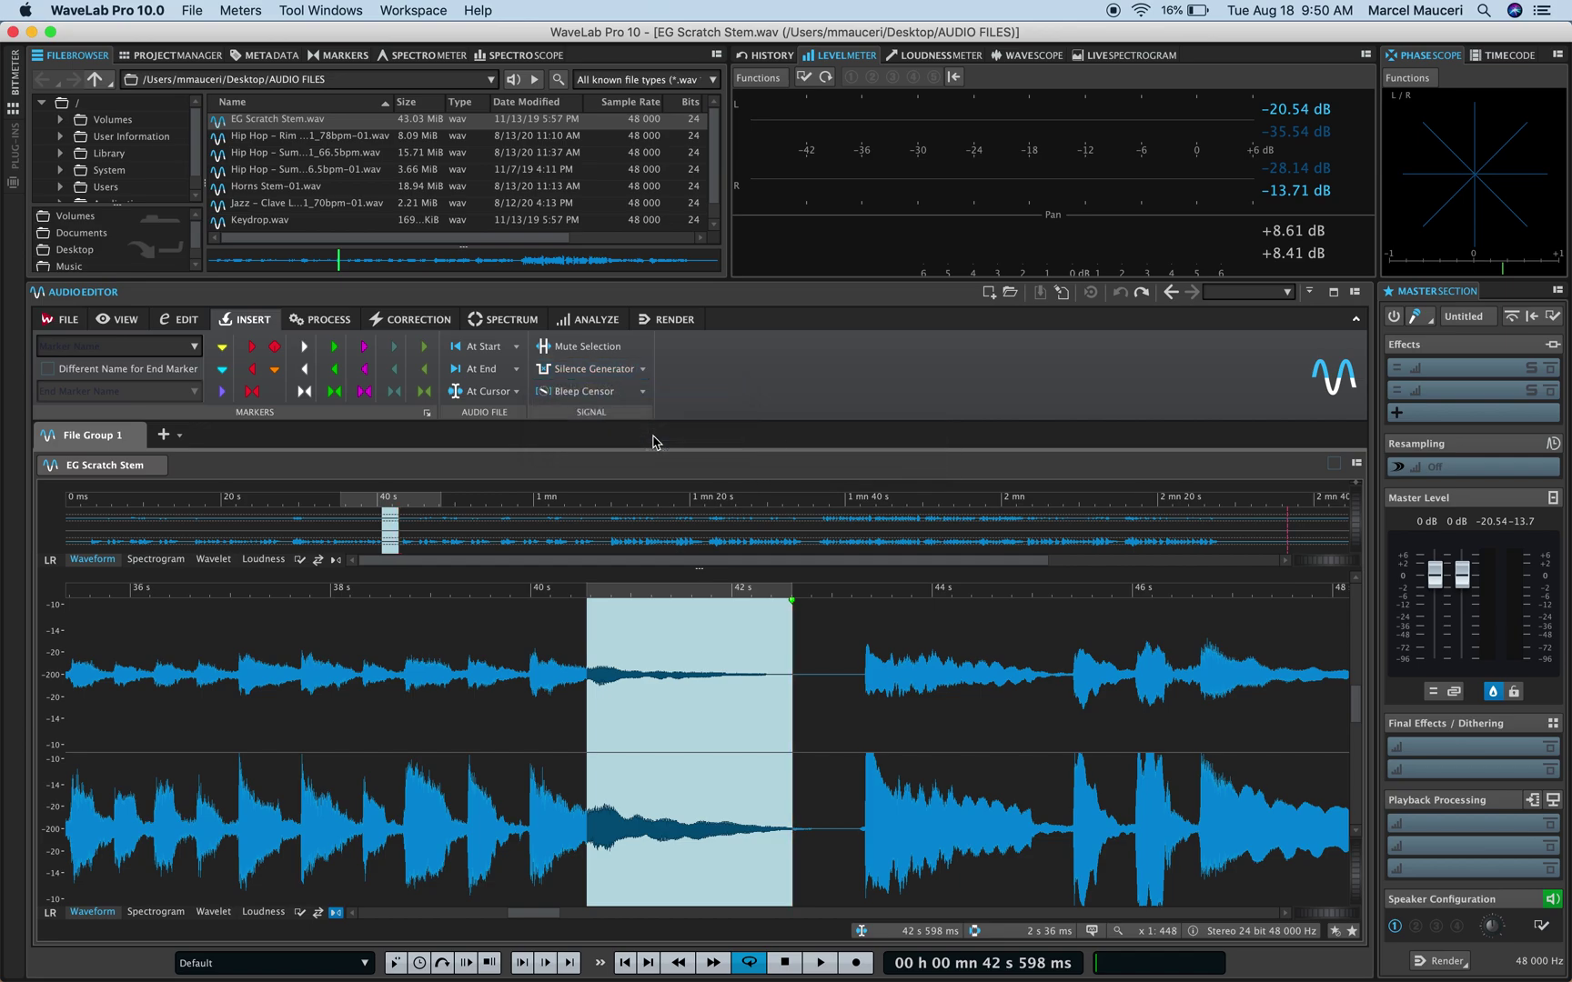
Browse the Bleep Censor presets and open its settings at 493.883 Hz, -6.02 dB.
{"action": "left_click", "coordinate": [643, 391]}
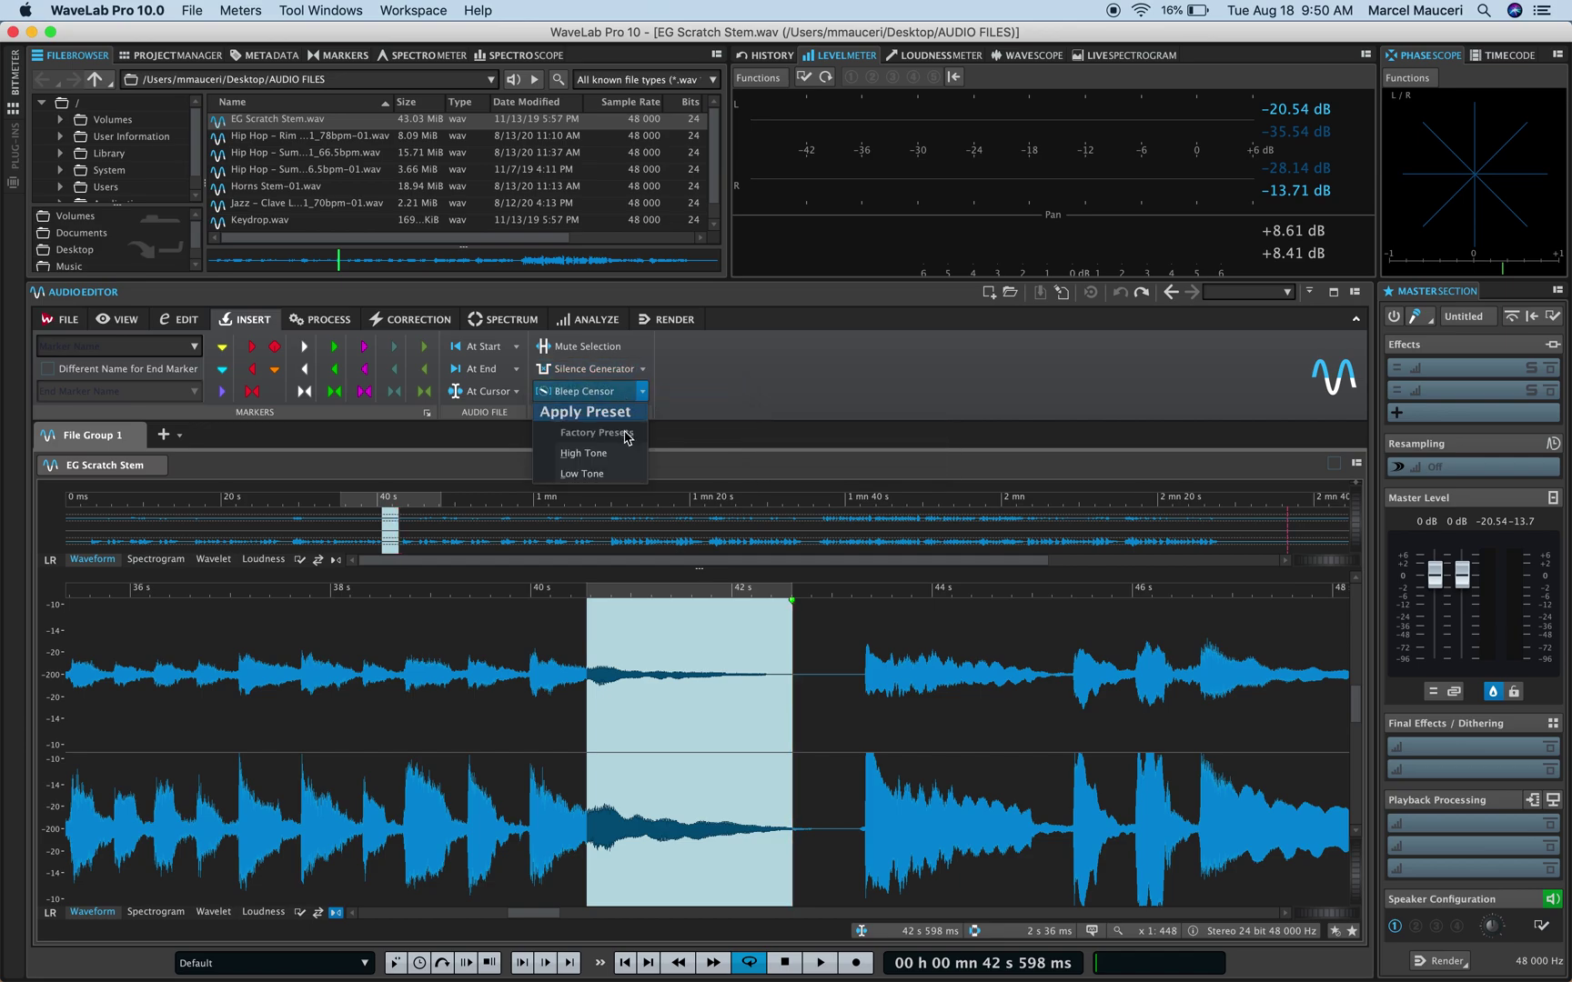
{"action": "left_click", "coordinate": [632, 404]}
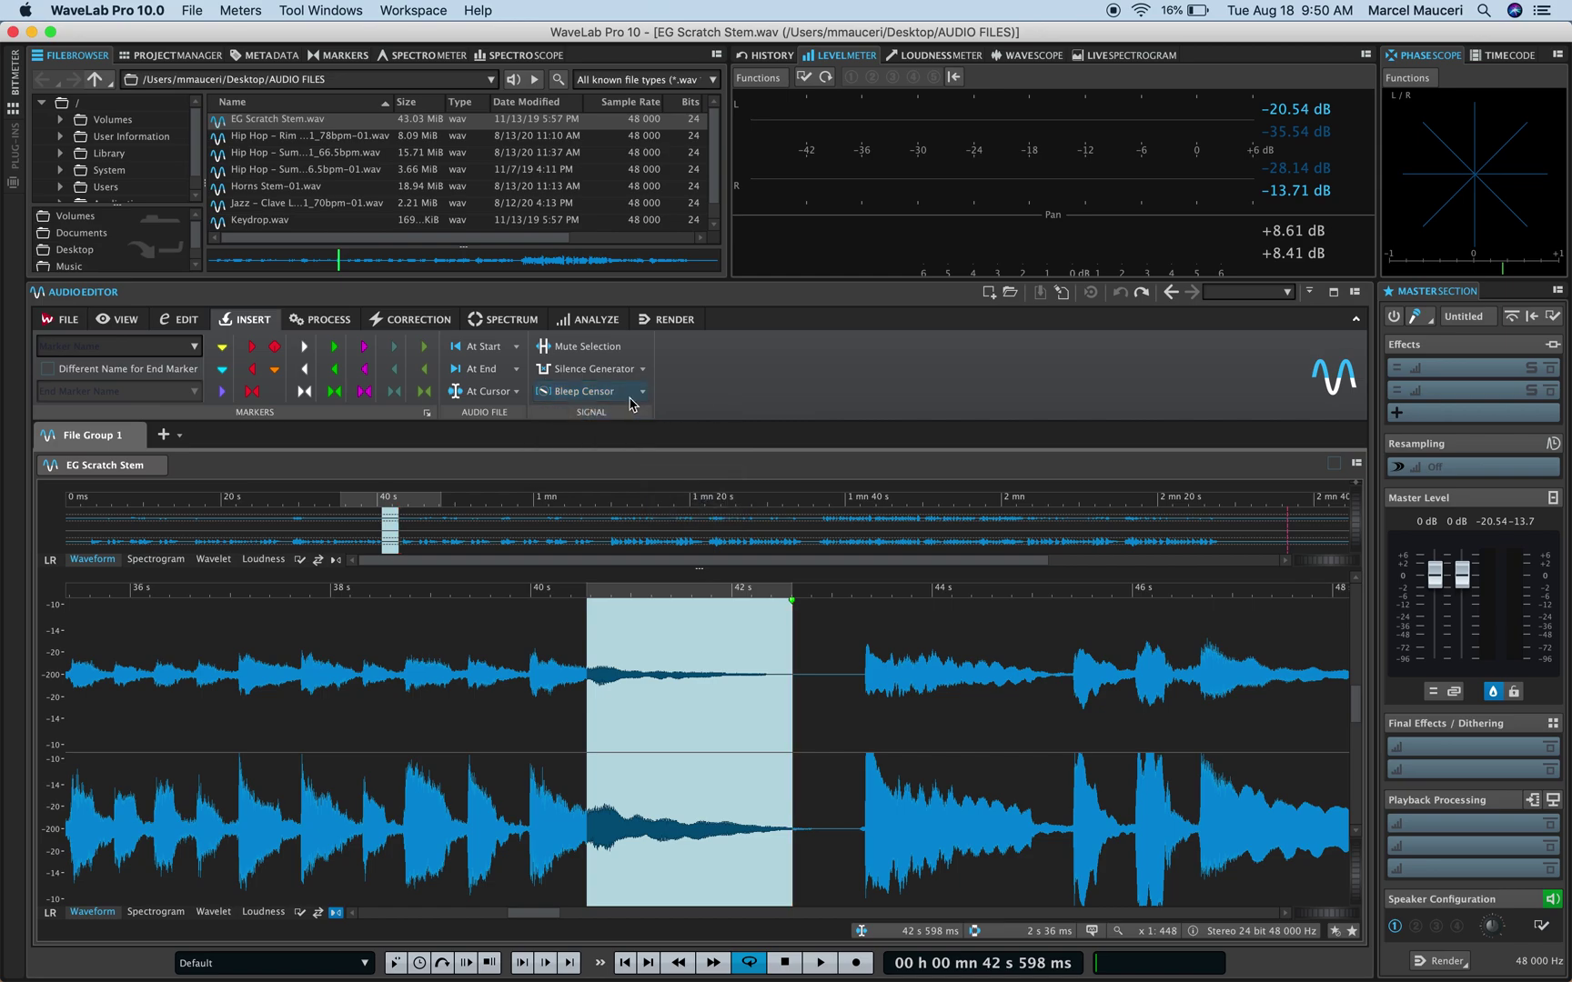
{"action": "left_click", "coordinate": [587, 391]}
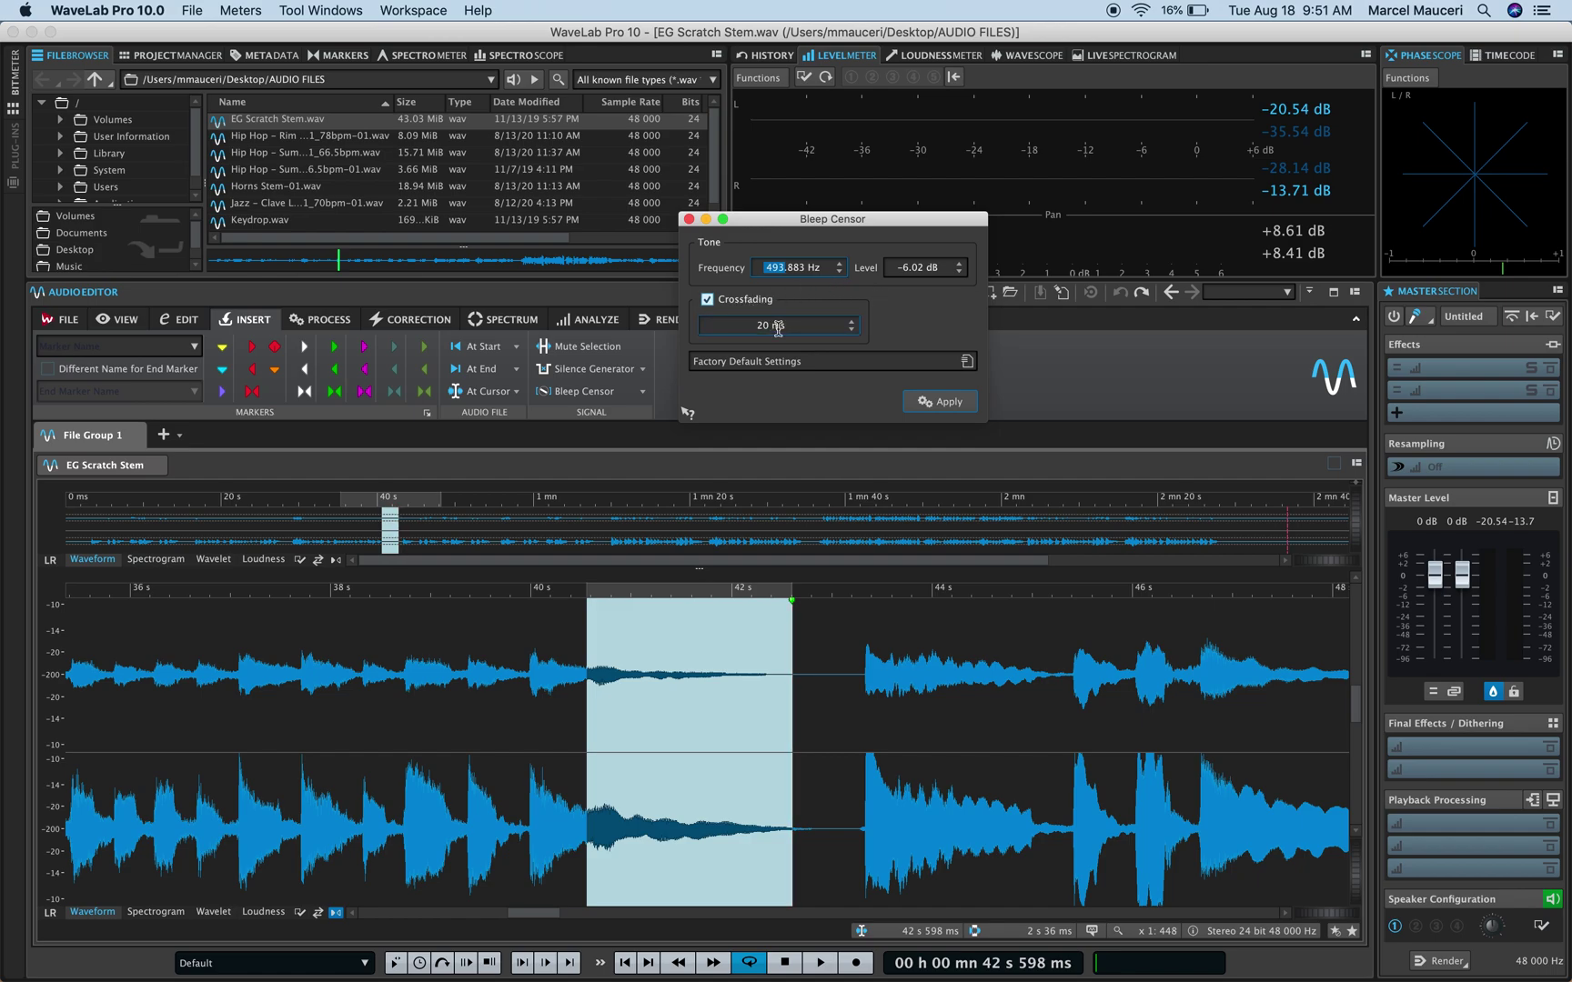
Check the bleep tone presets, apply the Bleep Censor to the selection, and show the PROCESS tools.
{"action": "left_click", "coordinate": [967, 361]}
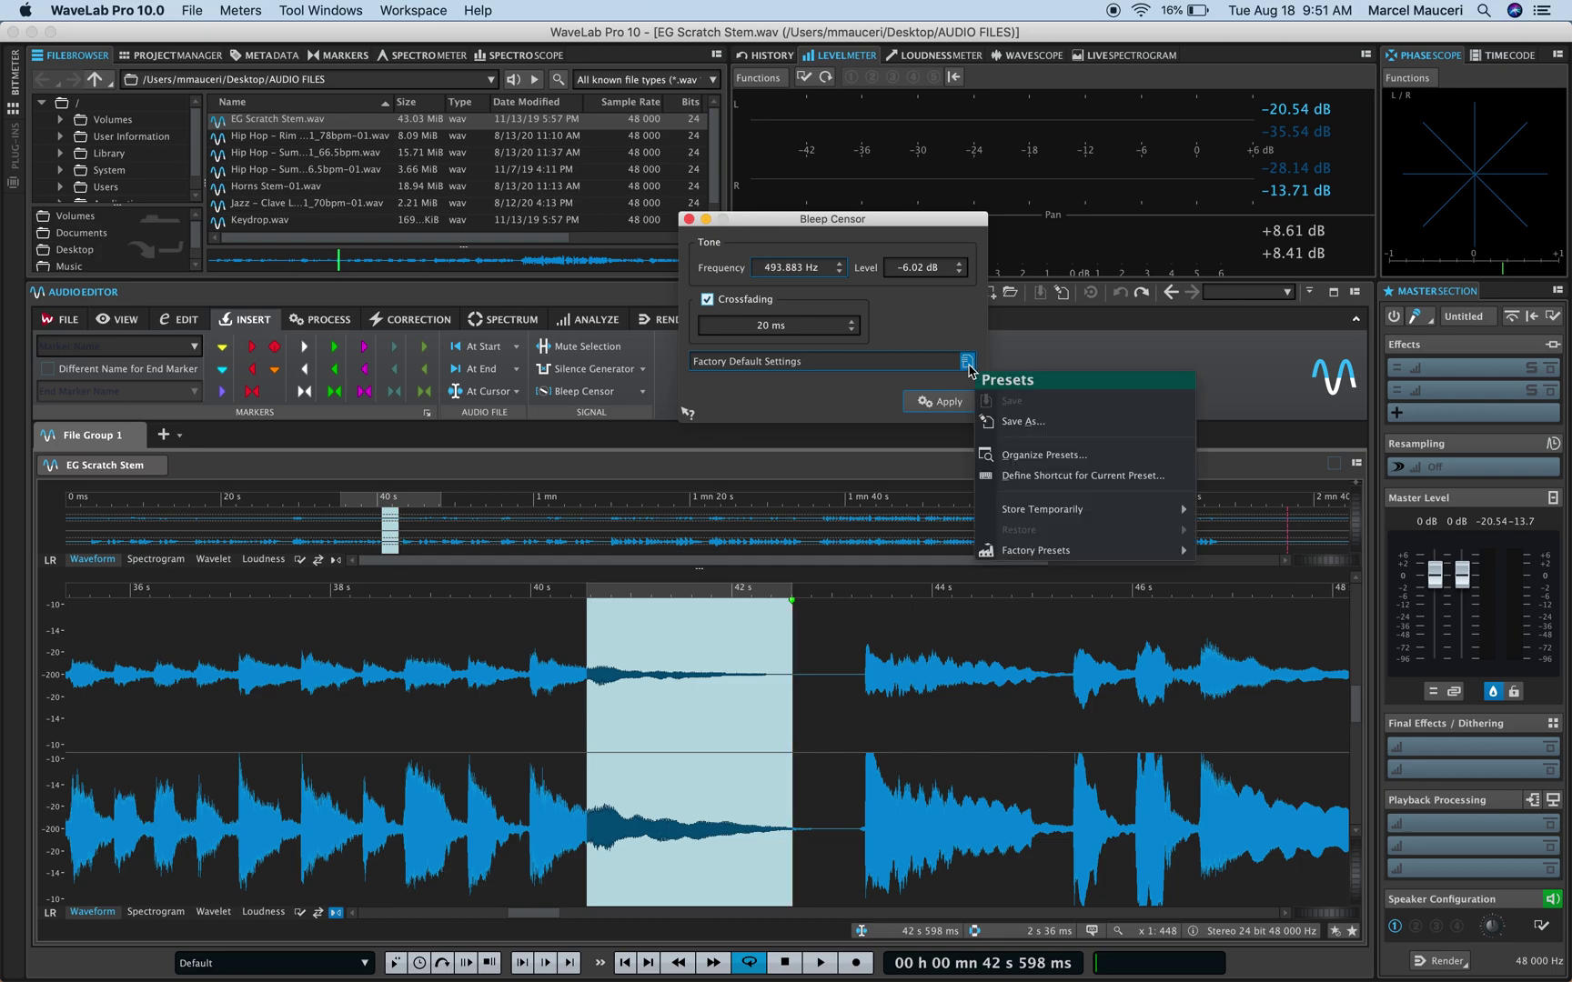
{"action": "left_click", "coordinate": [857, 375]}
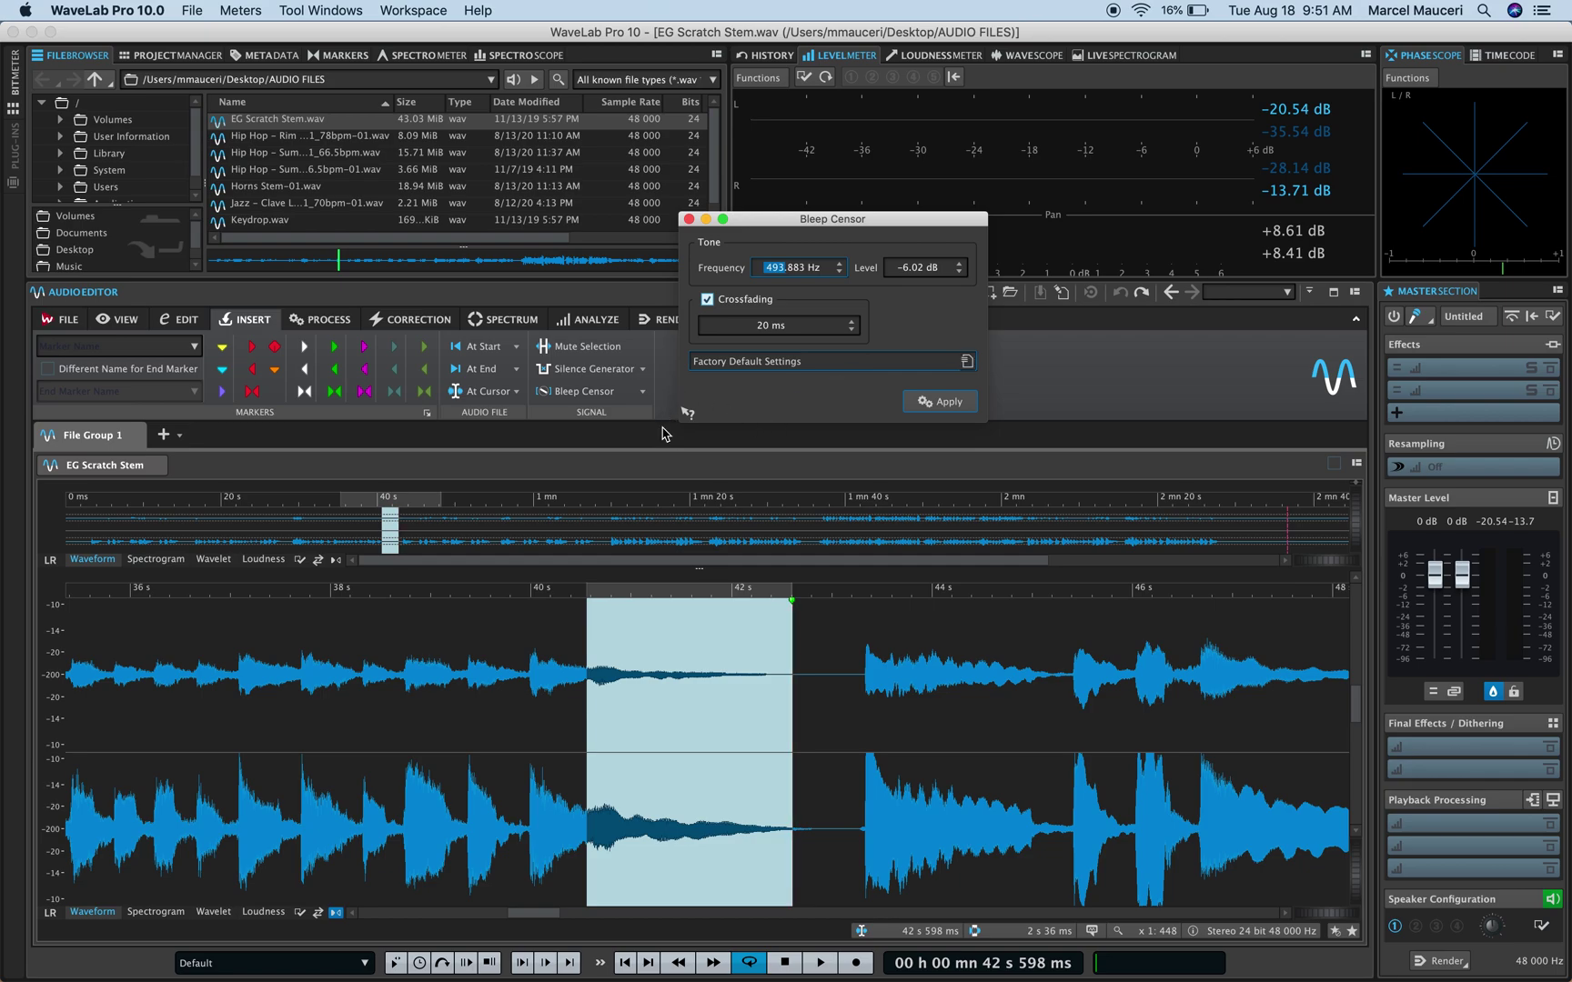
{"action": "left_click", "coordinate": [939, 401]}
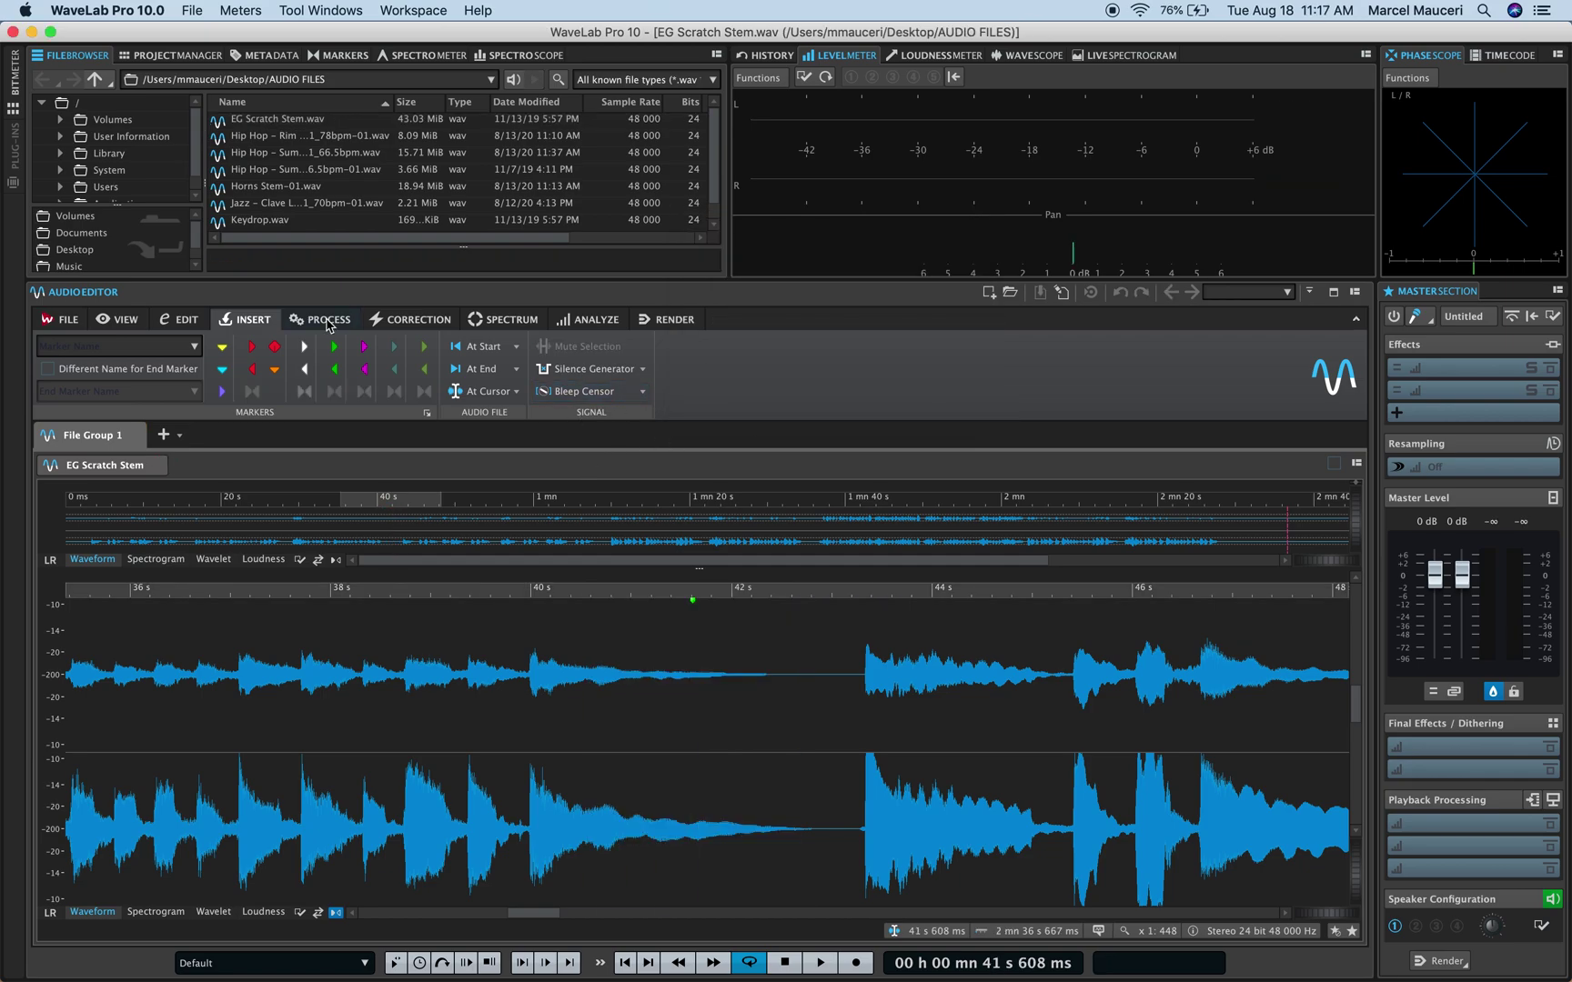
{"action": "left_click", "coordinate": [328, 322]}
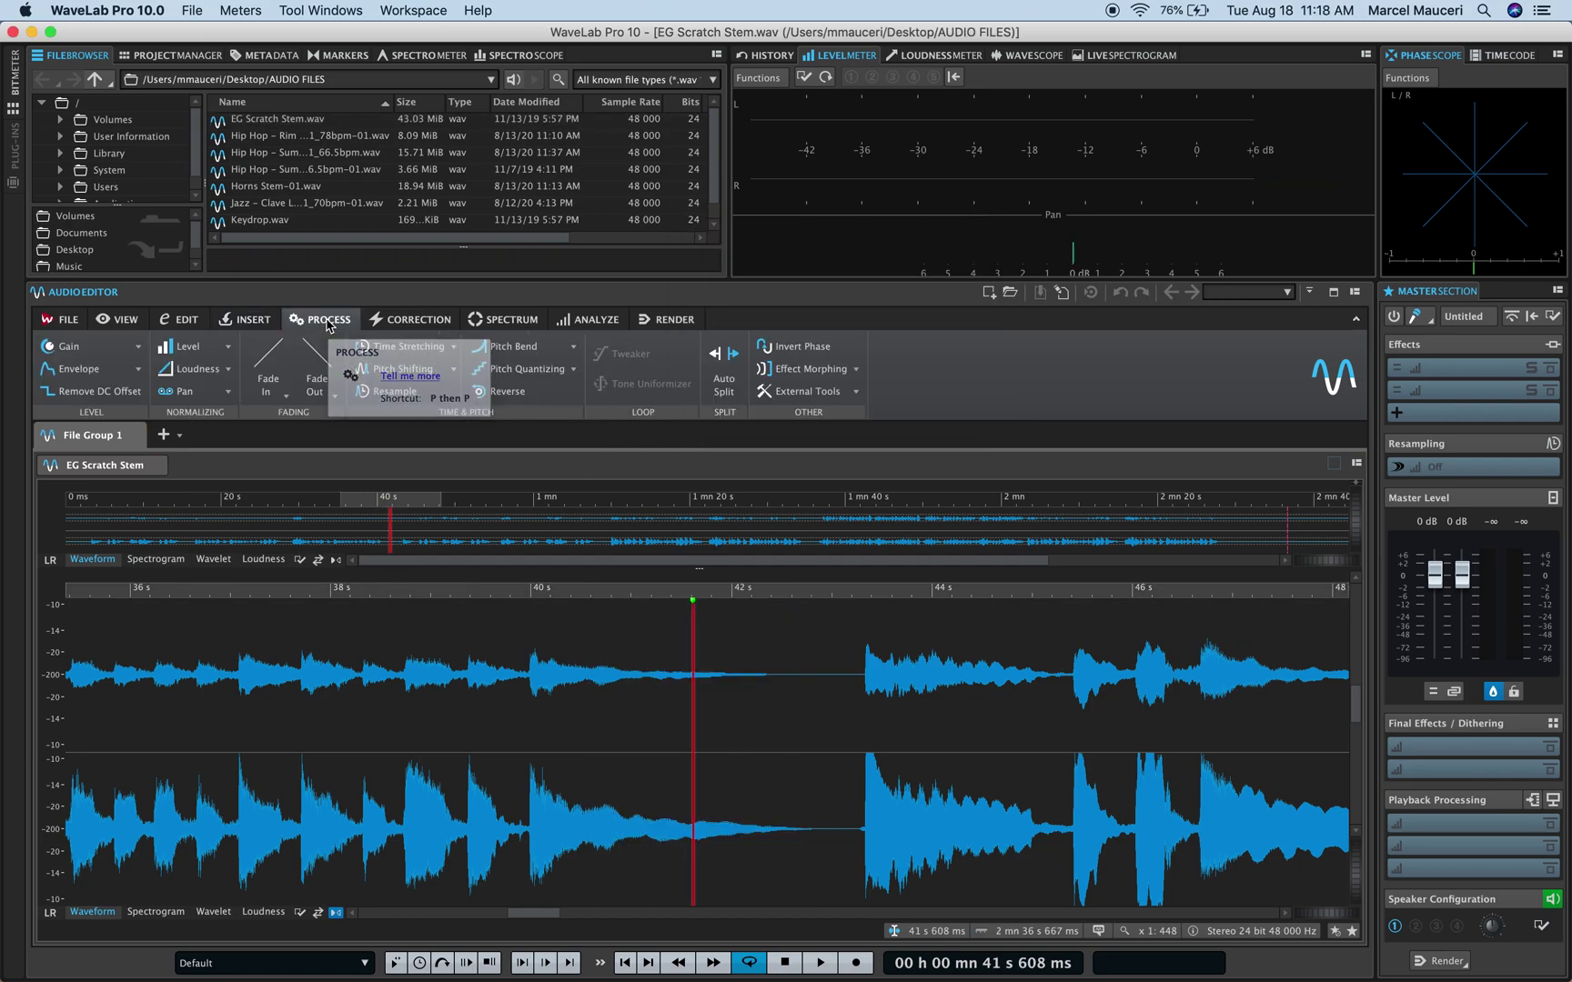
Open Pan Normalizer, move its window higher, close it, and play from the edit cursor.
{"action": "left_click", "coordinate": [187, 391]}
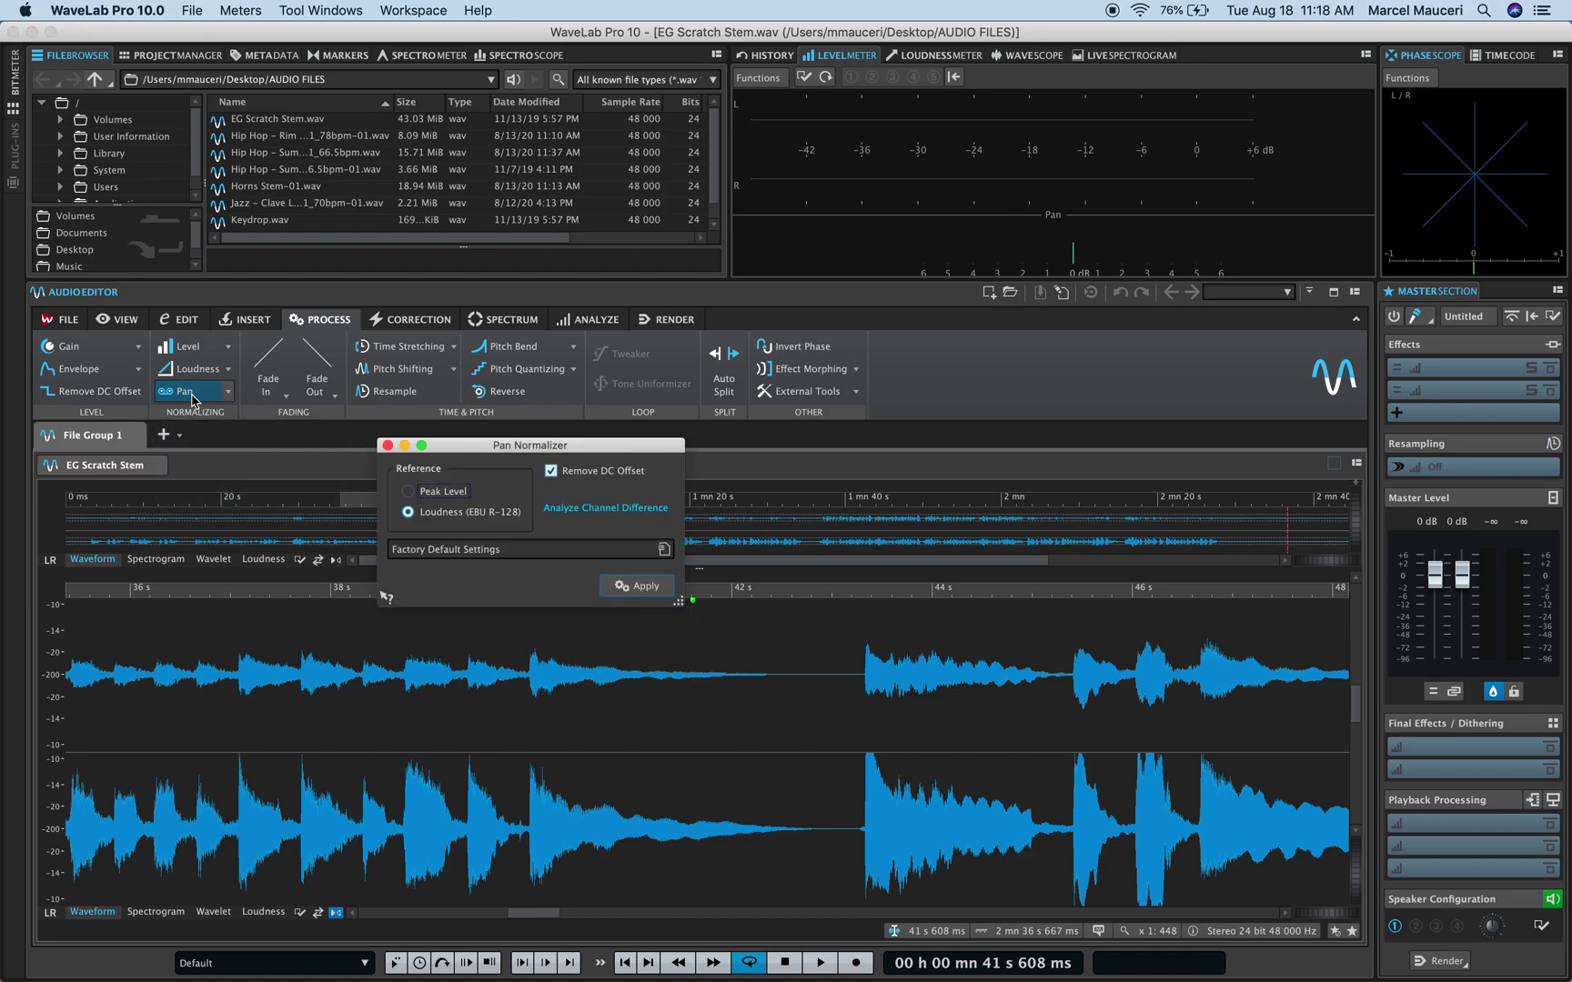
{"action": "left_click_drag", "start_coordinate": [501, 450], "coordinate": [520, 301]}
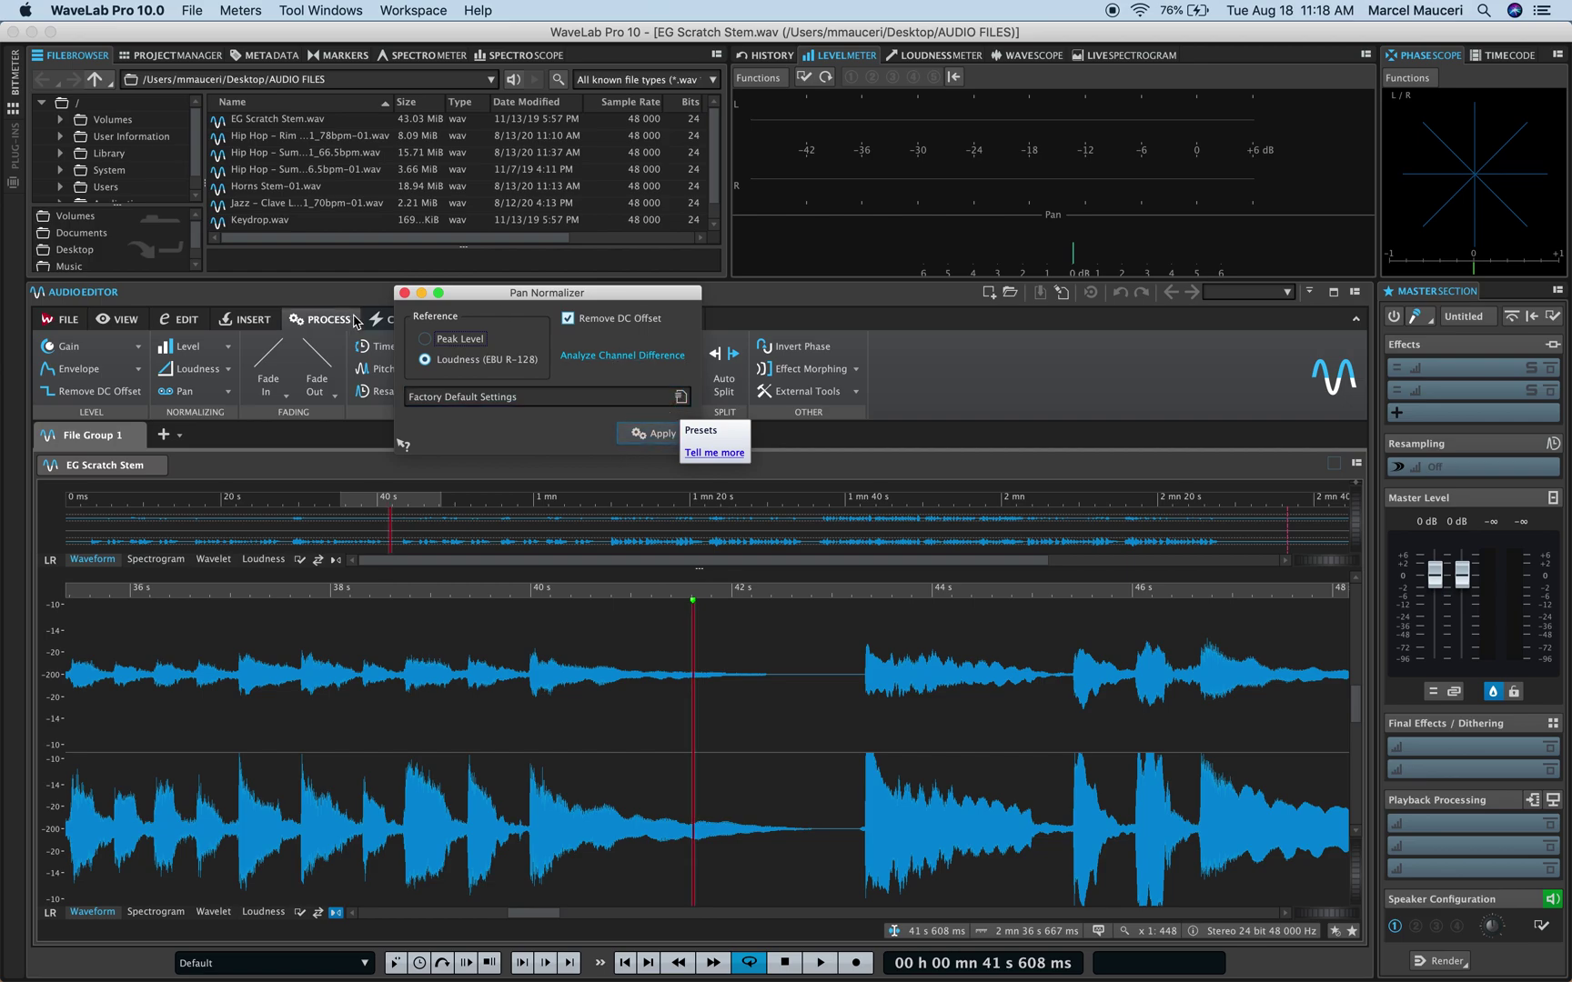
{"action": "left_click", "coordinate": [403, 294]}
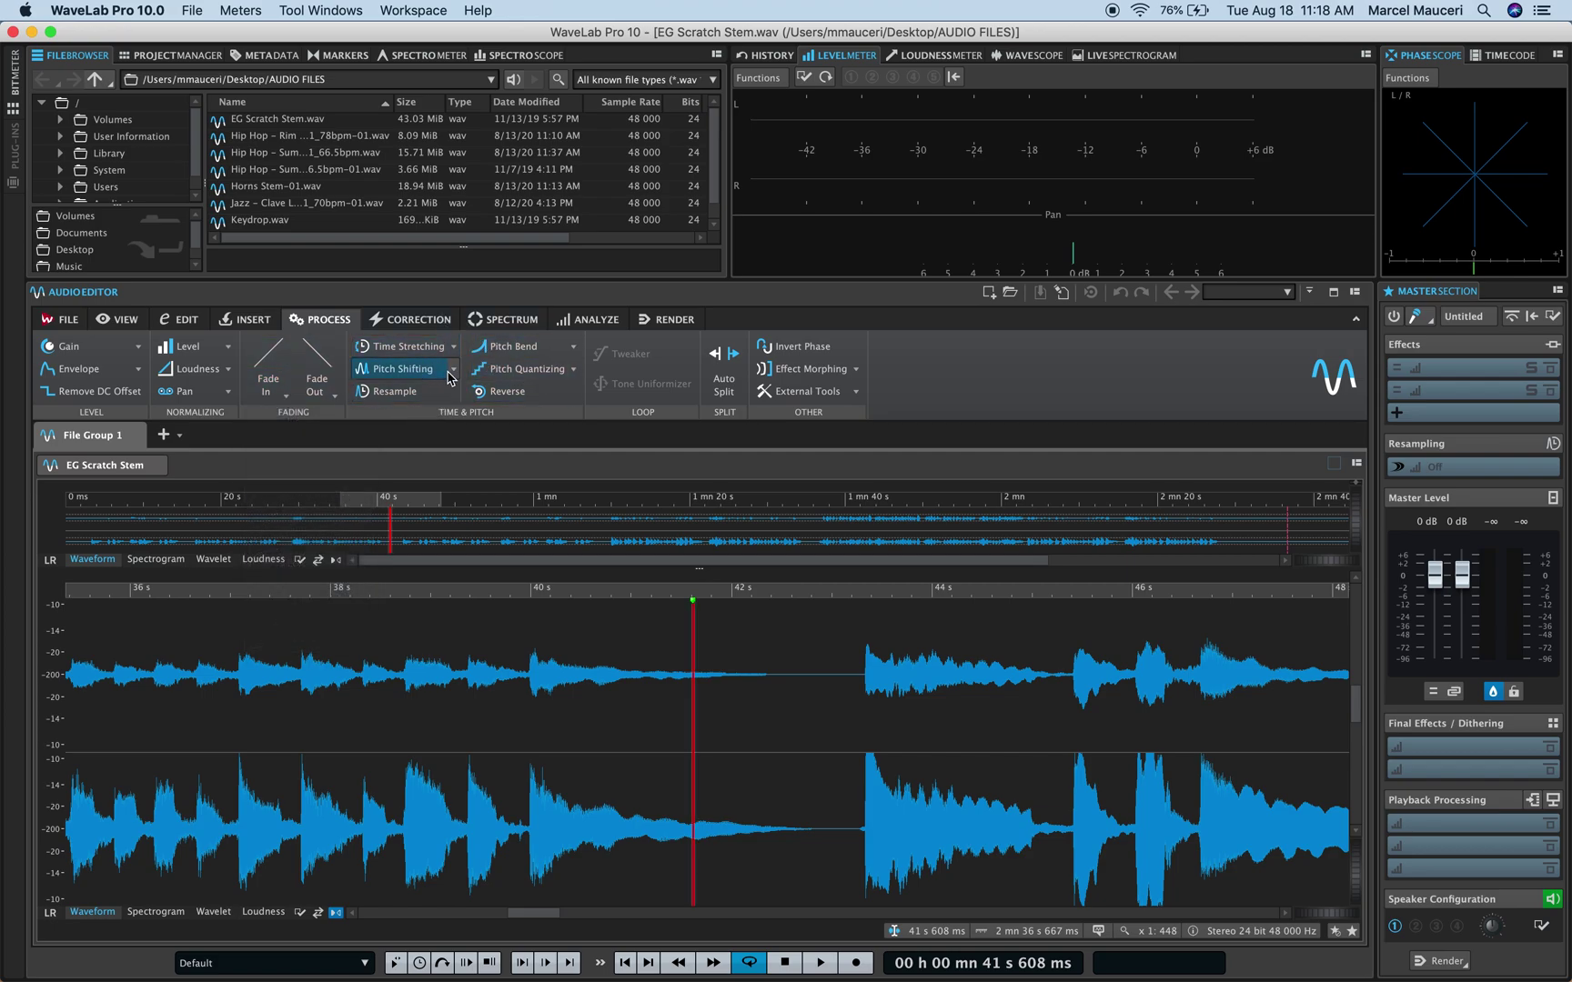
{"action": "key", "text": "space"}
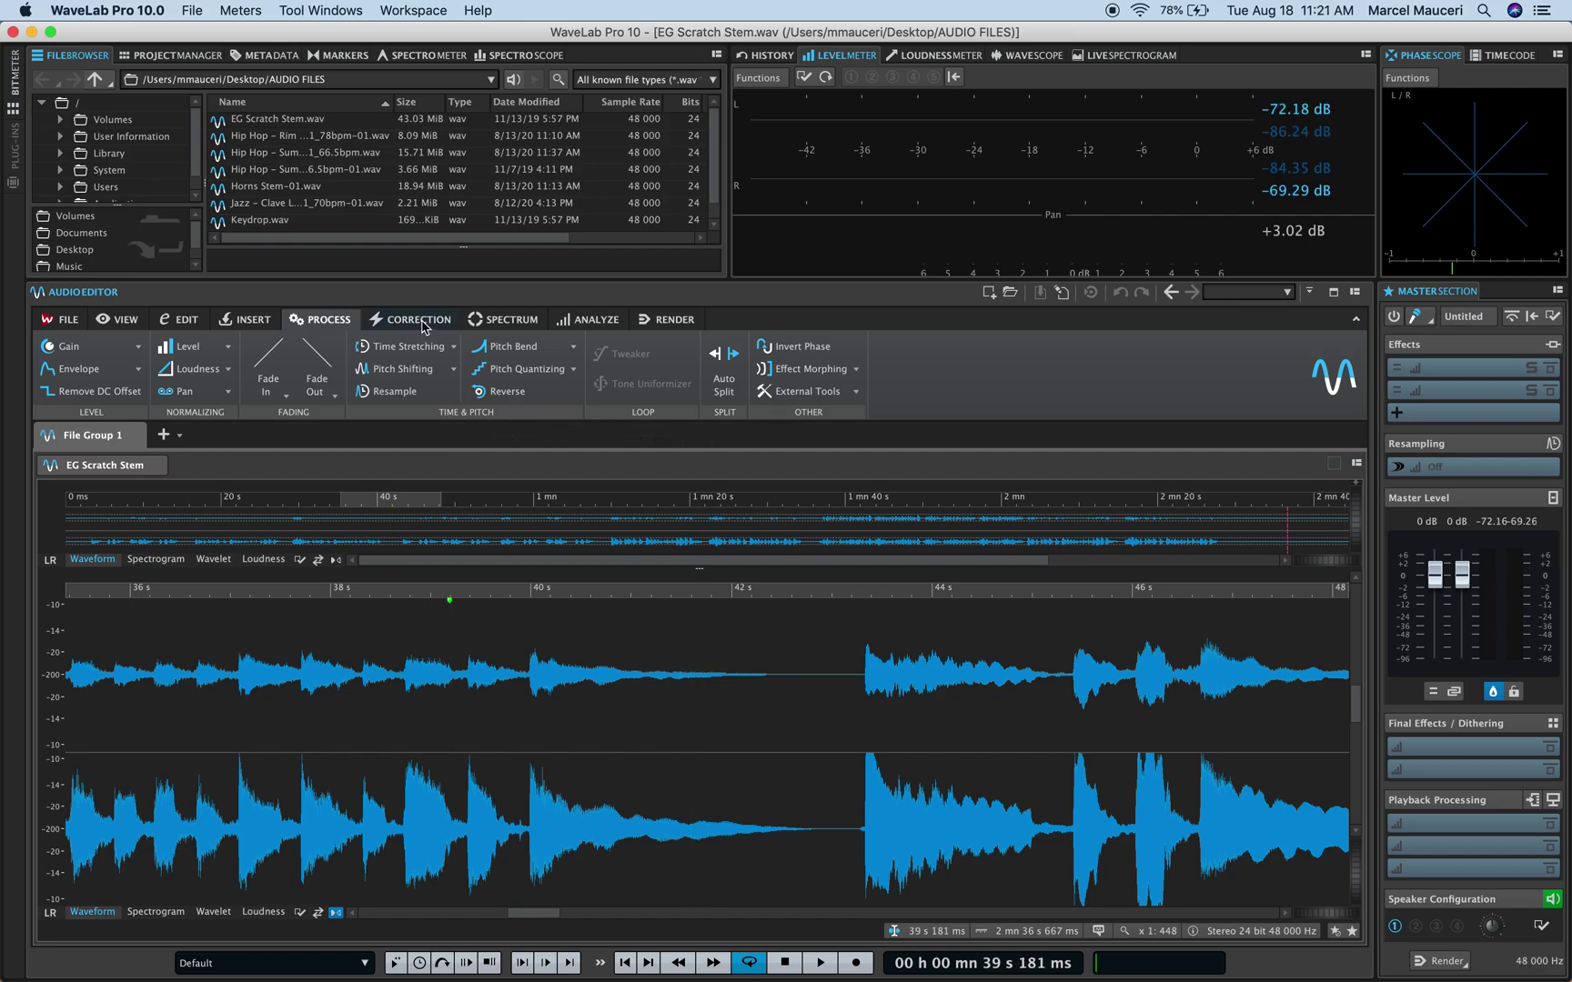
On the CORRECTION tab, set the Scan Range to Define as Current Selection.
{"action": "left_click", "coordinate": [421, 320]}
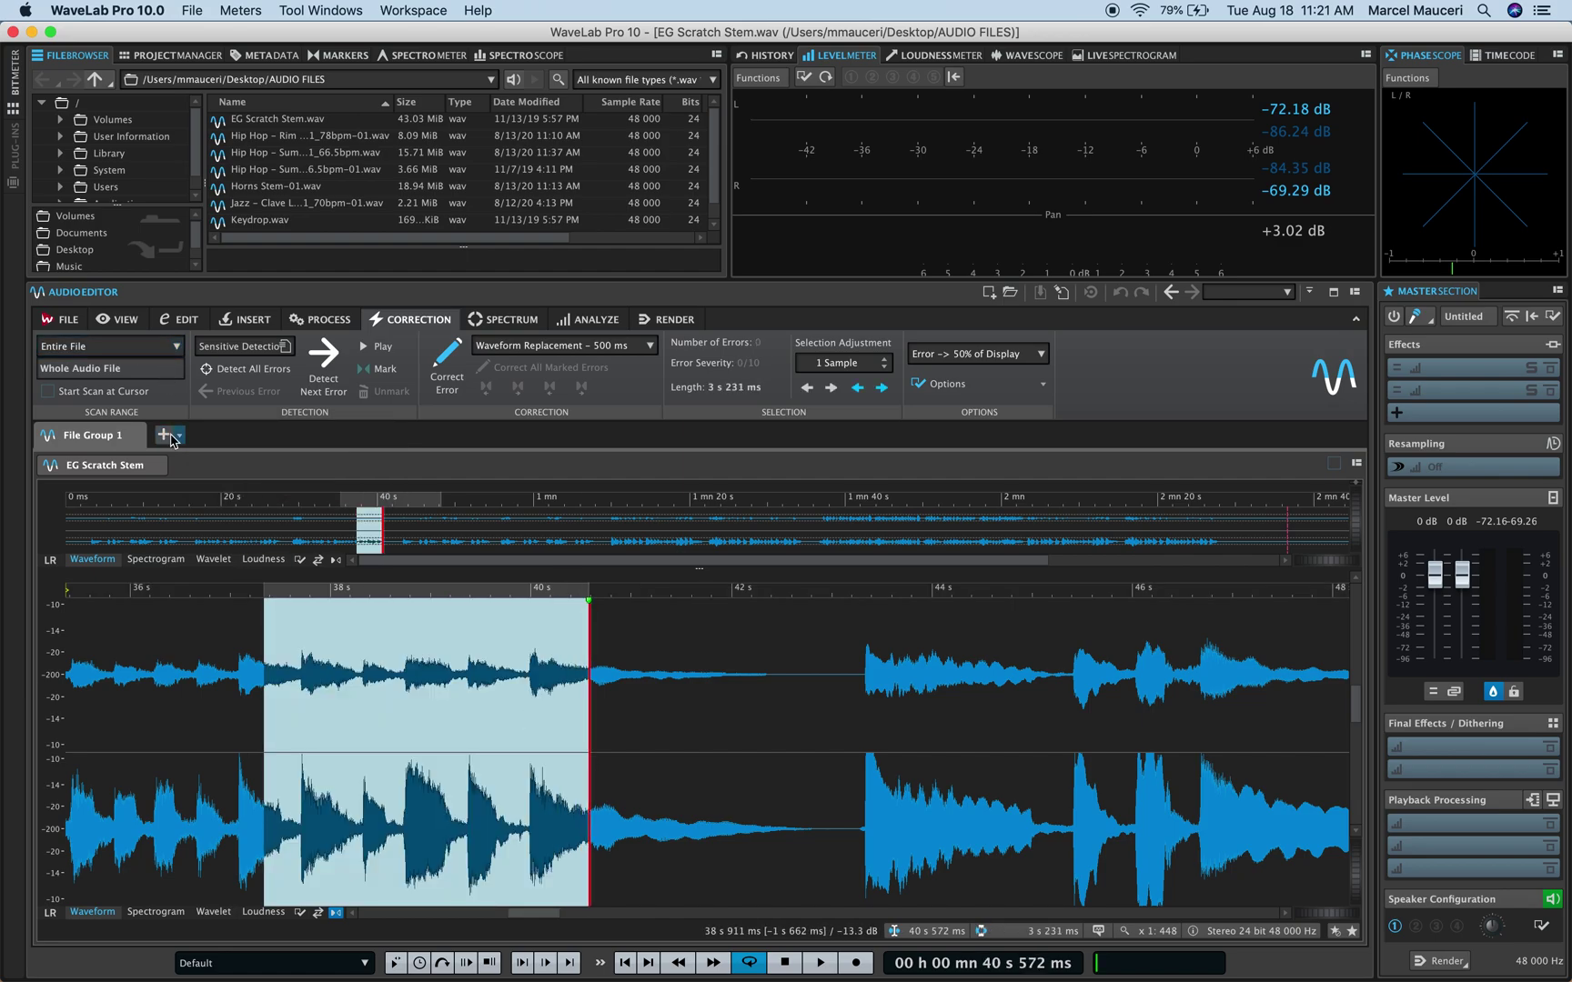
{"action": "left_click", "coordinate": [175, 347]}
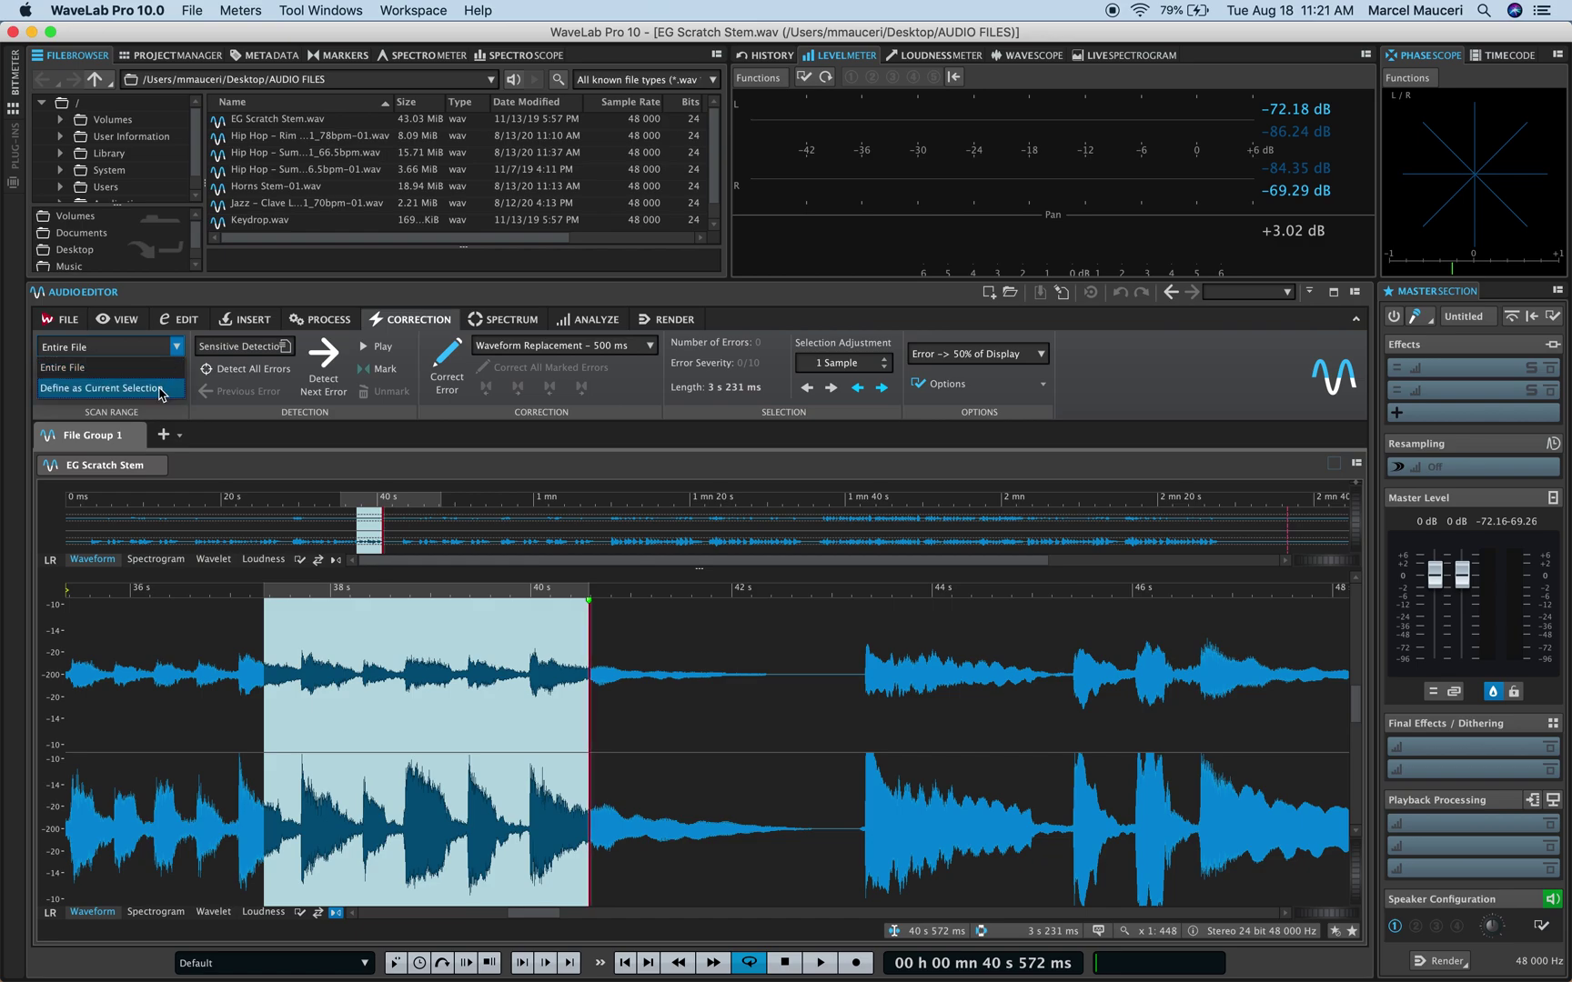
{"action": "left_click", "coordinate": [160, 390]}
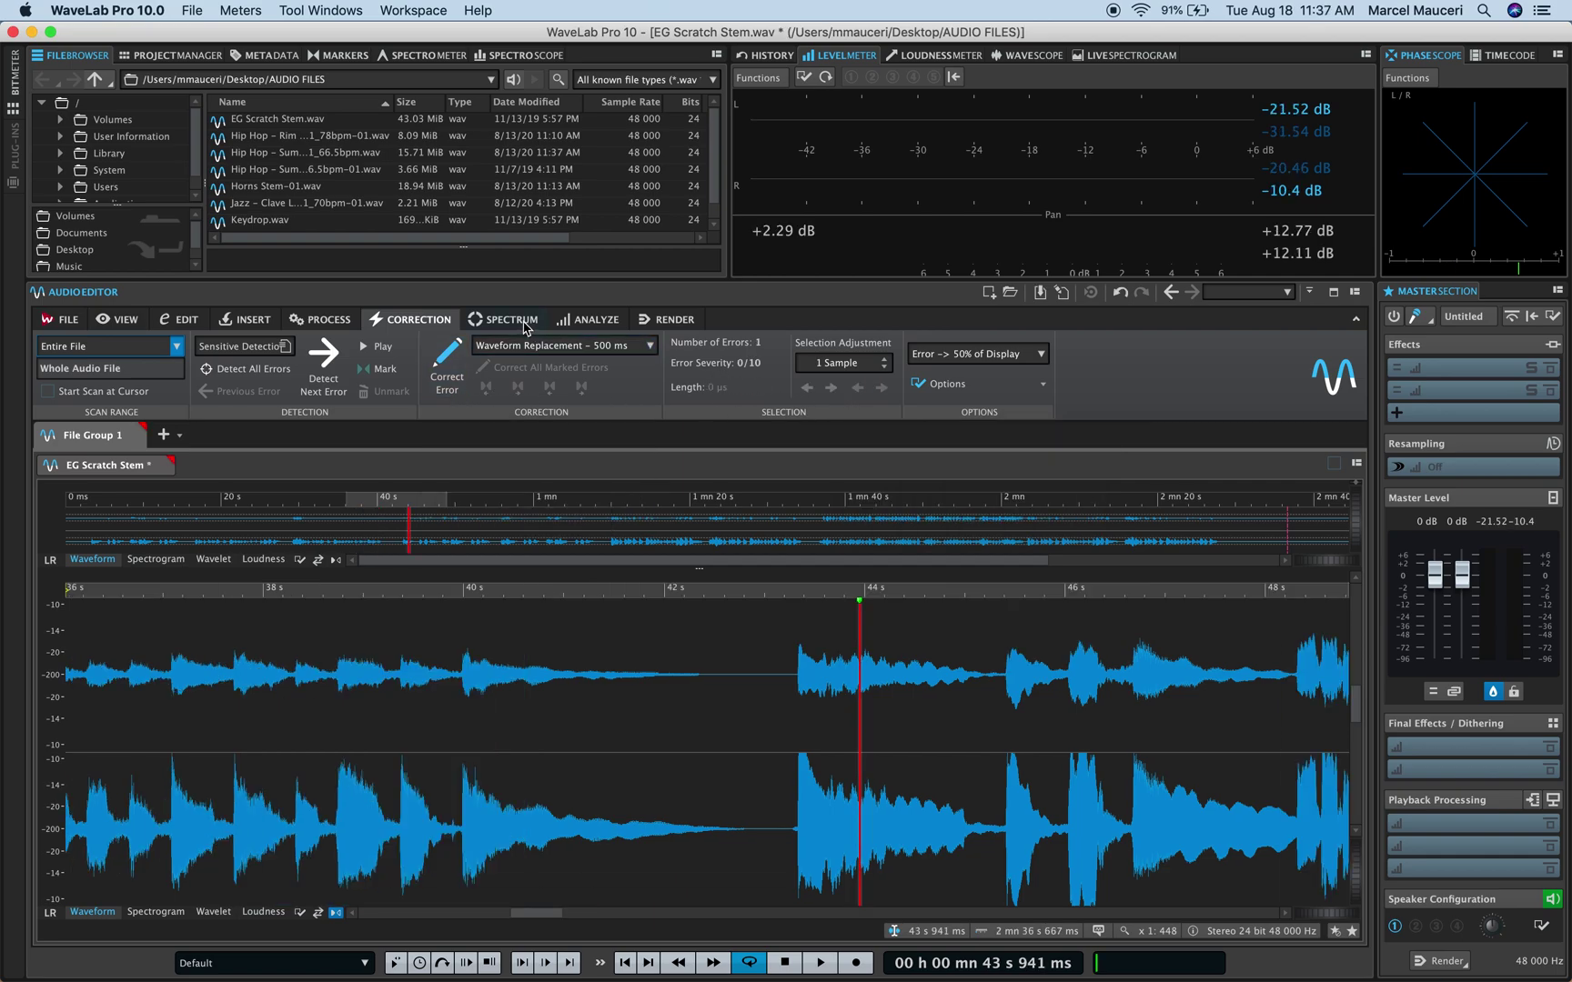
Show the Spectrum tools and preview the Waveform, Spectrogram, Wavelet and Loudness displays.
{"action": "left_click", "coordinate": [525, 327]}
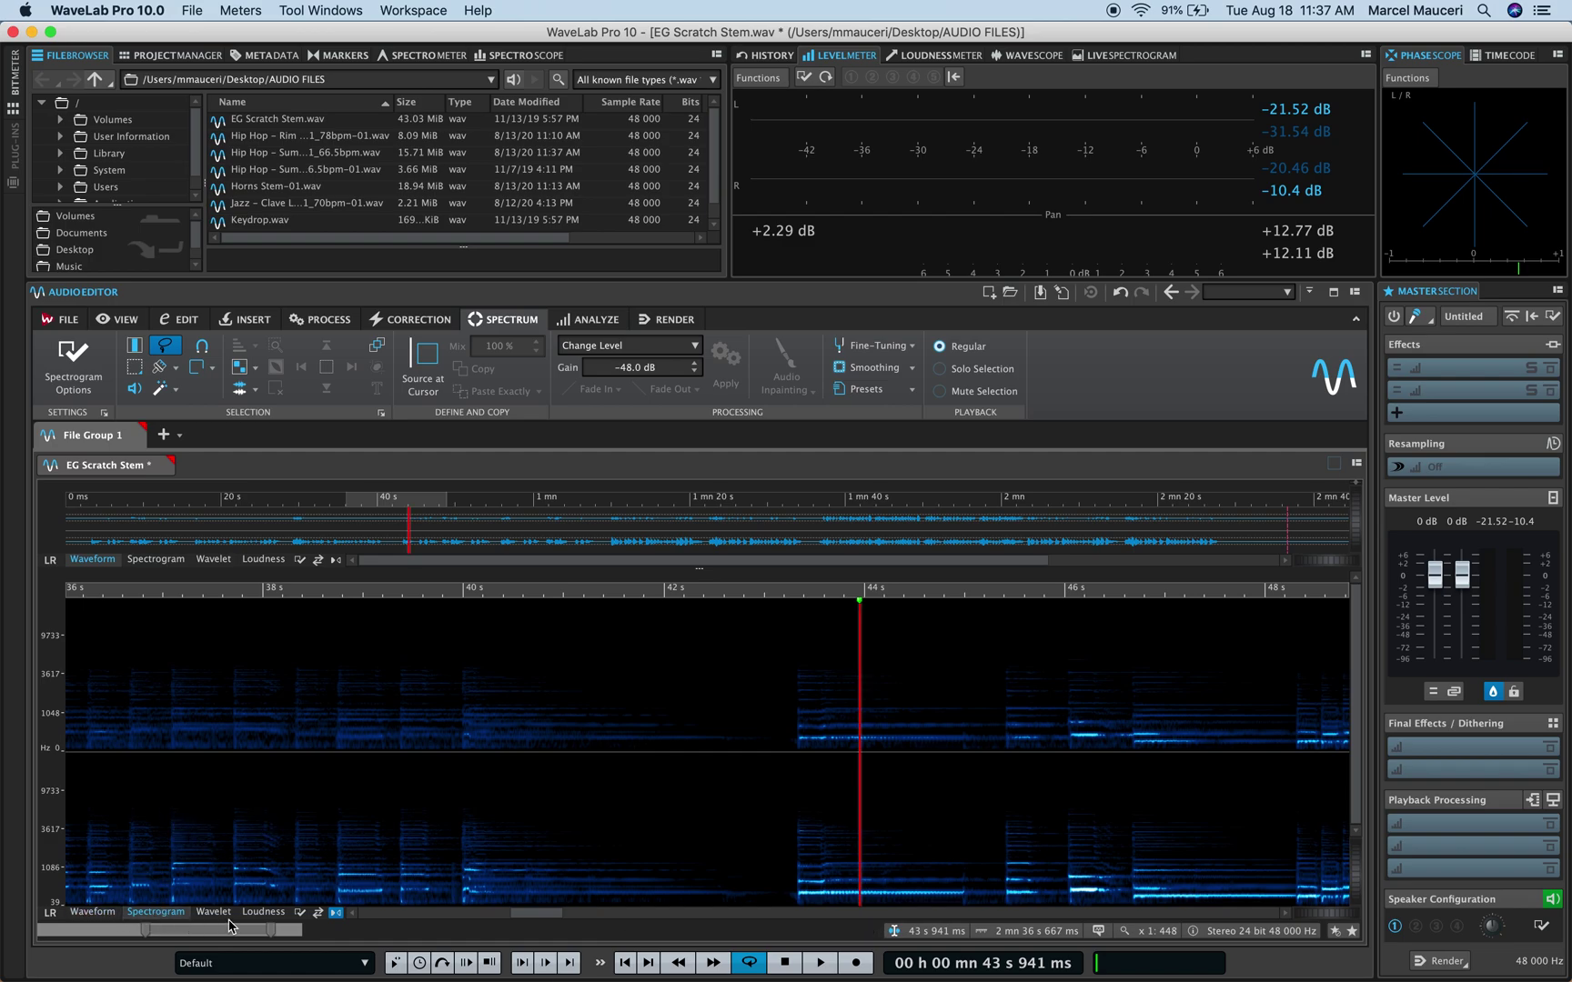
{"action": "left_click", "coordinate": [95, 913]}
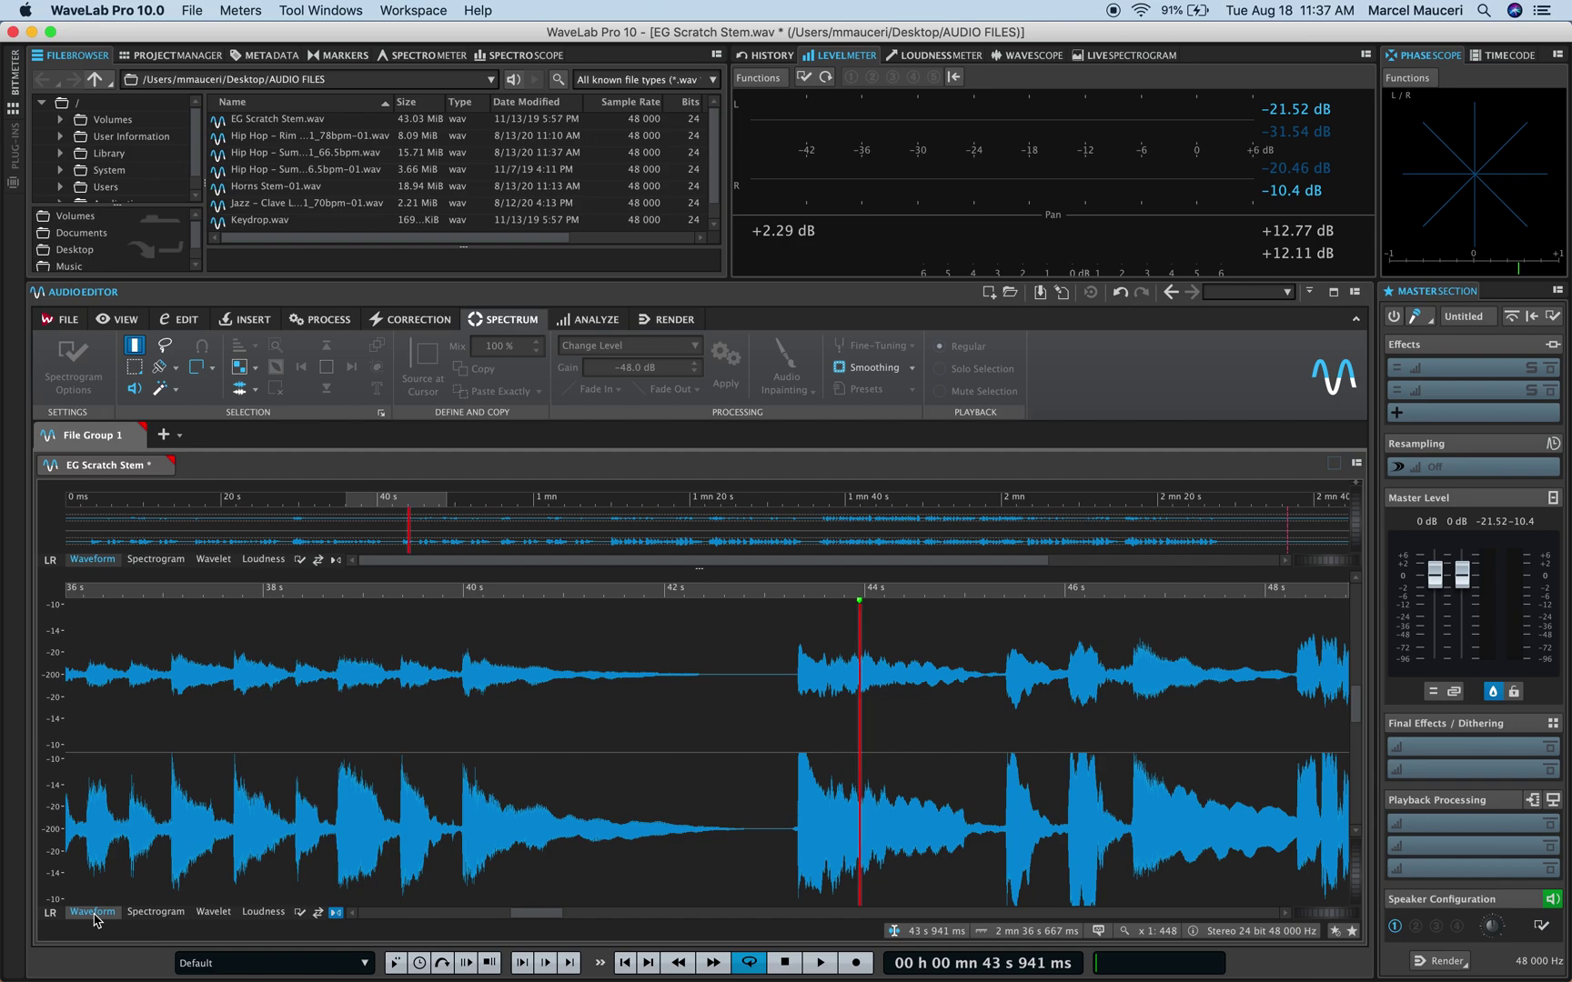
{"action": "left_click", "coordinate": [152, 913]}
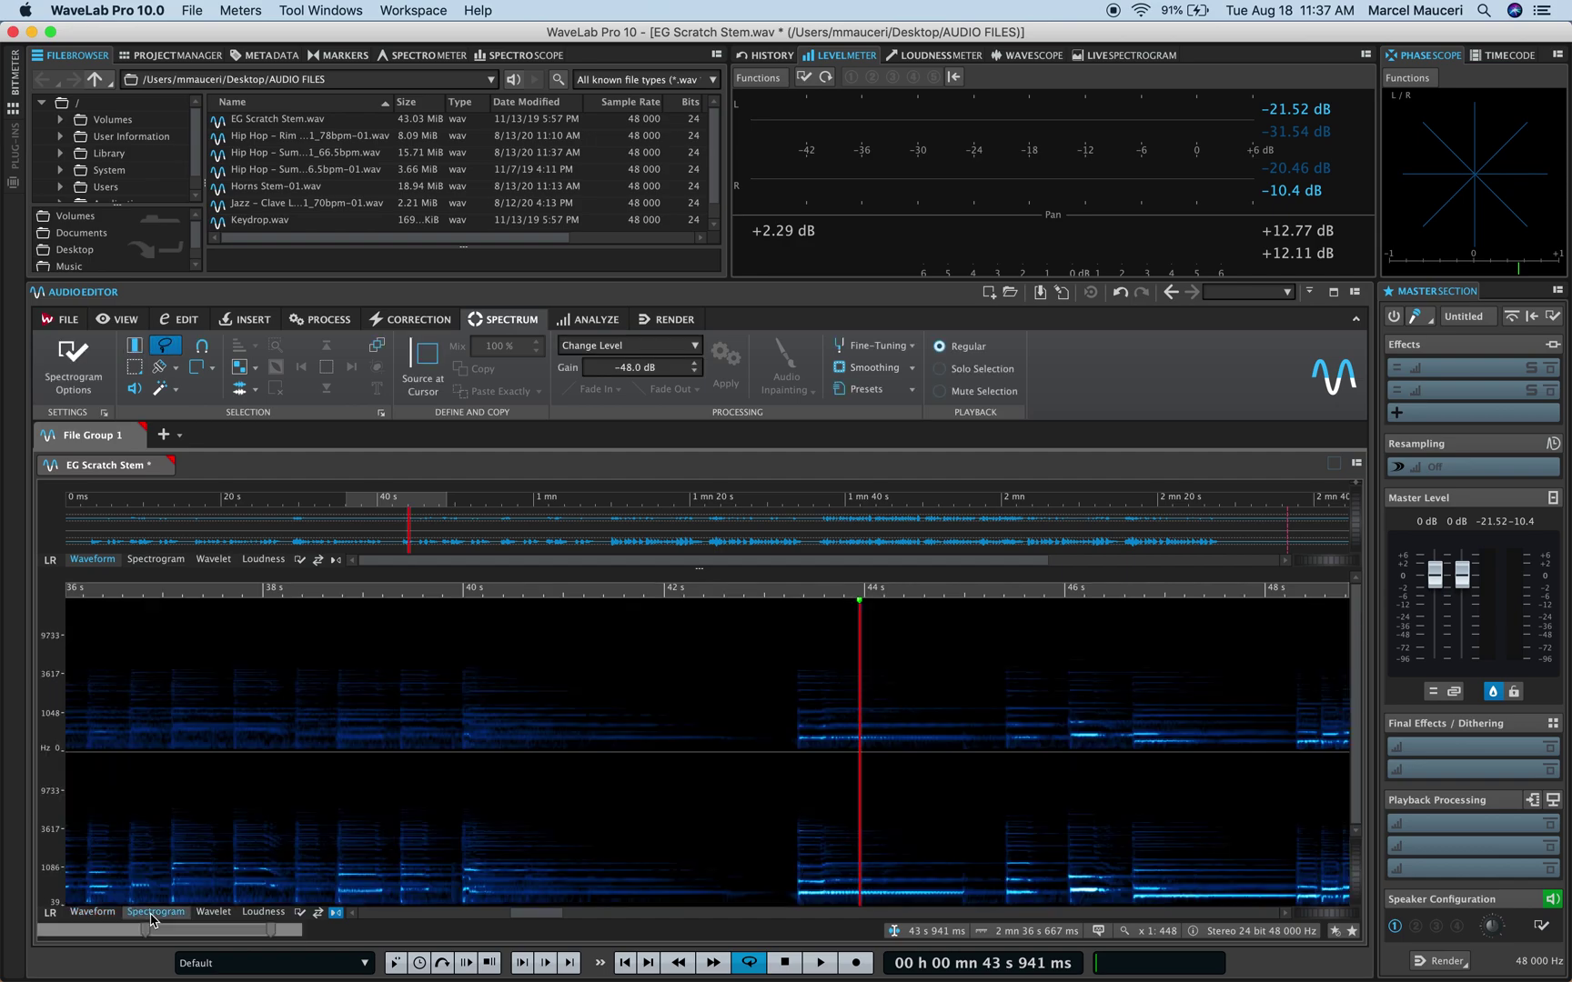
{"action": "left_click", "coordinate": [214, 913]}
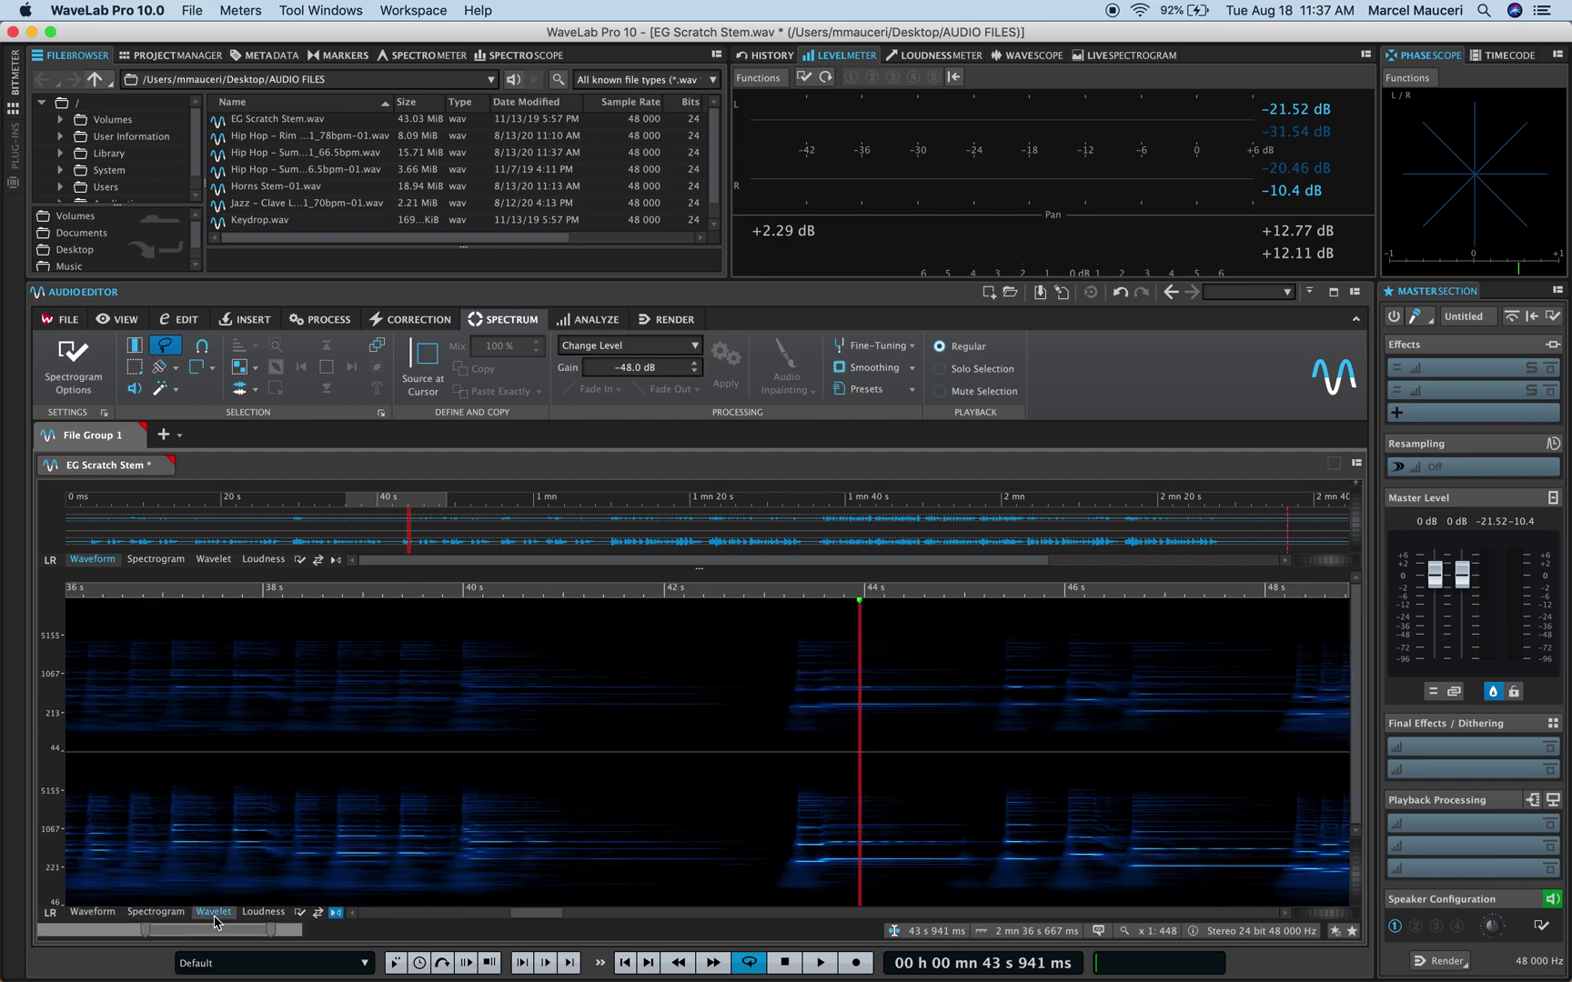
{"action": "left_click", "coordinate": [263, 912]}
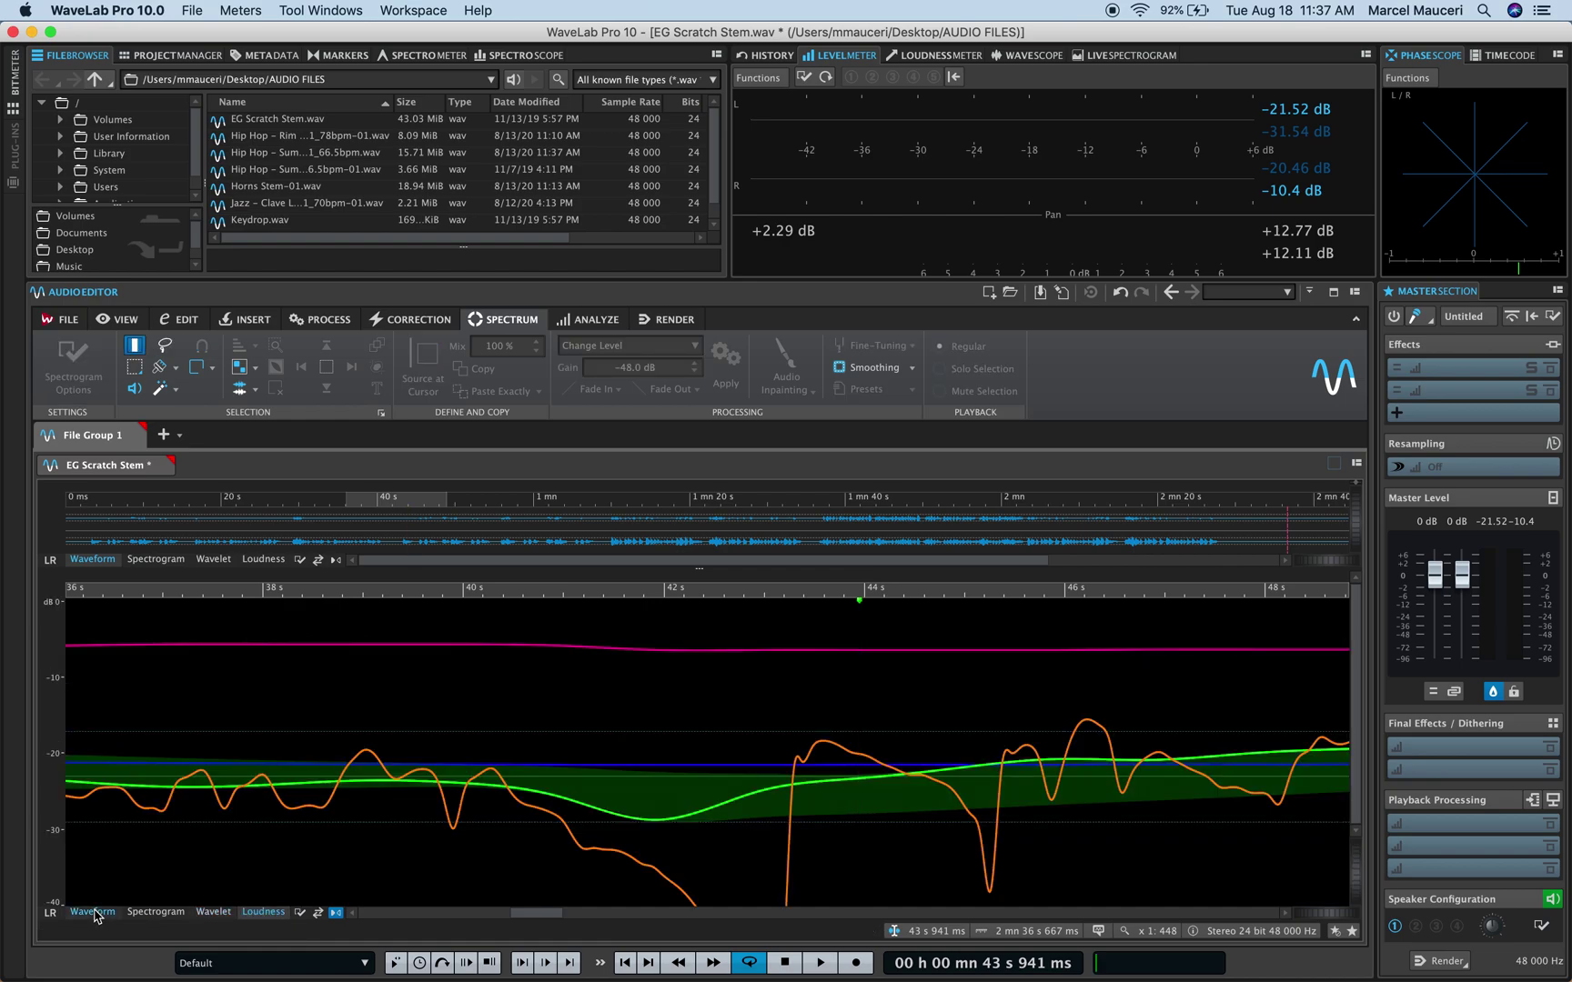
{"action": "left_click", "coordinate": [95, 912]}
Look through the Error Correction, Process and Insert tool sets.
{"action": "left_click", "coordinate": [427, 320]}
{"action": "left_click", "coordinate": [329, 320]}
{"action": "left_click", "coordinate": [245, 320]}
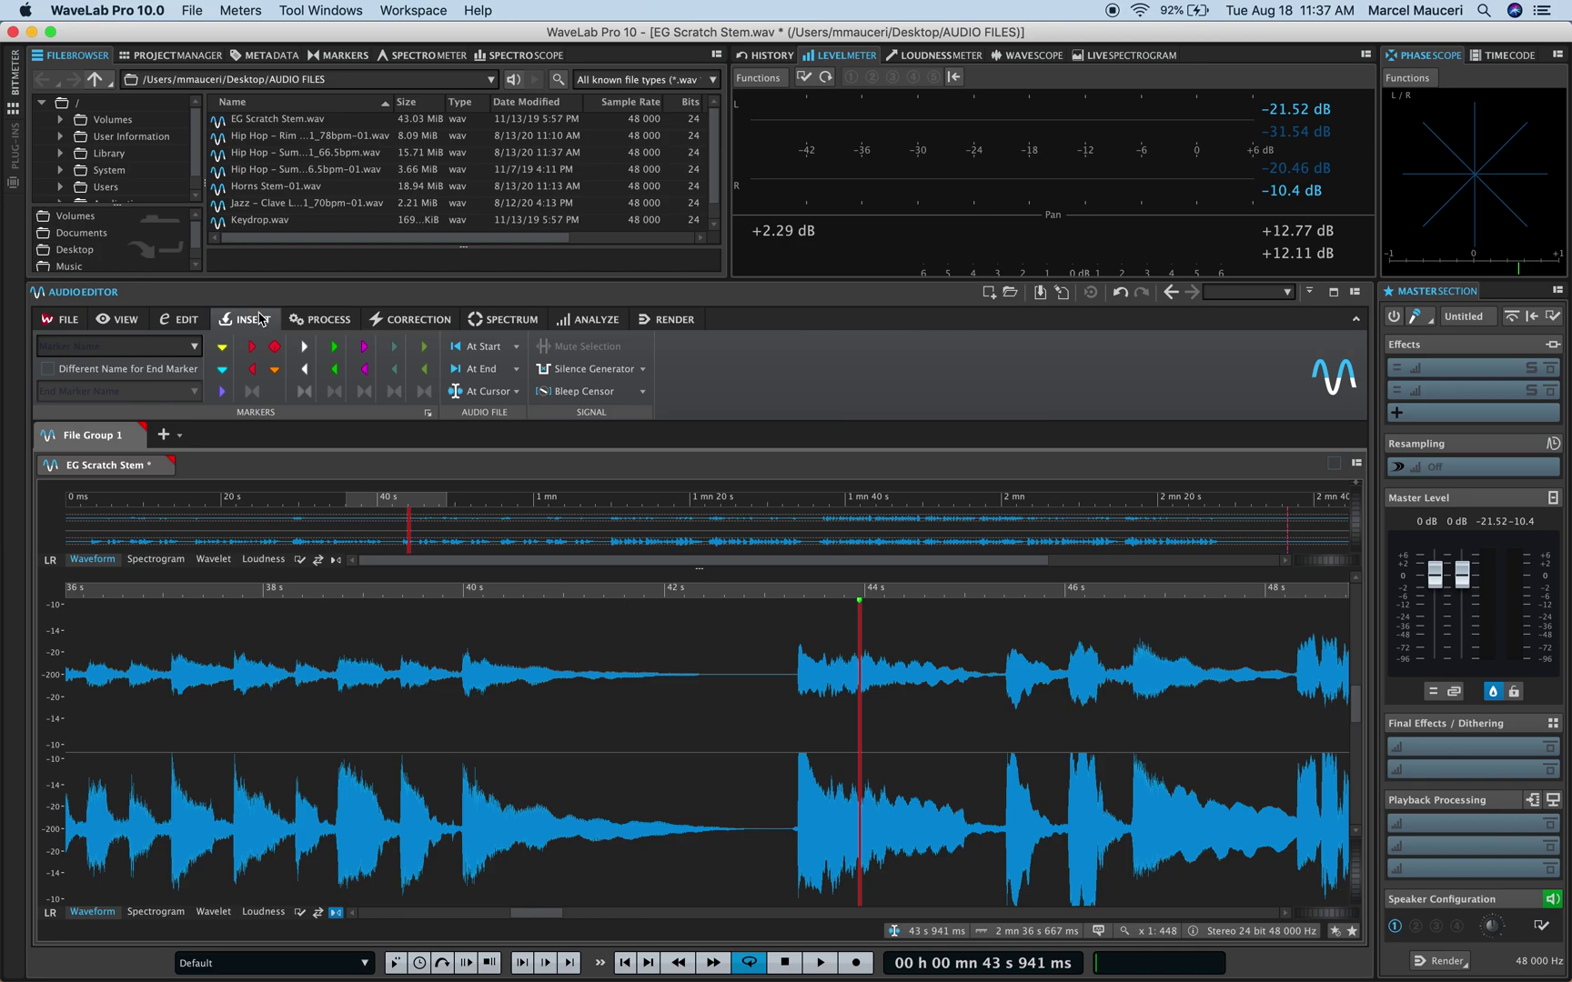
Cycle the display modes again, ending on Spectrogram with the Spectrum tools shown.
{"action": "left_click", "coordinate": [155, 912]}
{"action": "left_click", "coordinate": [212, 912]}
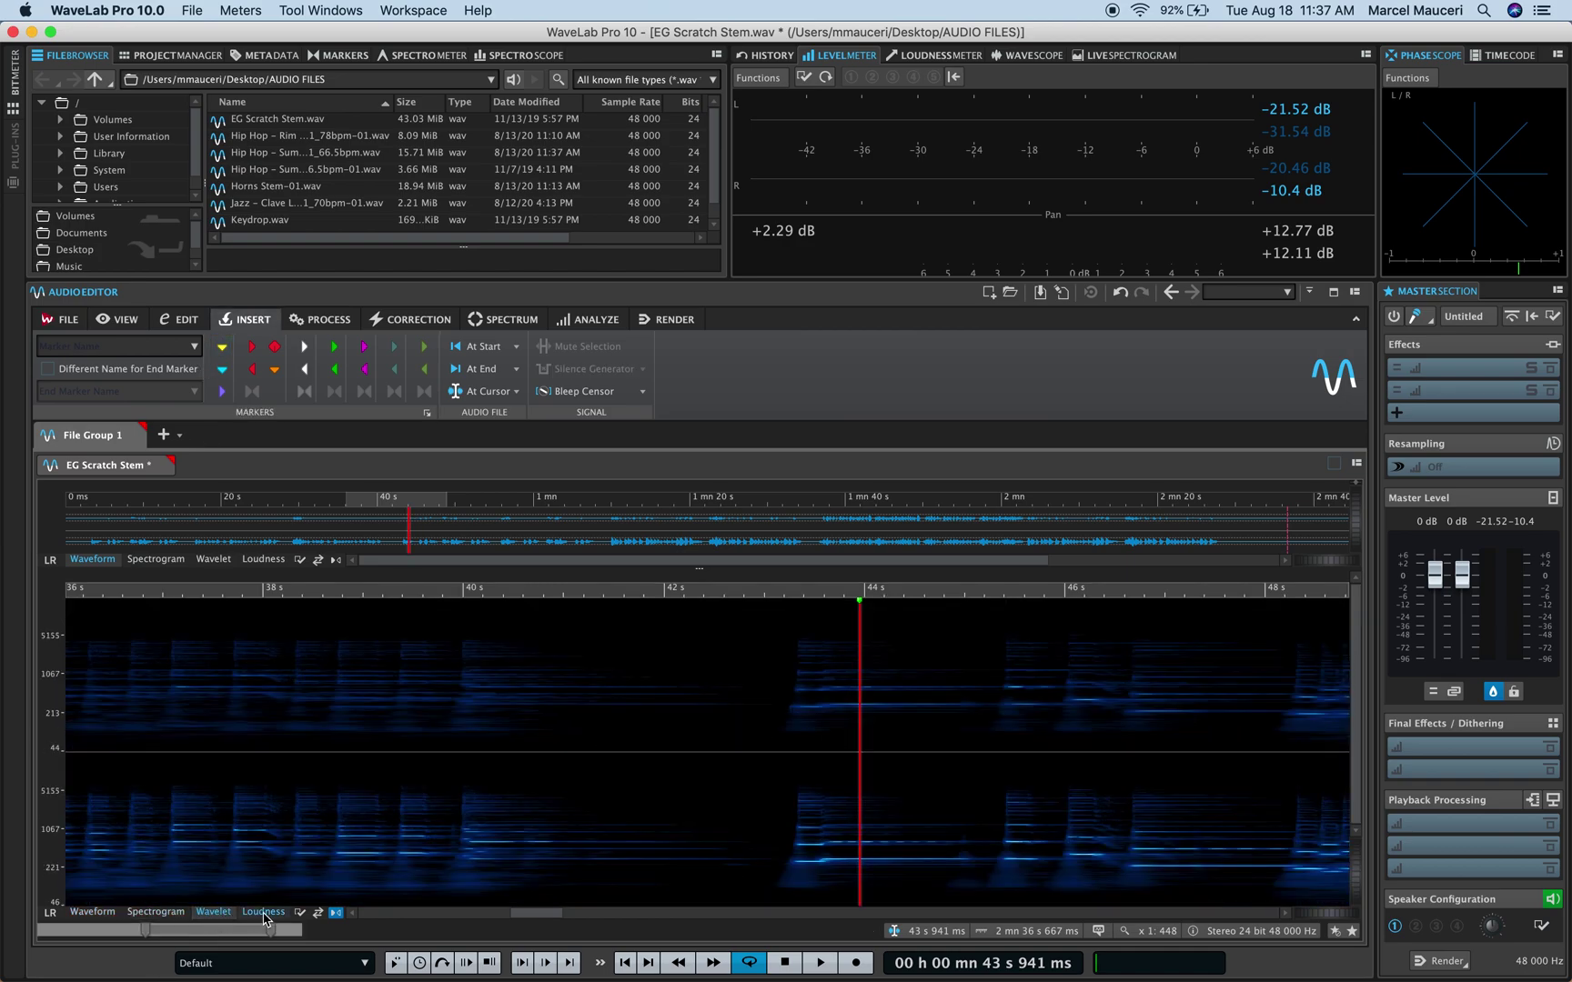
{"action": "left_click", "coordinate": [263, 913]}
{"action": "left_click", "coordinate": [98, 913]}
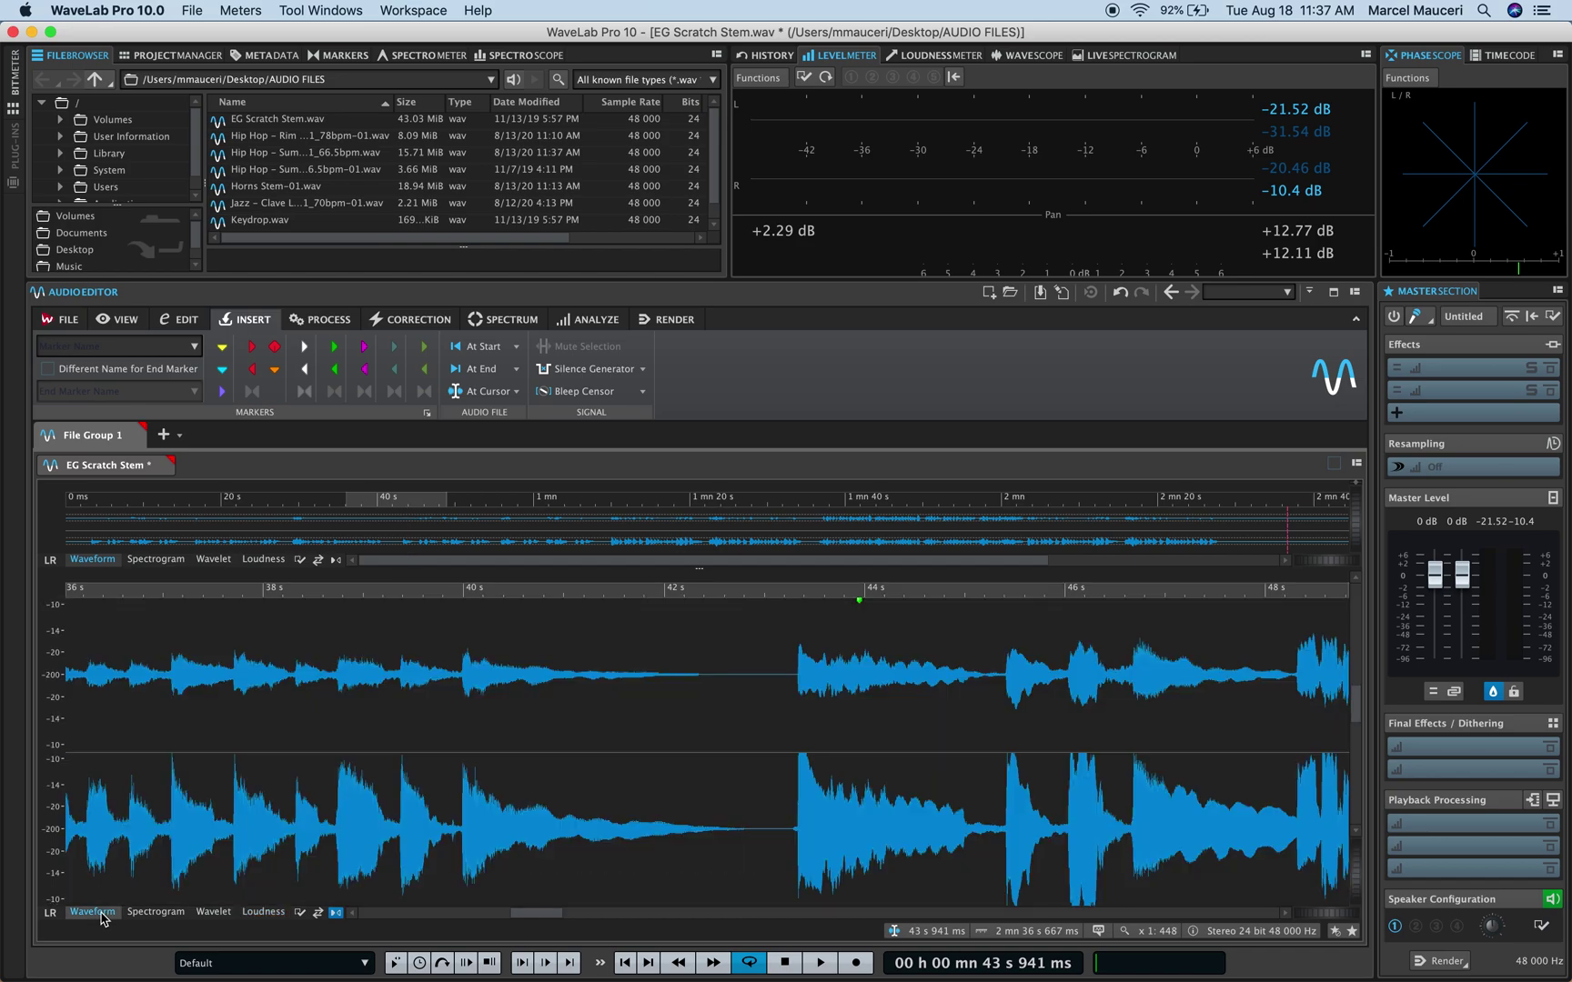
{"action": "left_click", "coordinate": [154, 912]}
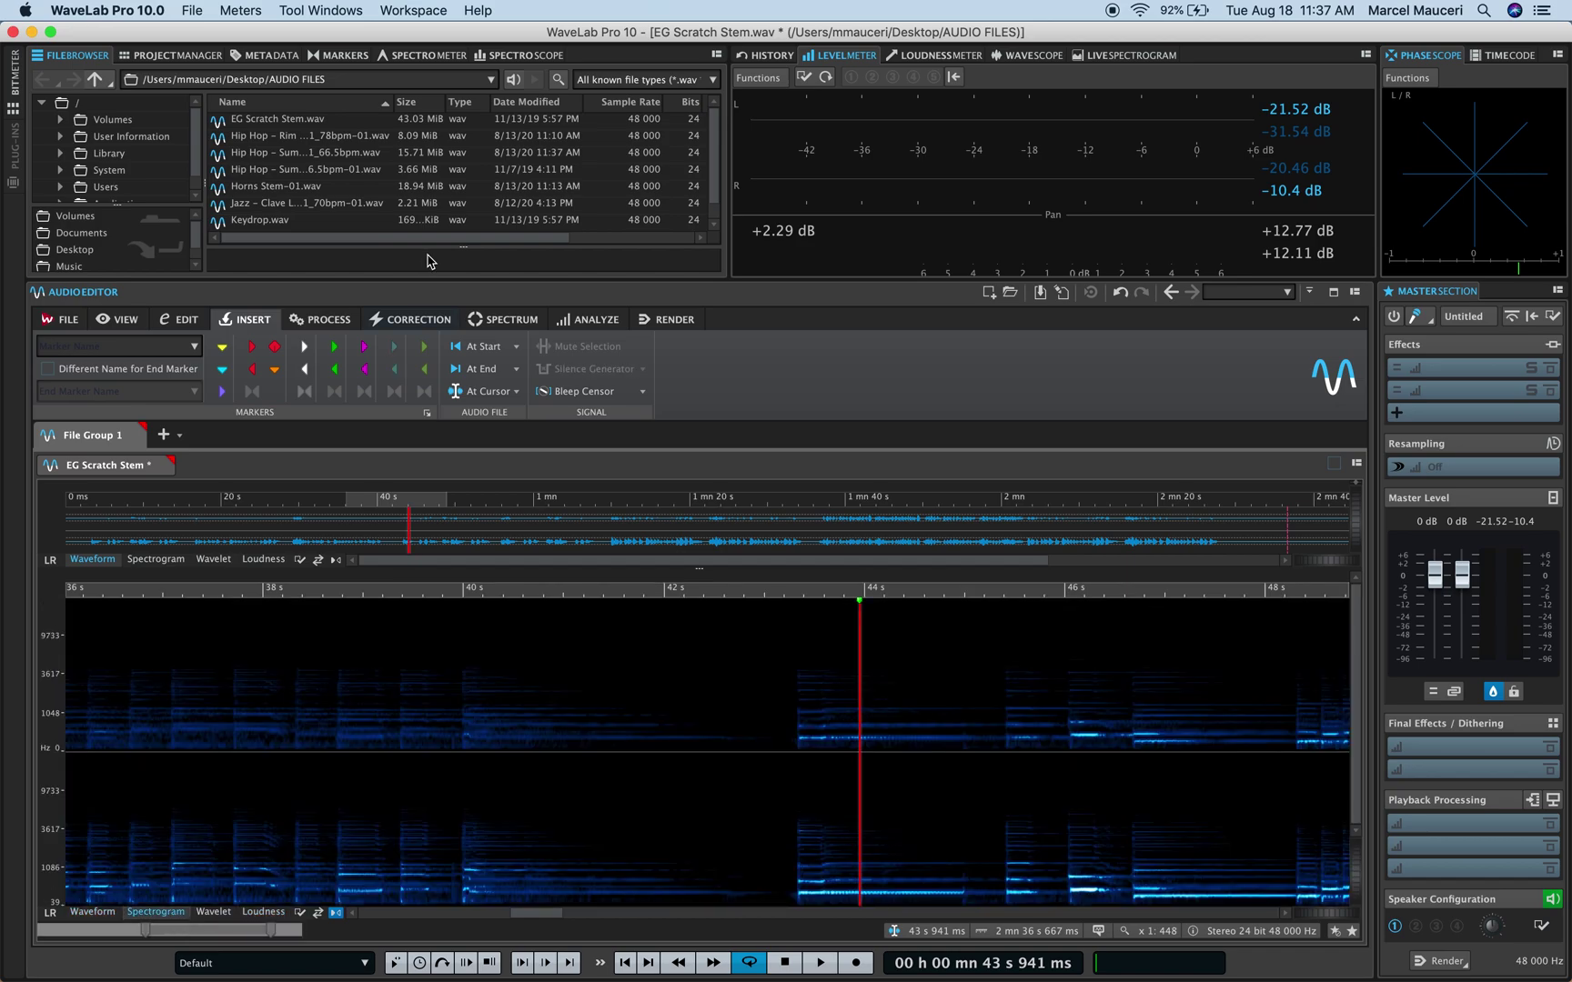
{"action": "left_click", "coordinate": [502, 320]}
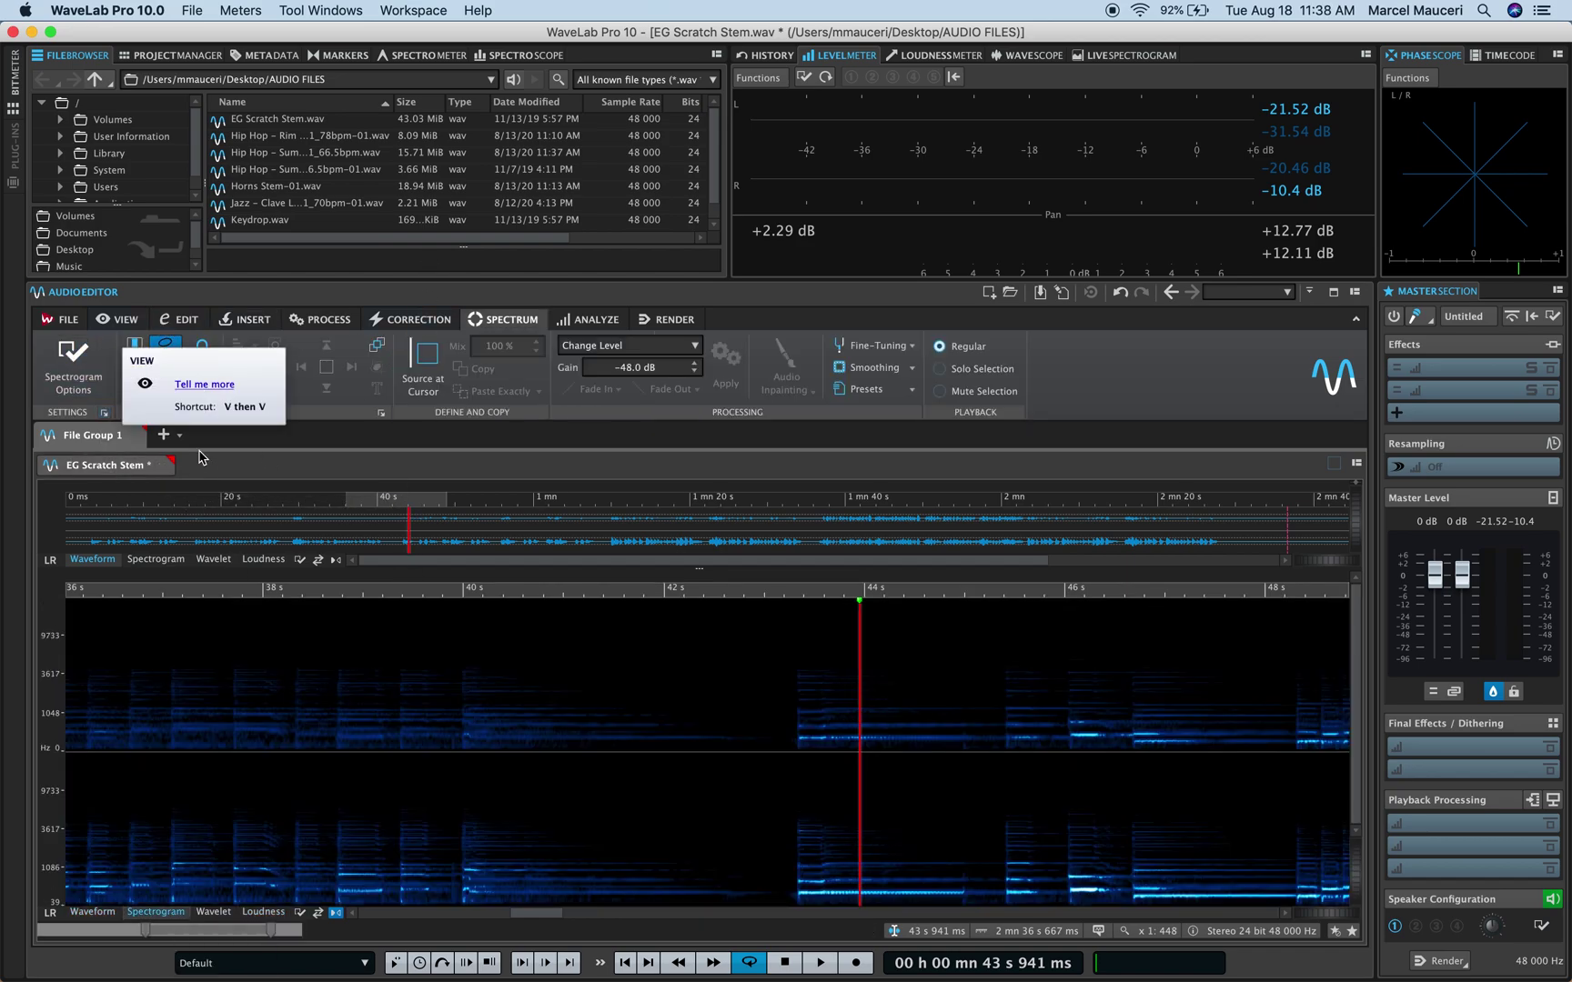
Select the audio from 37.5 s to 39.5 s and copy it to about 42 s.
{"action": "left_click", "coordinate": [141, 347]}
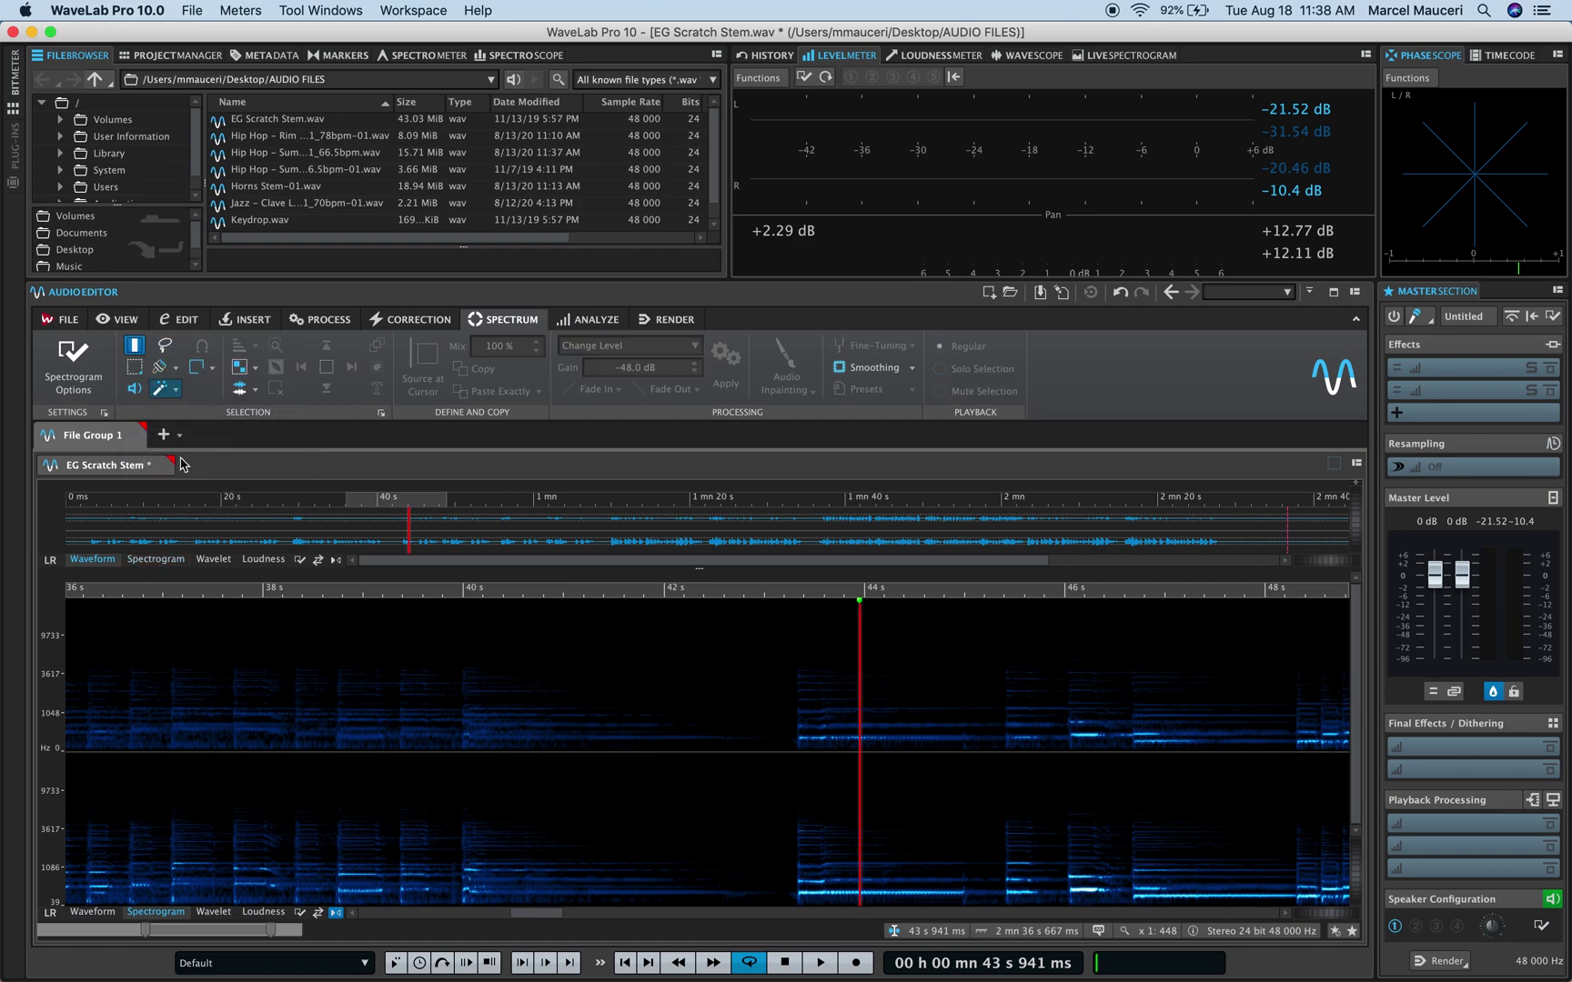
{"action": "left_click", "coordinate": [218, 713]}
{"action": "left_click_drag", "start_coordinate": [218, 713], "coordinate": [416, 721]}
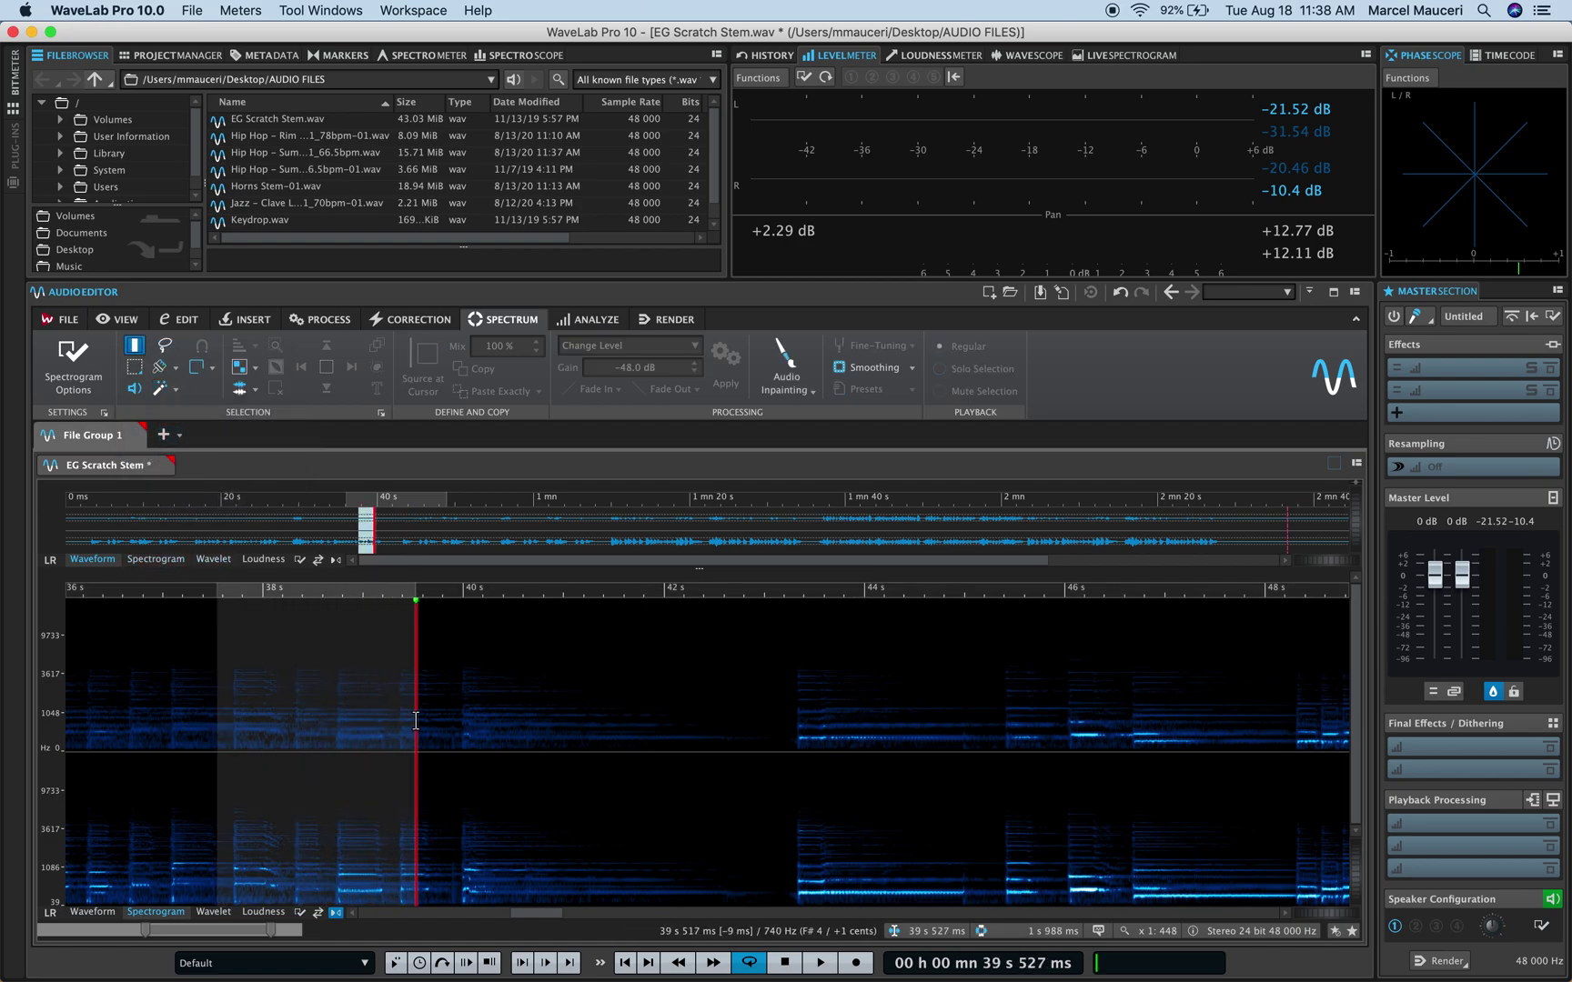
{"action": "left_click_drag", "start_coordinate": [320, 717], "coordinate": [661, 724]}
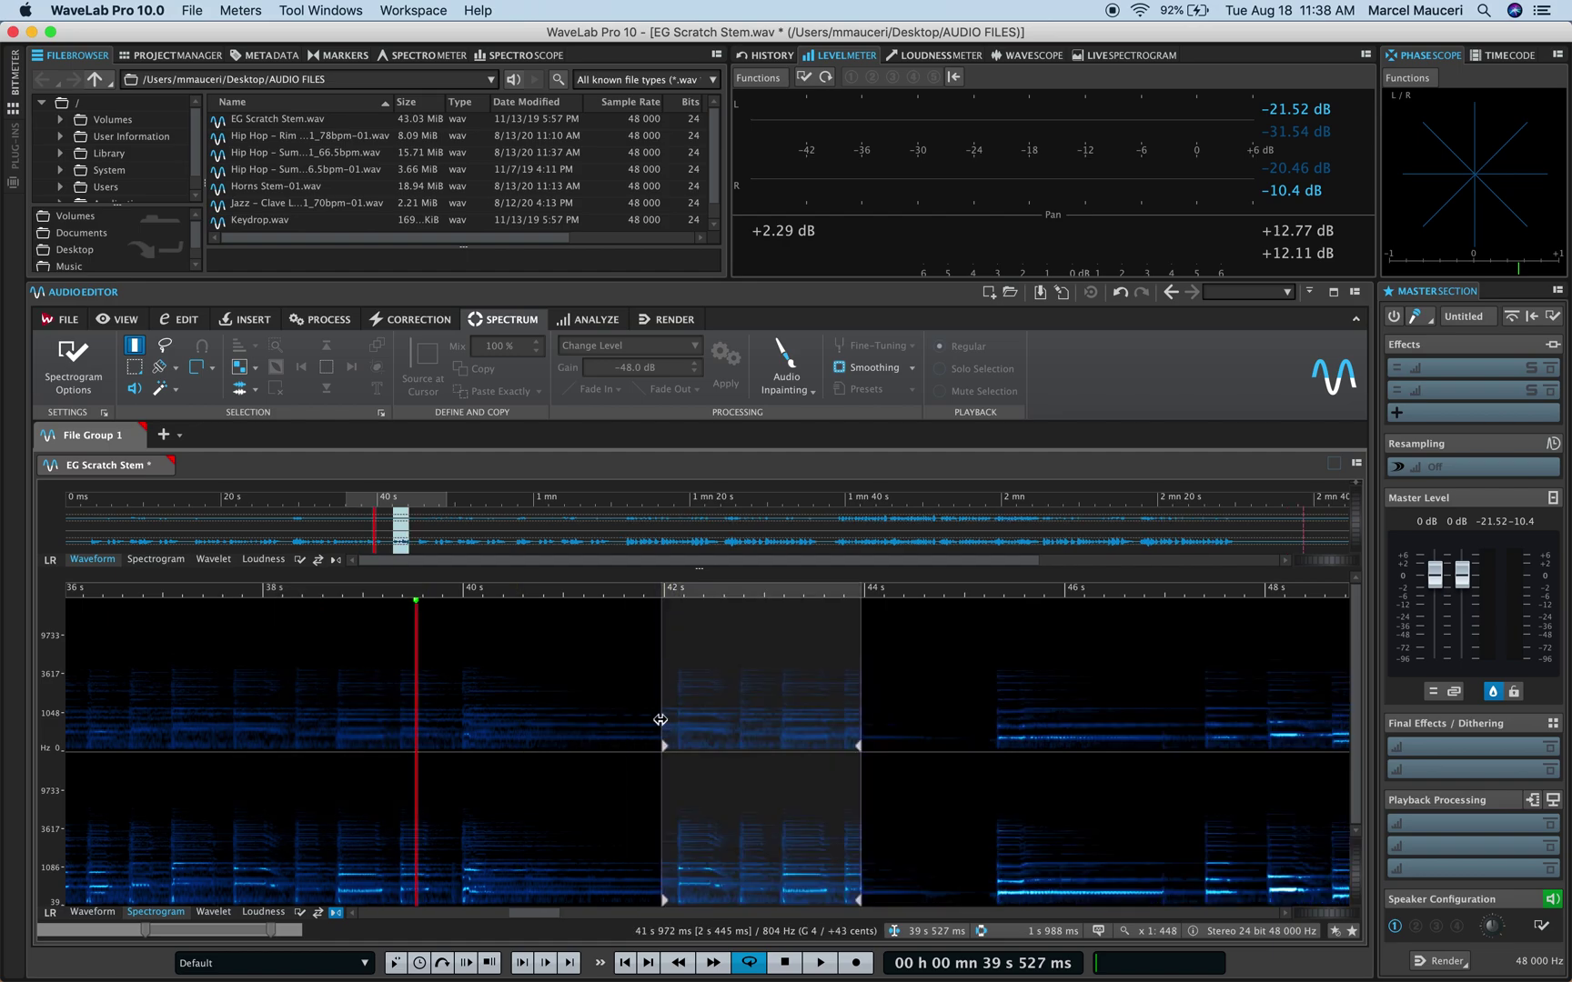
Undo the copy and lasso-select the sound between about 38 s and 40 s.
{"action": "key", "text": "super+z"}
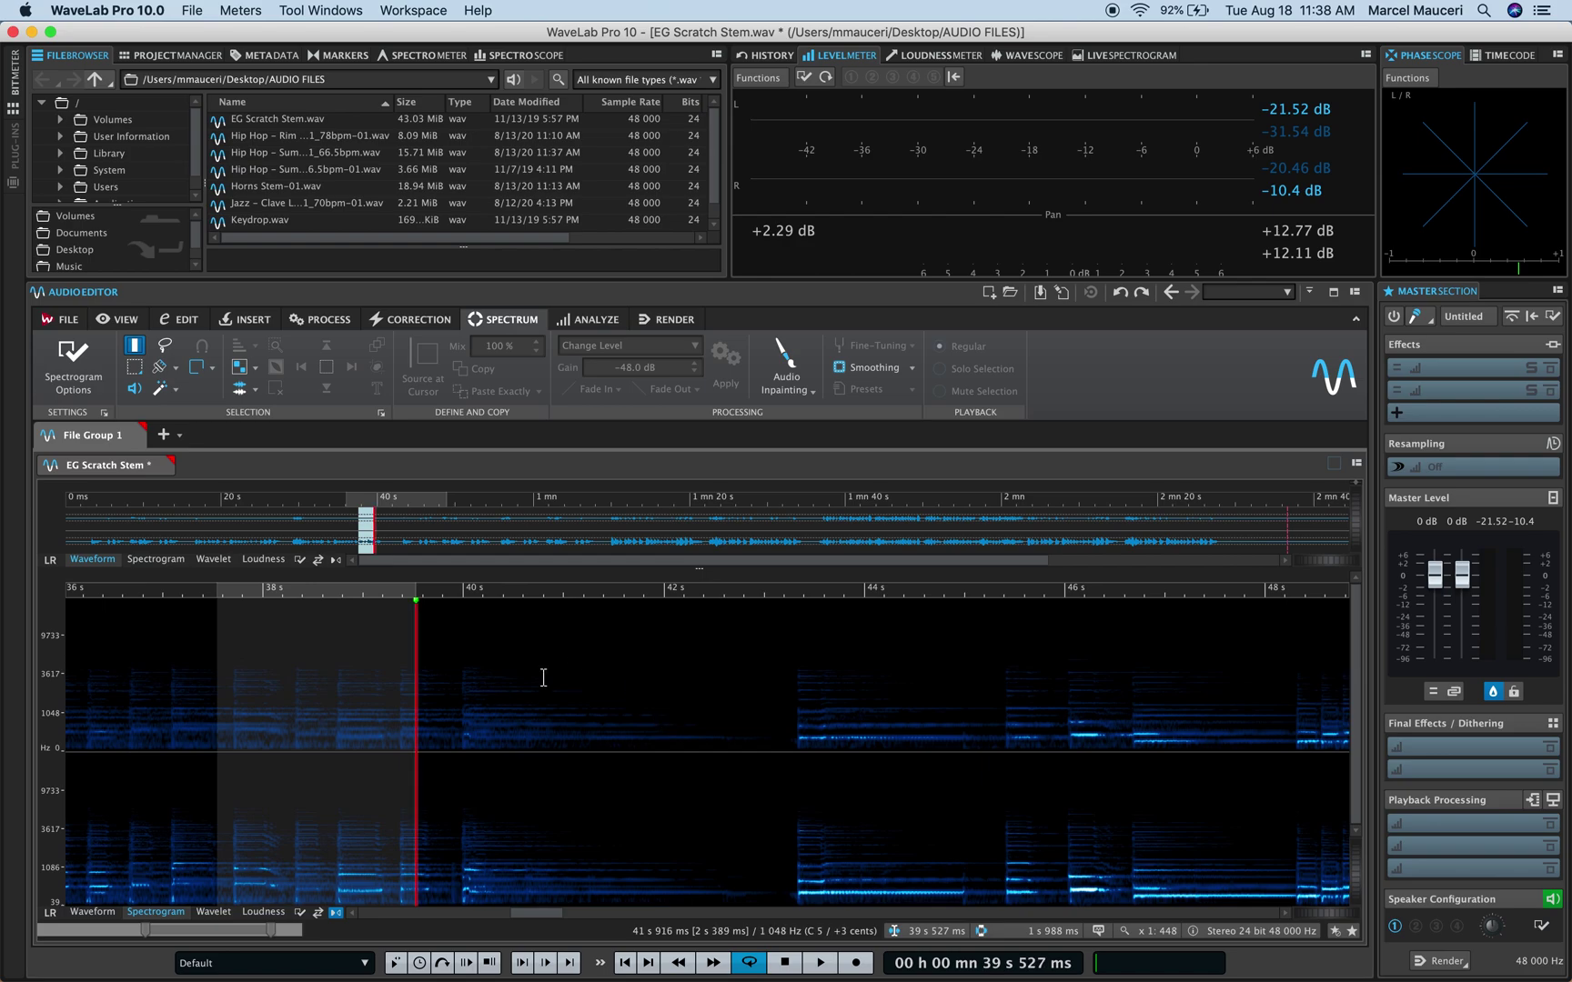
{"action": "left_click", "coordinate": [165, 345]}
{"action": "mouse_move", "coordinate": [293, 688]}
{"action": "left_mouse_down"}
{"action": "mouse_move", "coordinate": [218, 695]}
{"action": "mouse_move", "coordinate": [236, 723]}
{"action": "mouse_move", "coordinate": [498, 734]}
{"action": "mouse_move", "coordinate": [545, 720]}
{"action": "mouse_move", "coordinate": [471, 695]}
{"action": "mouse_move", "coordinate": [401, 706]}
{"action": "mouse_move", "coordinate": [296, 688]}
{"action": "mouse_move", "coordinate": [365, 681]}
{"action": "mouse_move", "coordinate": [369, 653]}
{"action": "mouse_move", "coordinate": [405, 677]}
{"action": "mouse_move", "coordinate": [369, 694]}
{"action": "mouse_move", "coordinate": [367, 616]}
{"action": "mouse_move", "coordinate": [364, 707]}
{"action": "left_mouse_up"}
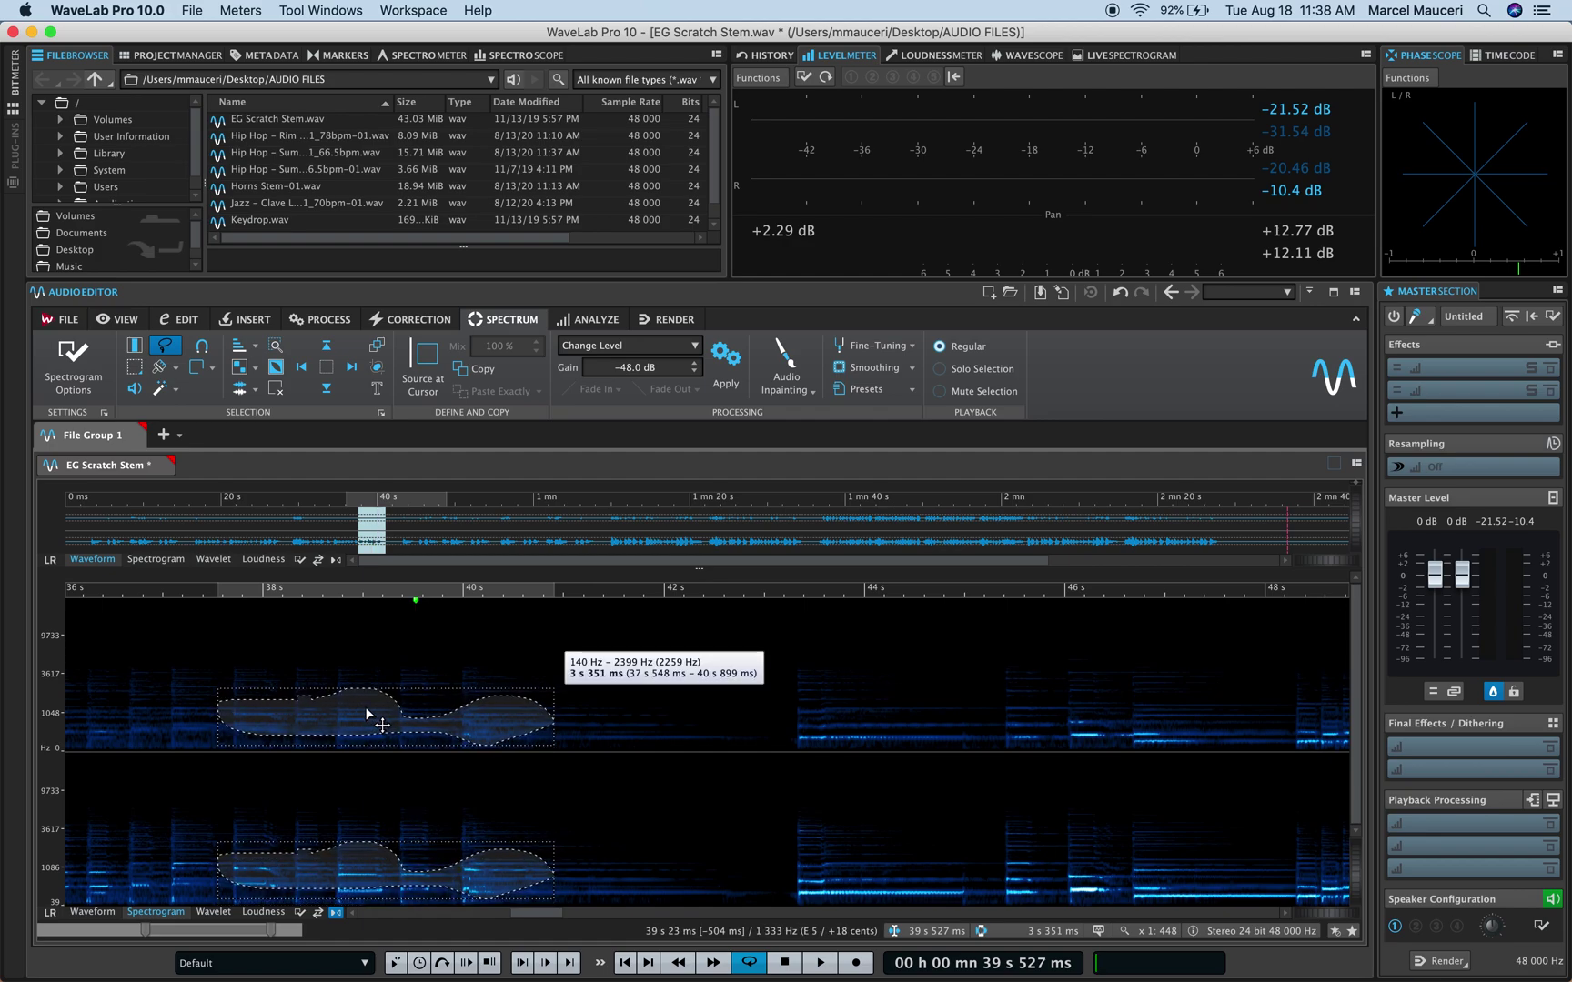
Play the lasso selection soloed, then play the audio with it muted.
{"action": "right_click", "coordinate": [365, 708]}
{"action": "left_click", "coordinate": [396, 718]}
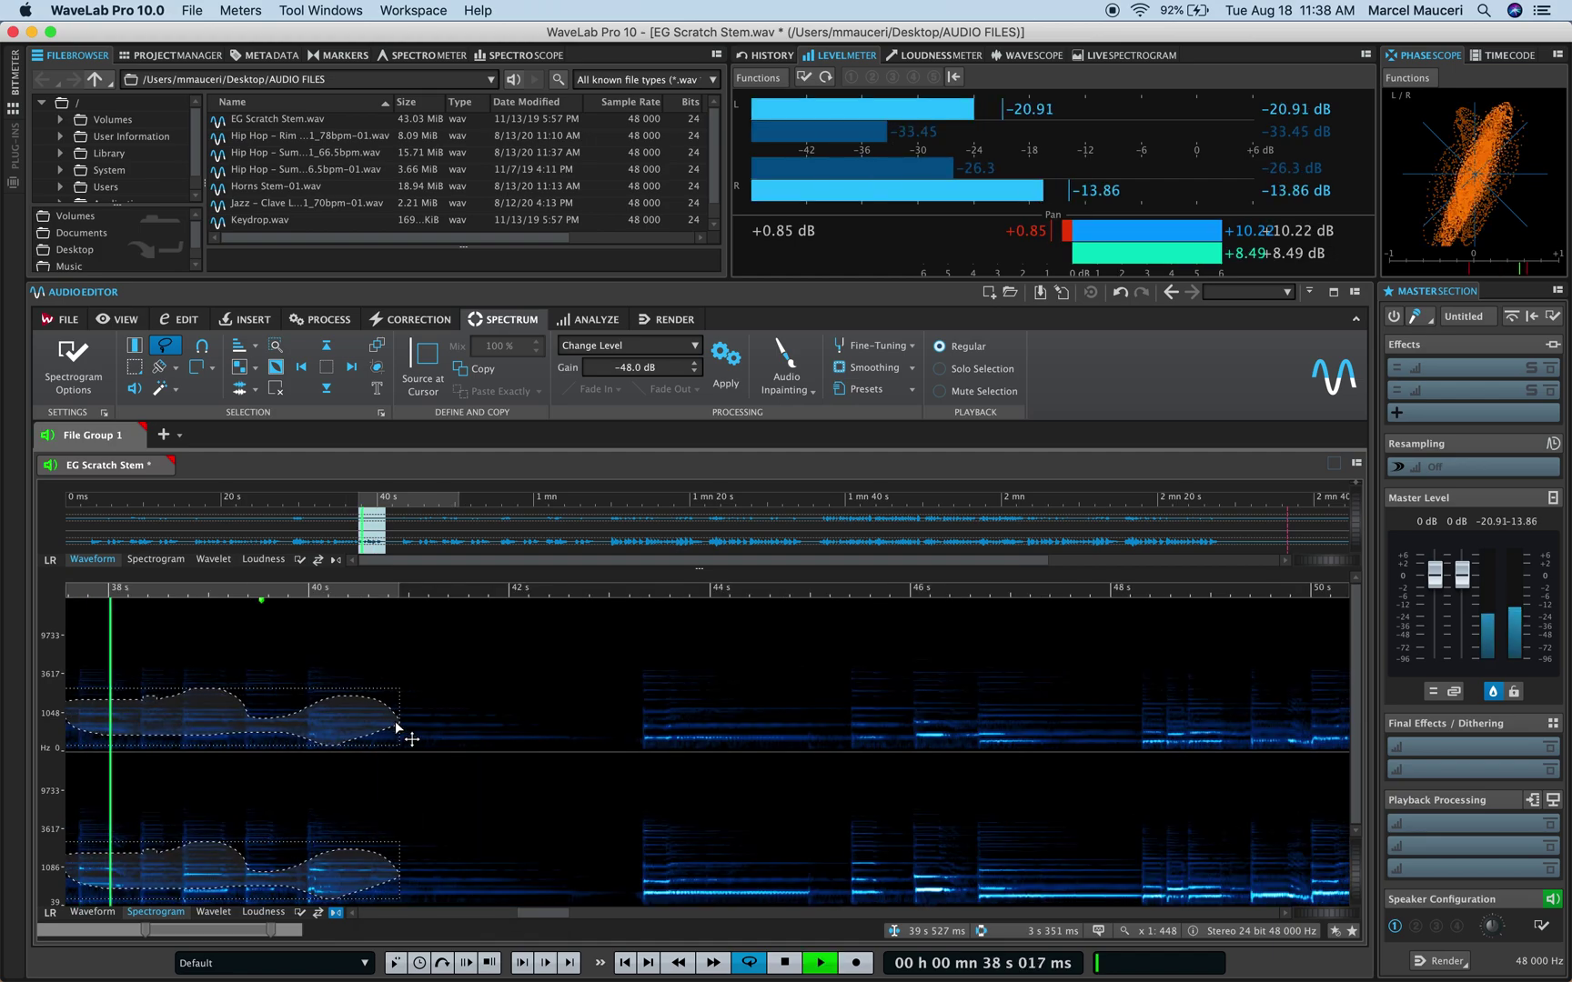
{"action": "right_click", "coordinate": [321, 718]}
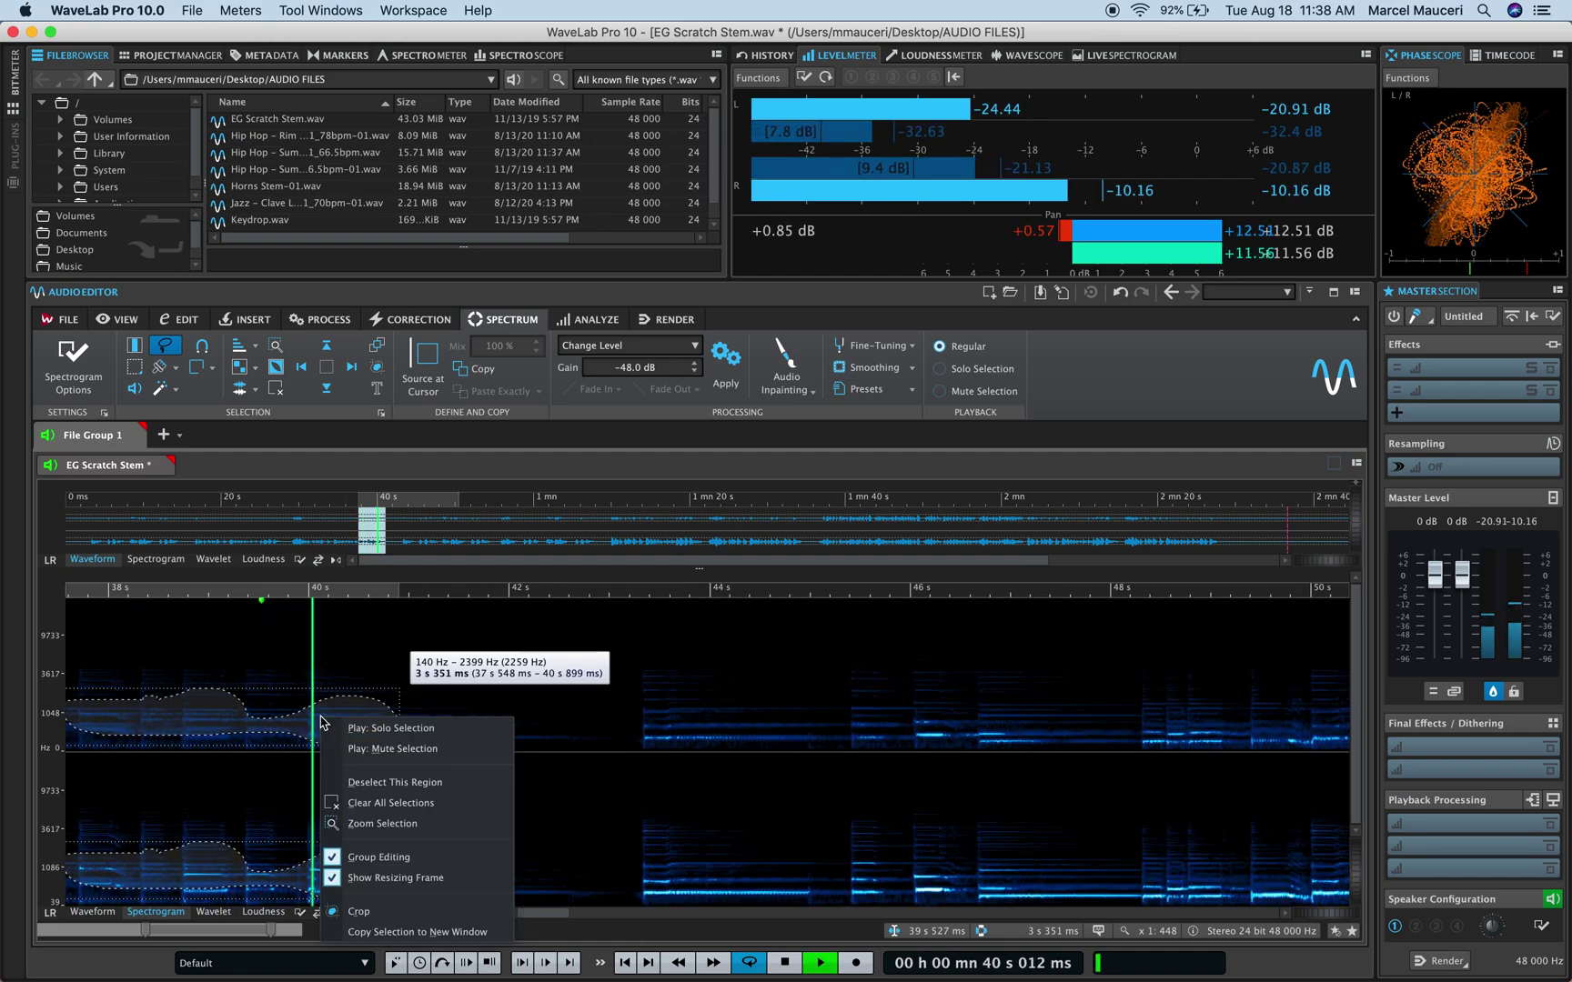
{"action": "left_click", "coordinate": [339, 754]}
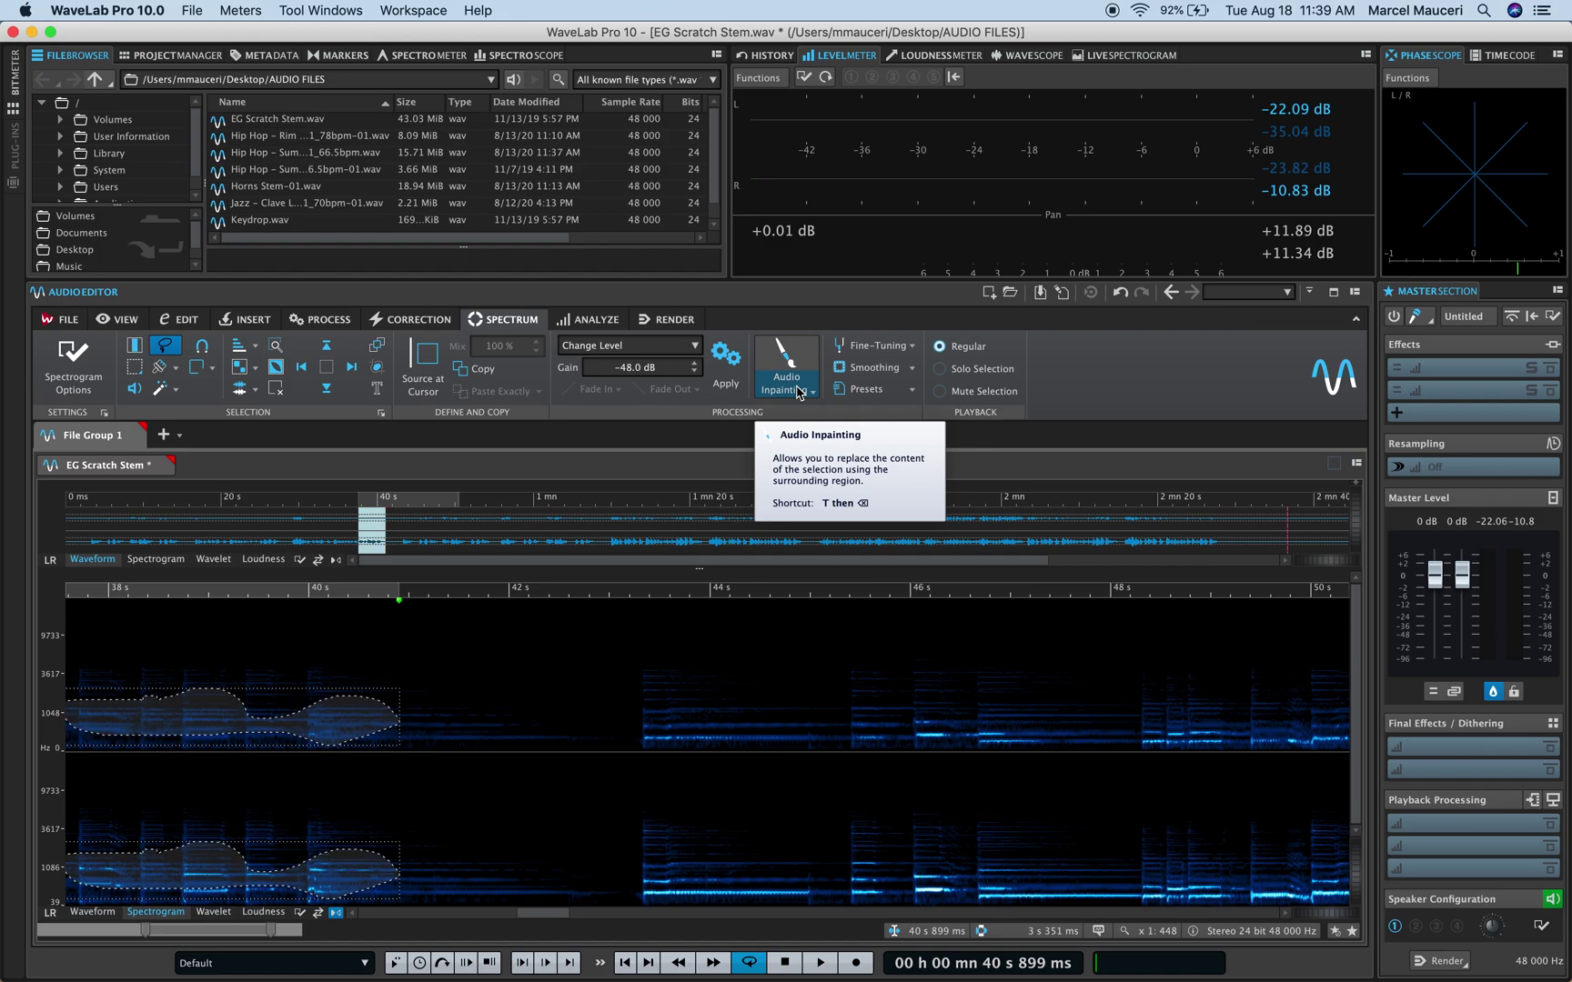
Magic-wand select the 39–41 s sound, audition it soloed and muted, then show Analyze tools.
{"action": "left_click", "coordinate": [164, 389]}
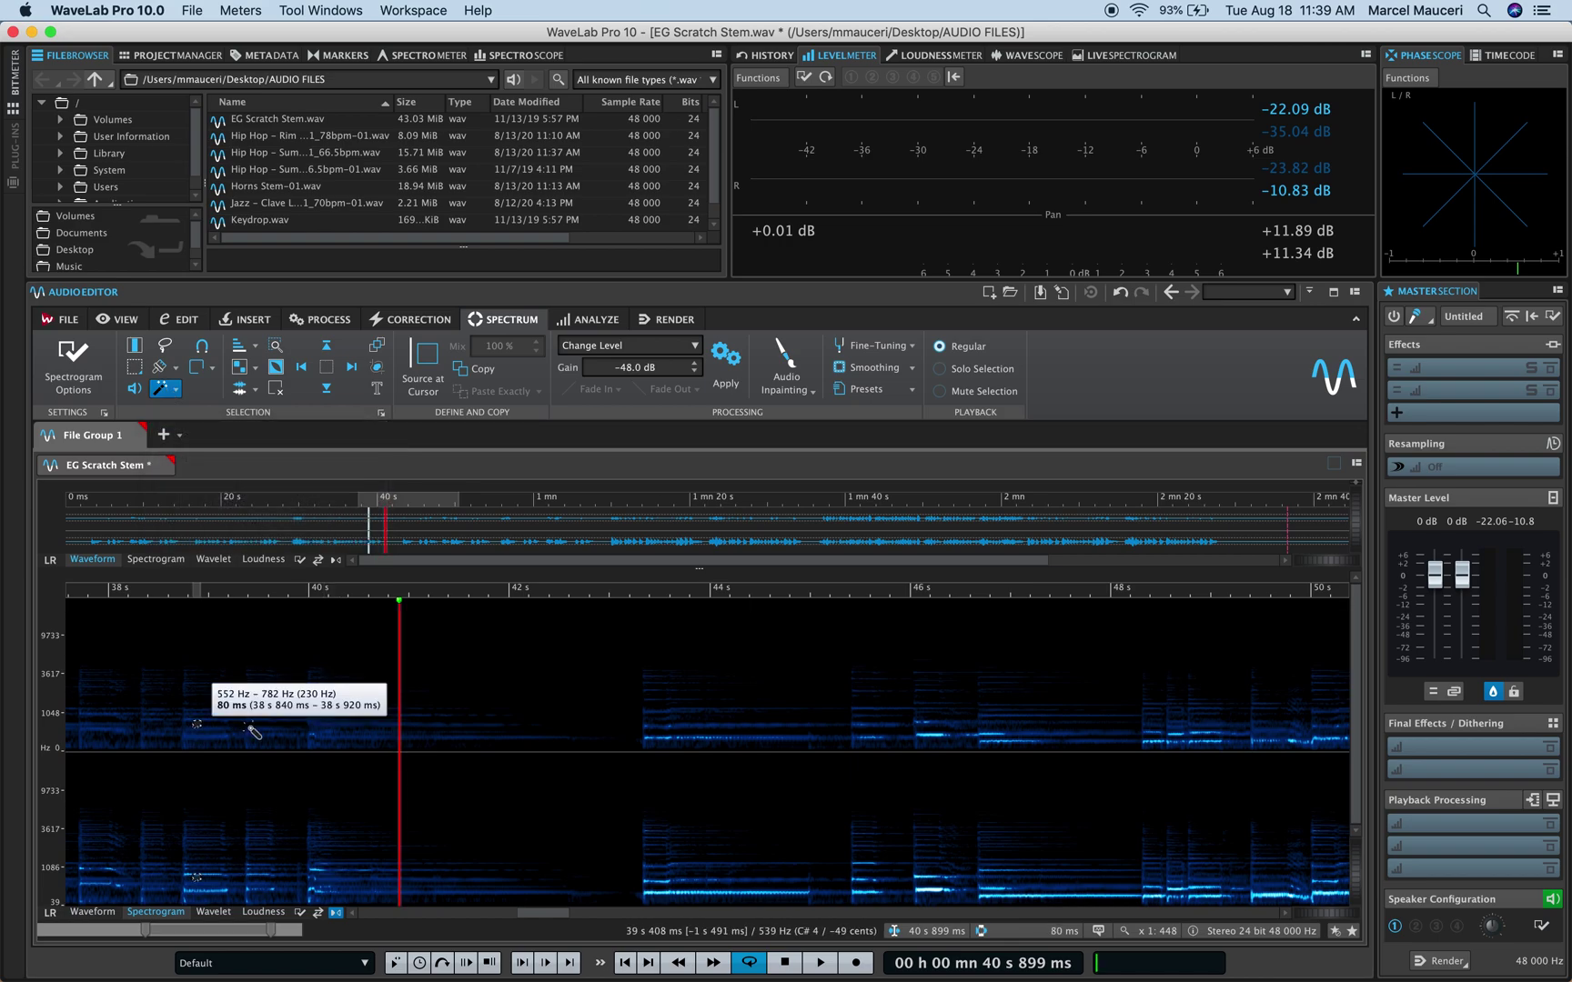
{"action": "left_click", "coordinate": [320, 728]}
{"action": "key", "text": "space"}
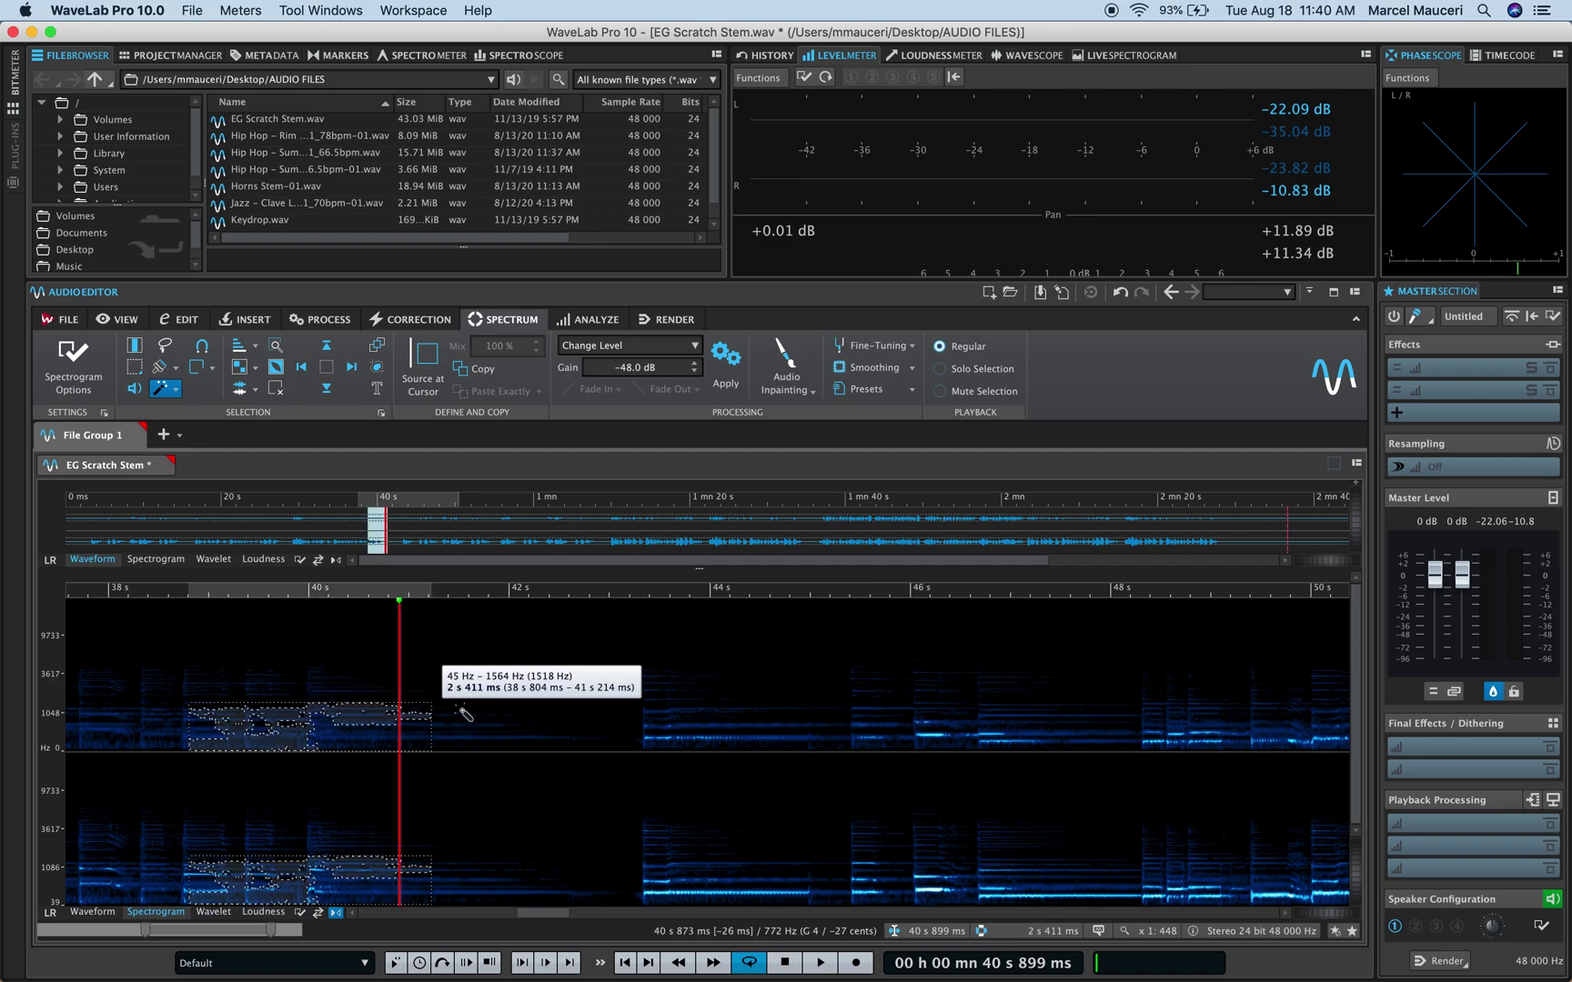
{"action": "right_click", "coordinate": [292, 733]}
{"action": "left_click", "coordinate": [323, 743]}
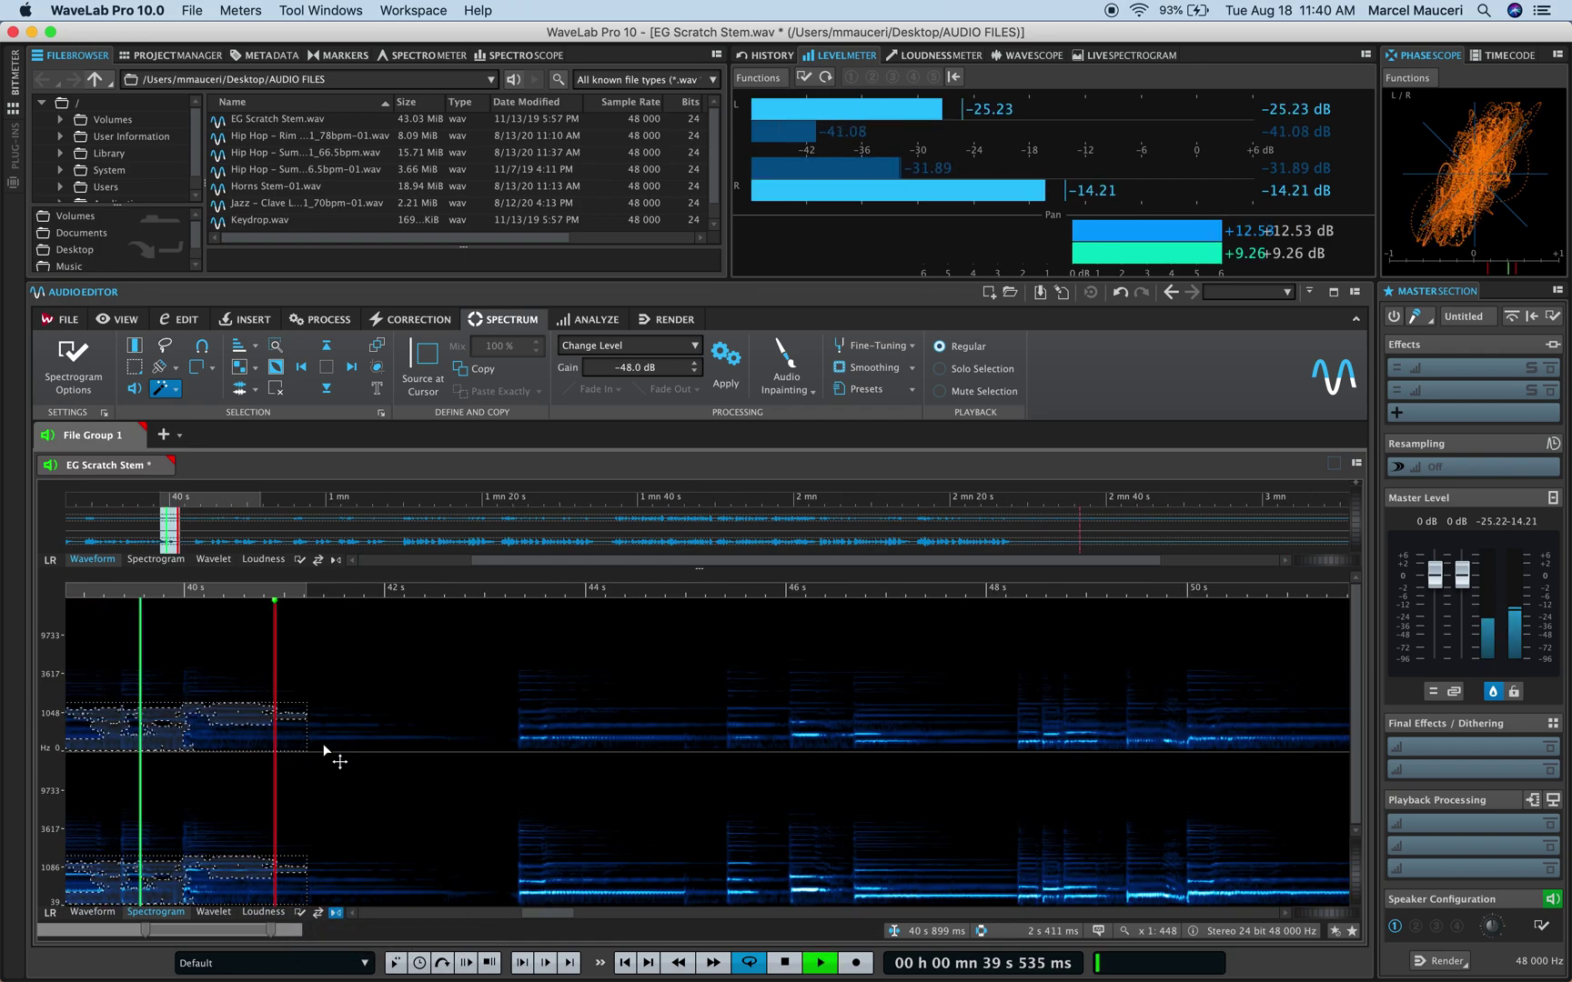
{"action": "right_click", "coordinate": [270, 746]}
{"action": "left_click", "coordinate": [270, 747]}
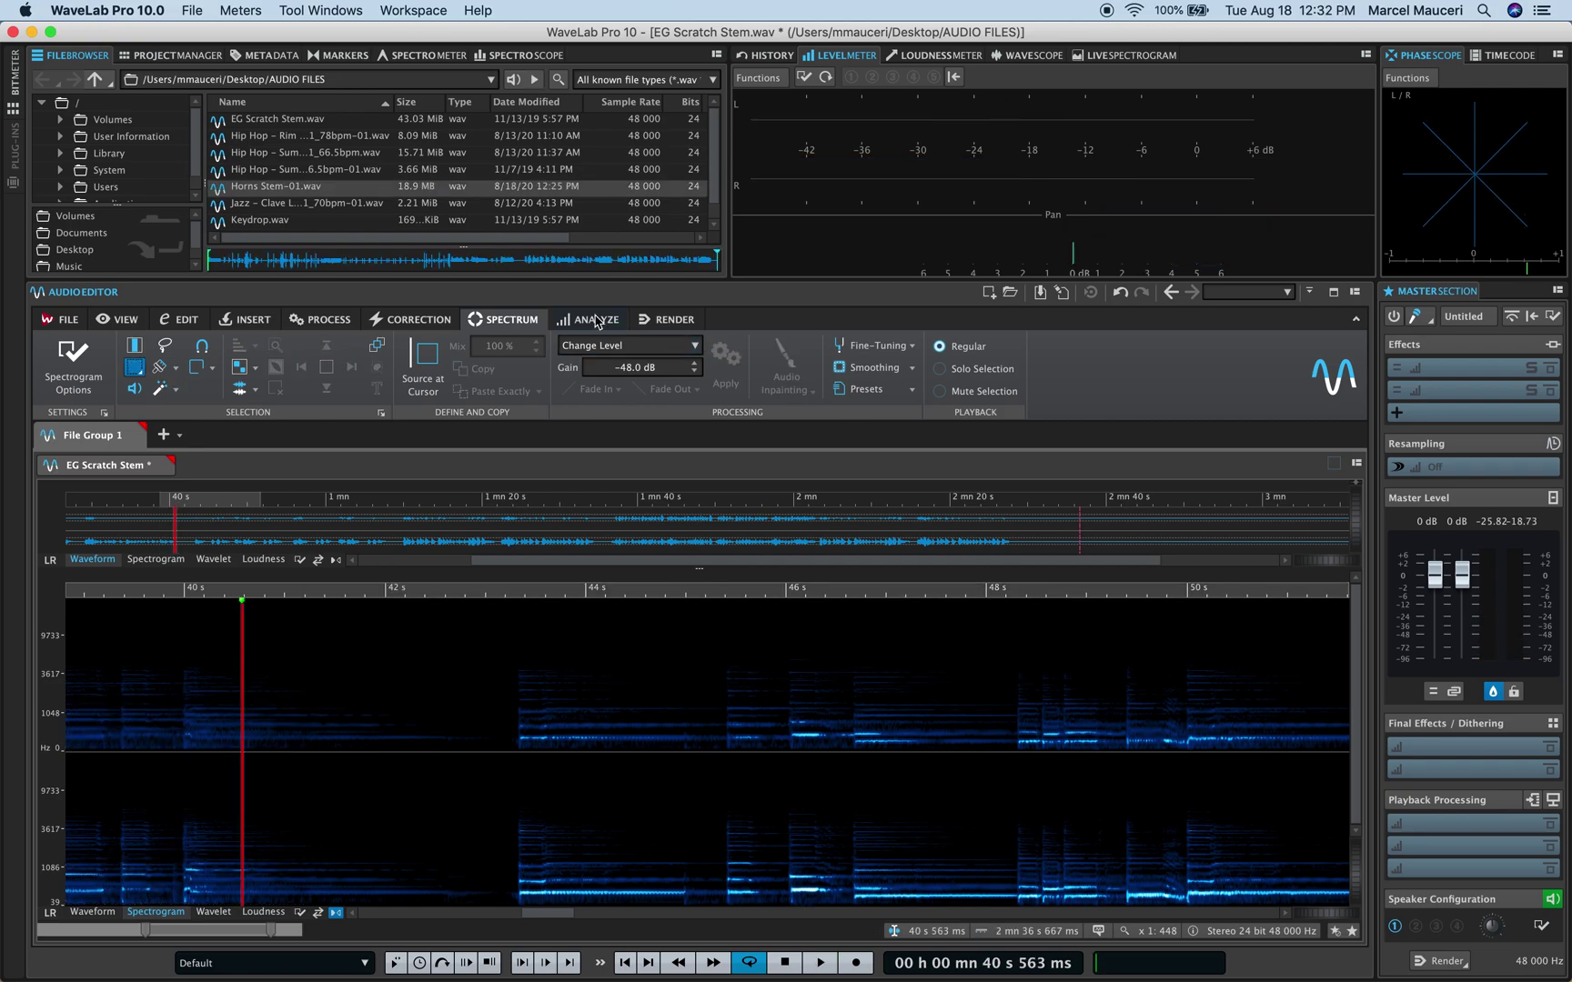
{"action": "left_click", "coordinate": [596, 321]}
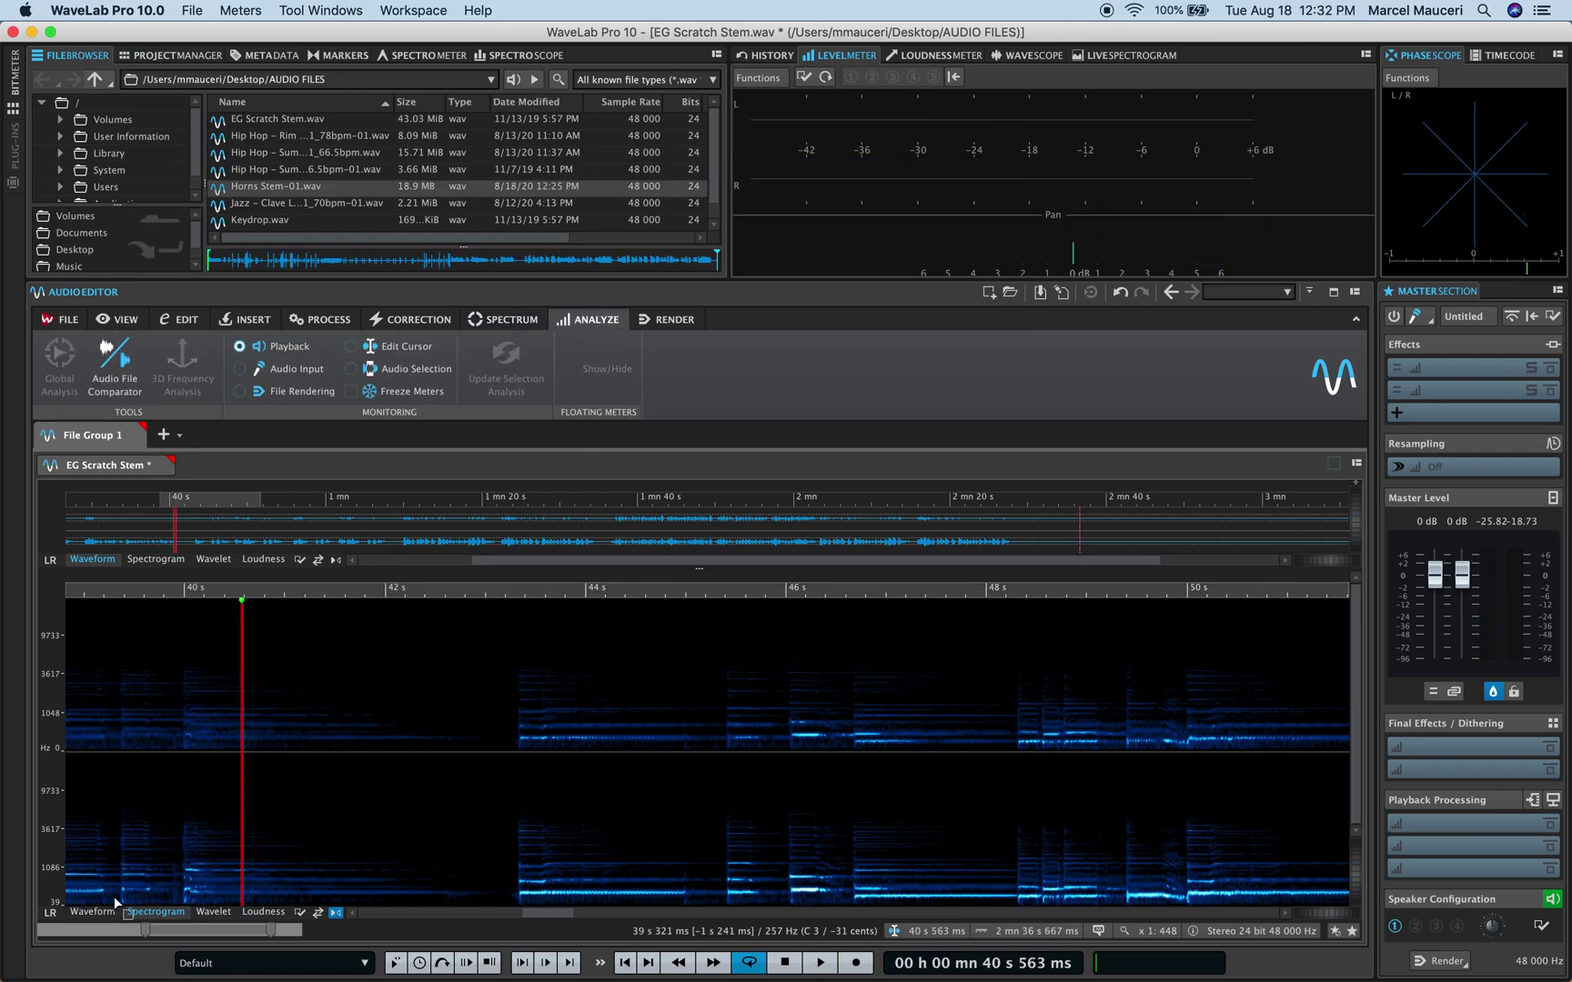
Switch to the waveform and run Global Analysis, checking the Peaks and Loudness results.
{"action": "left_click", "coordinate": [92, 912]}
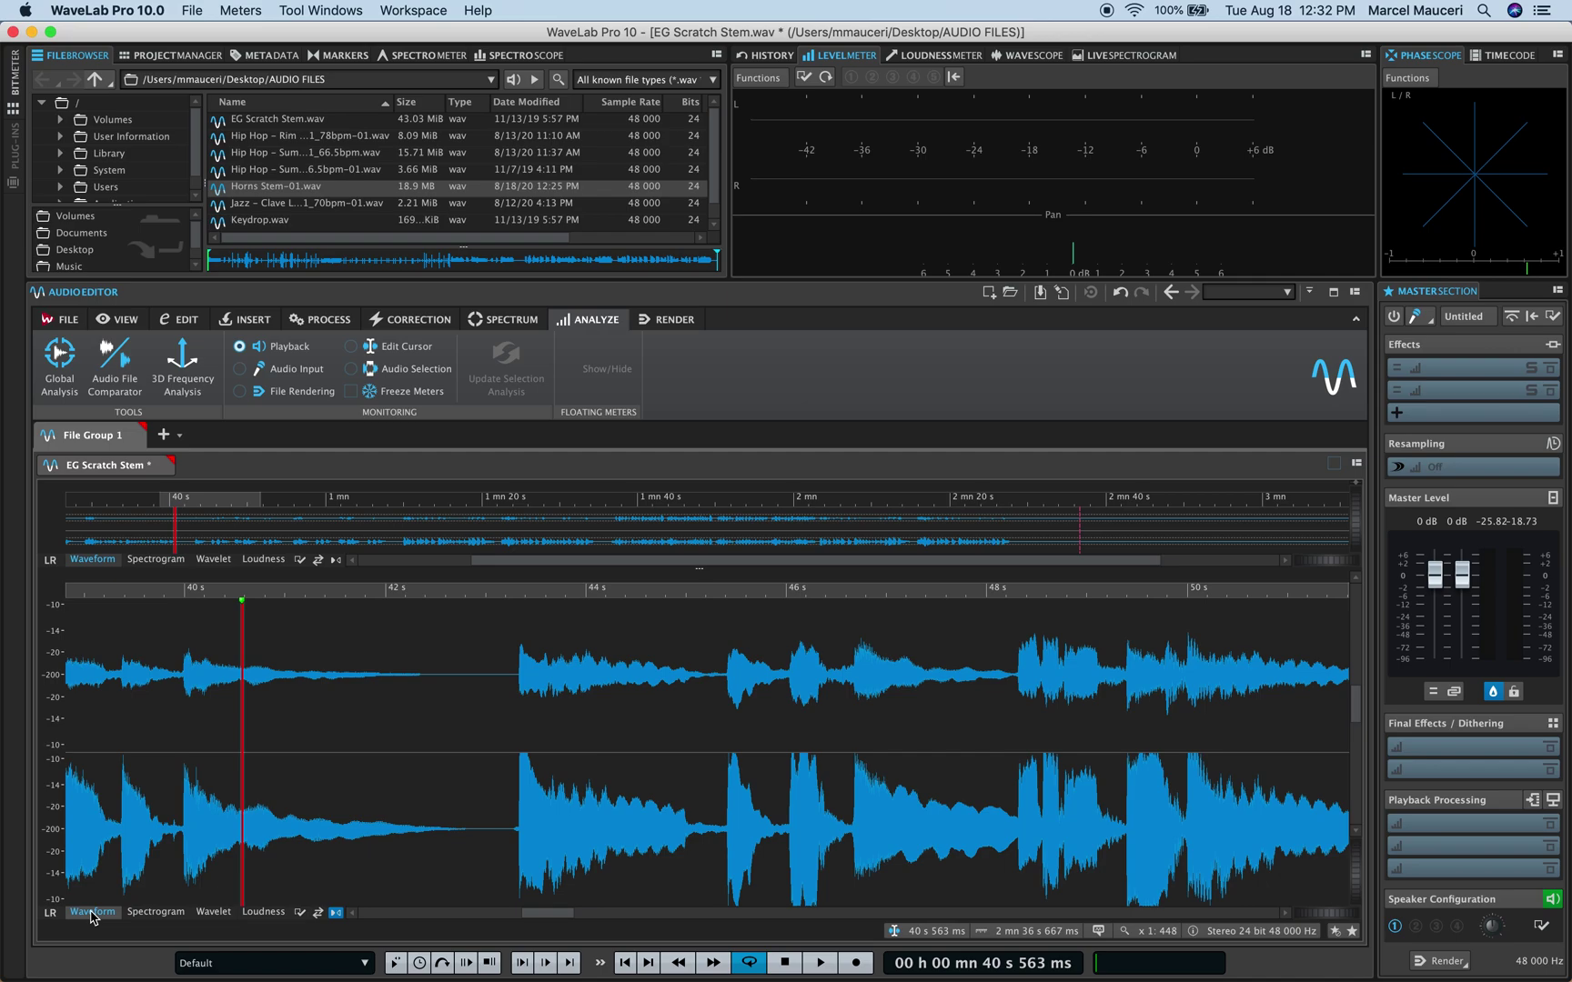
{"action": "left_click", "coordinate": [59, 364]}
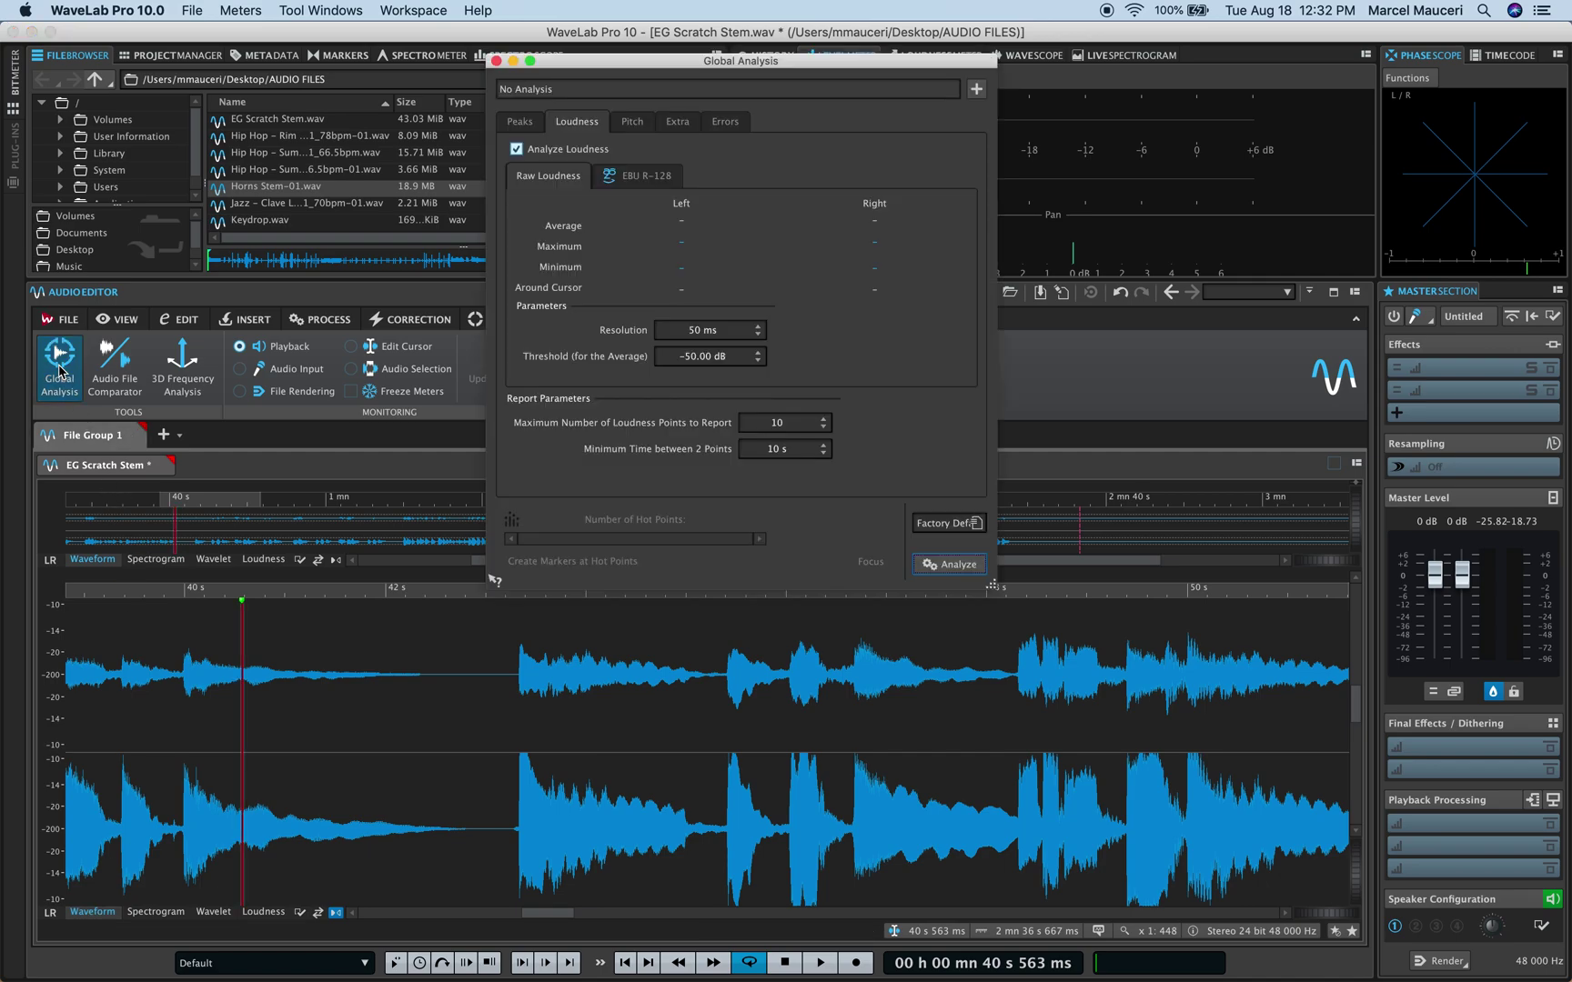
{"action": "key", "text": "Return"}
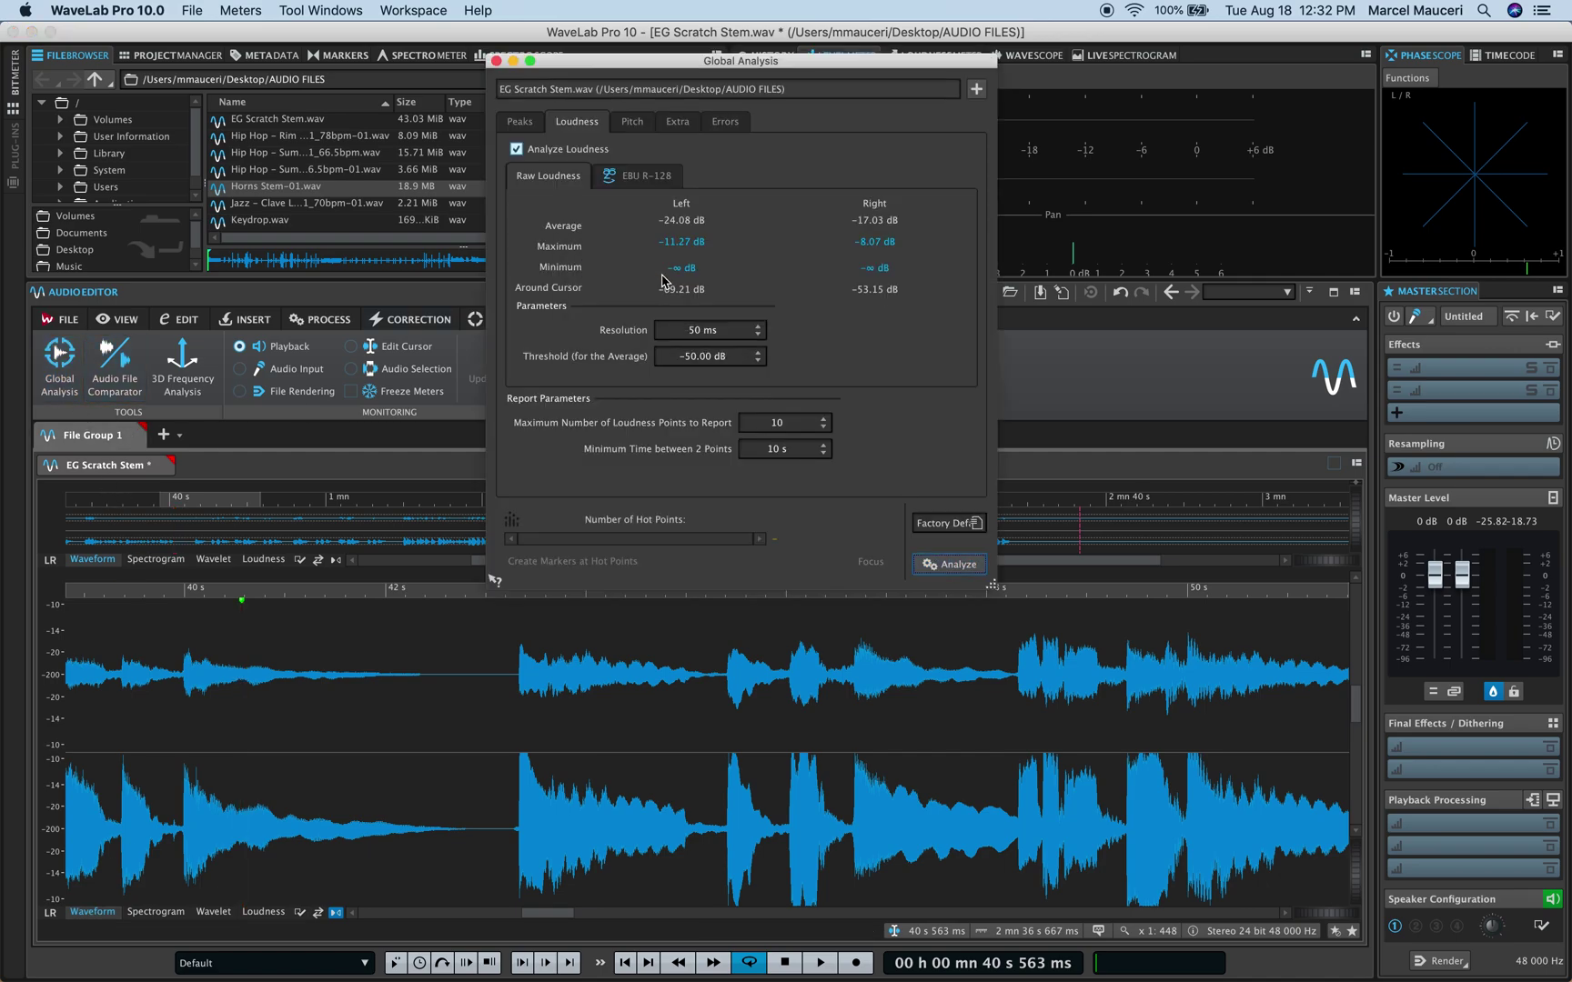
{"action": "left_click", "coordinate": [522, 127]}
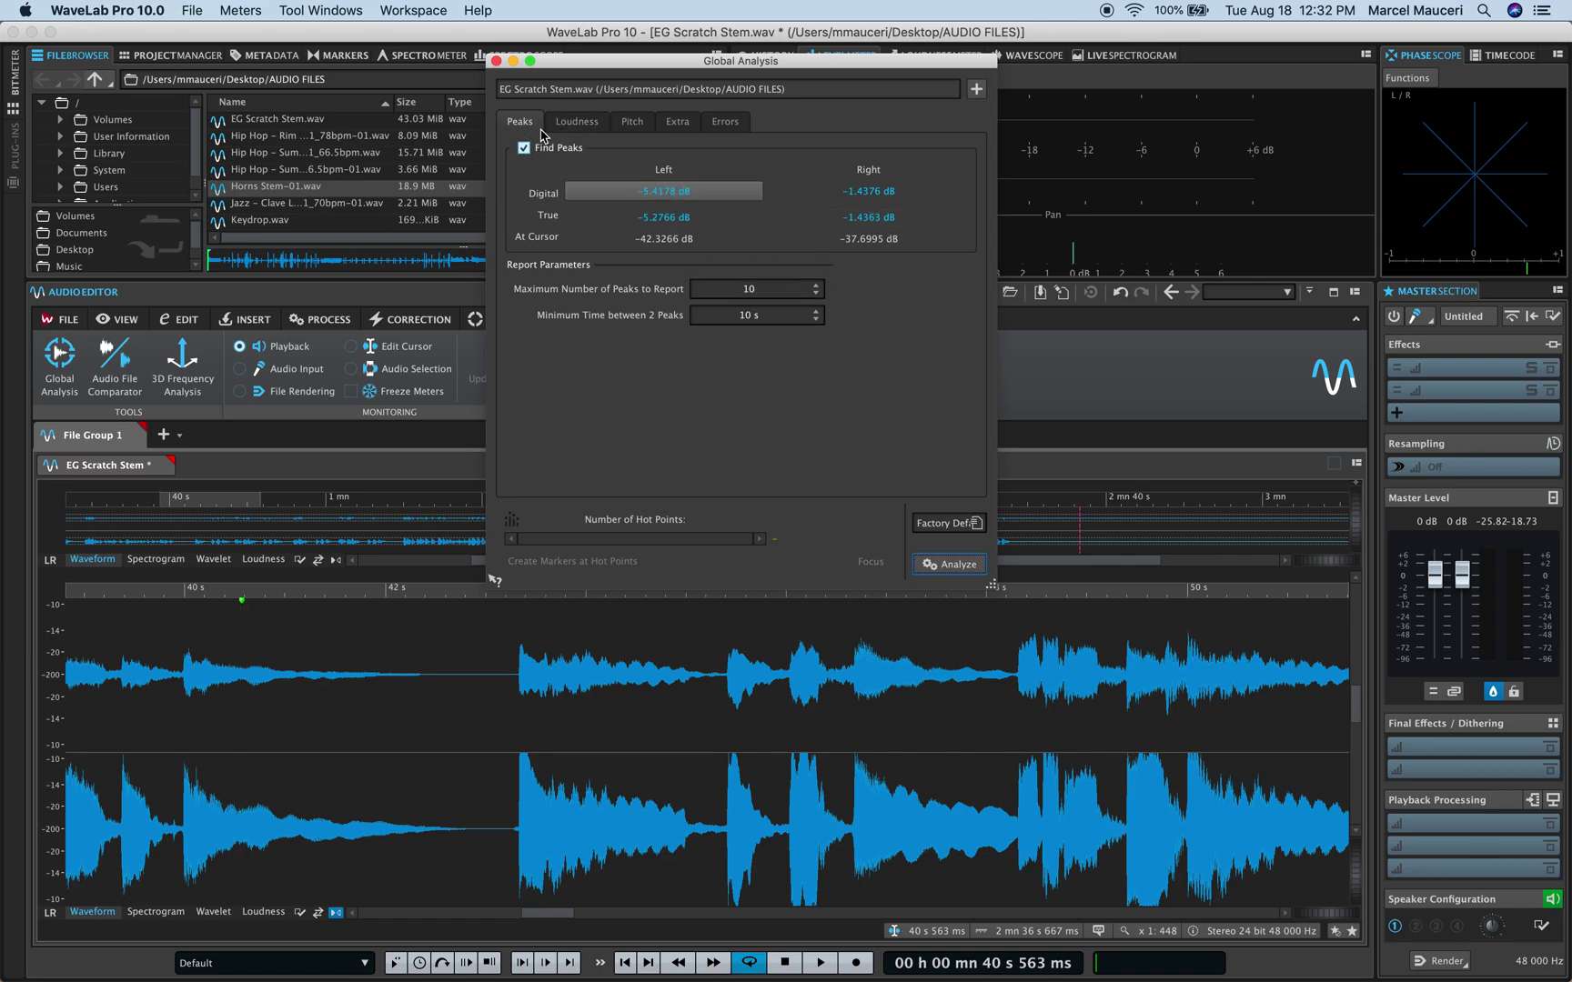
{"action": "left_click", "coordinate": [573, 125]}
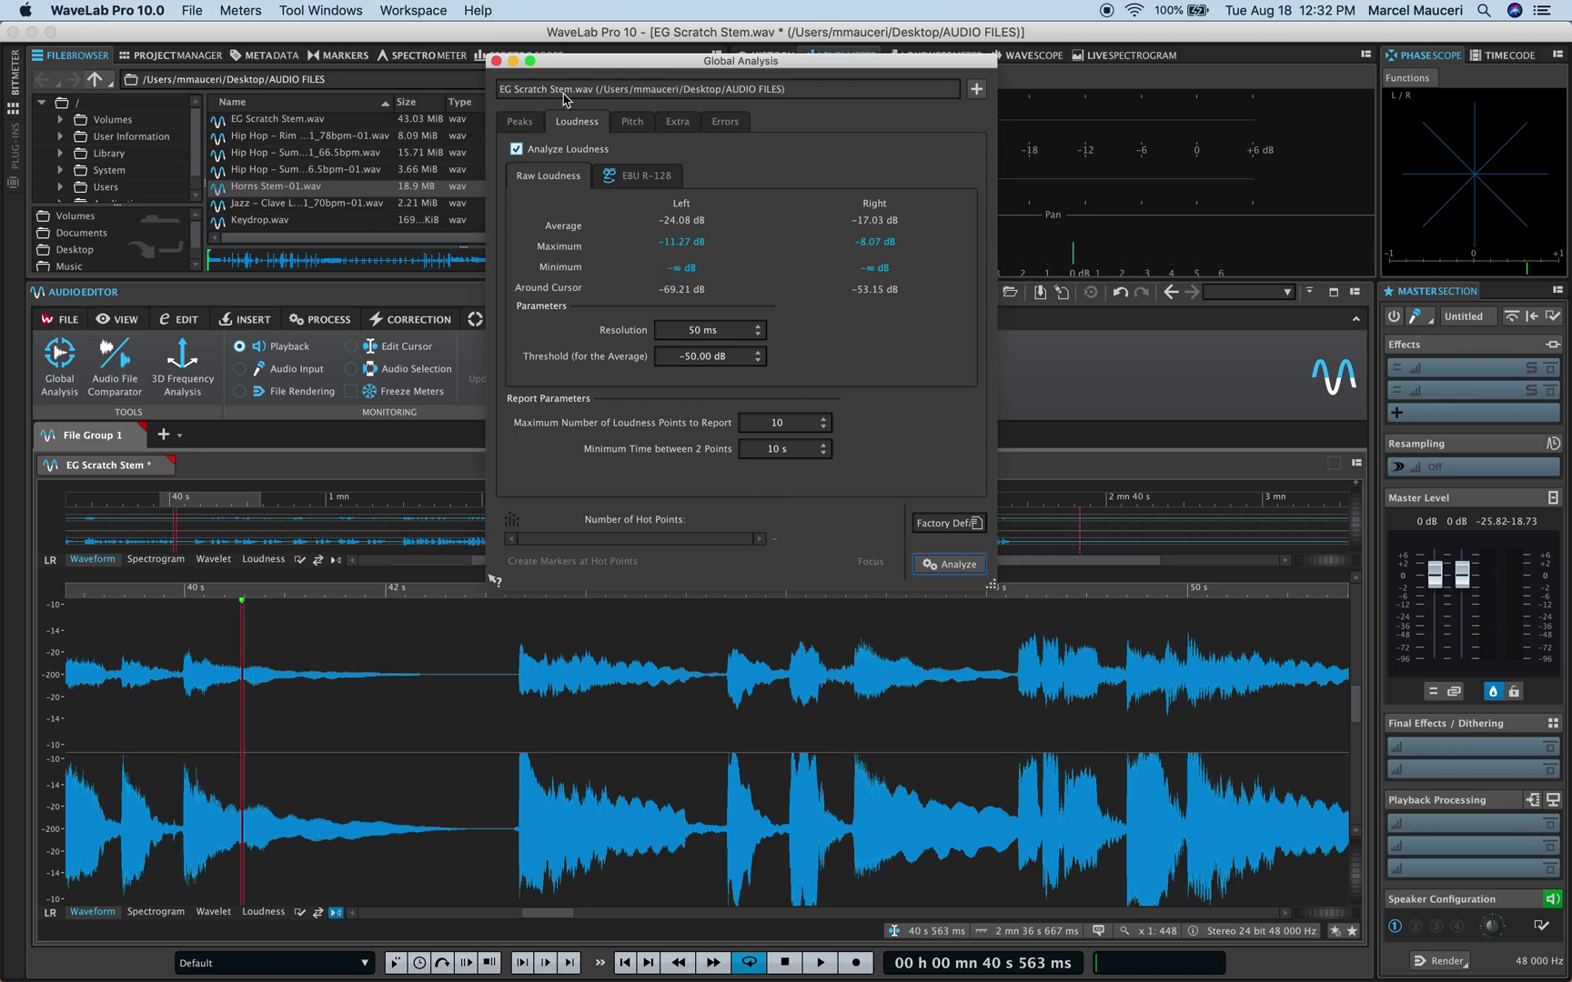
{"action": "key", "text": "Escape"}
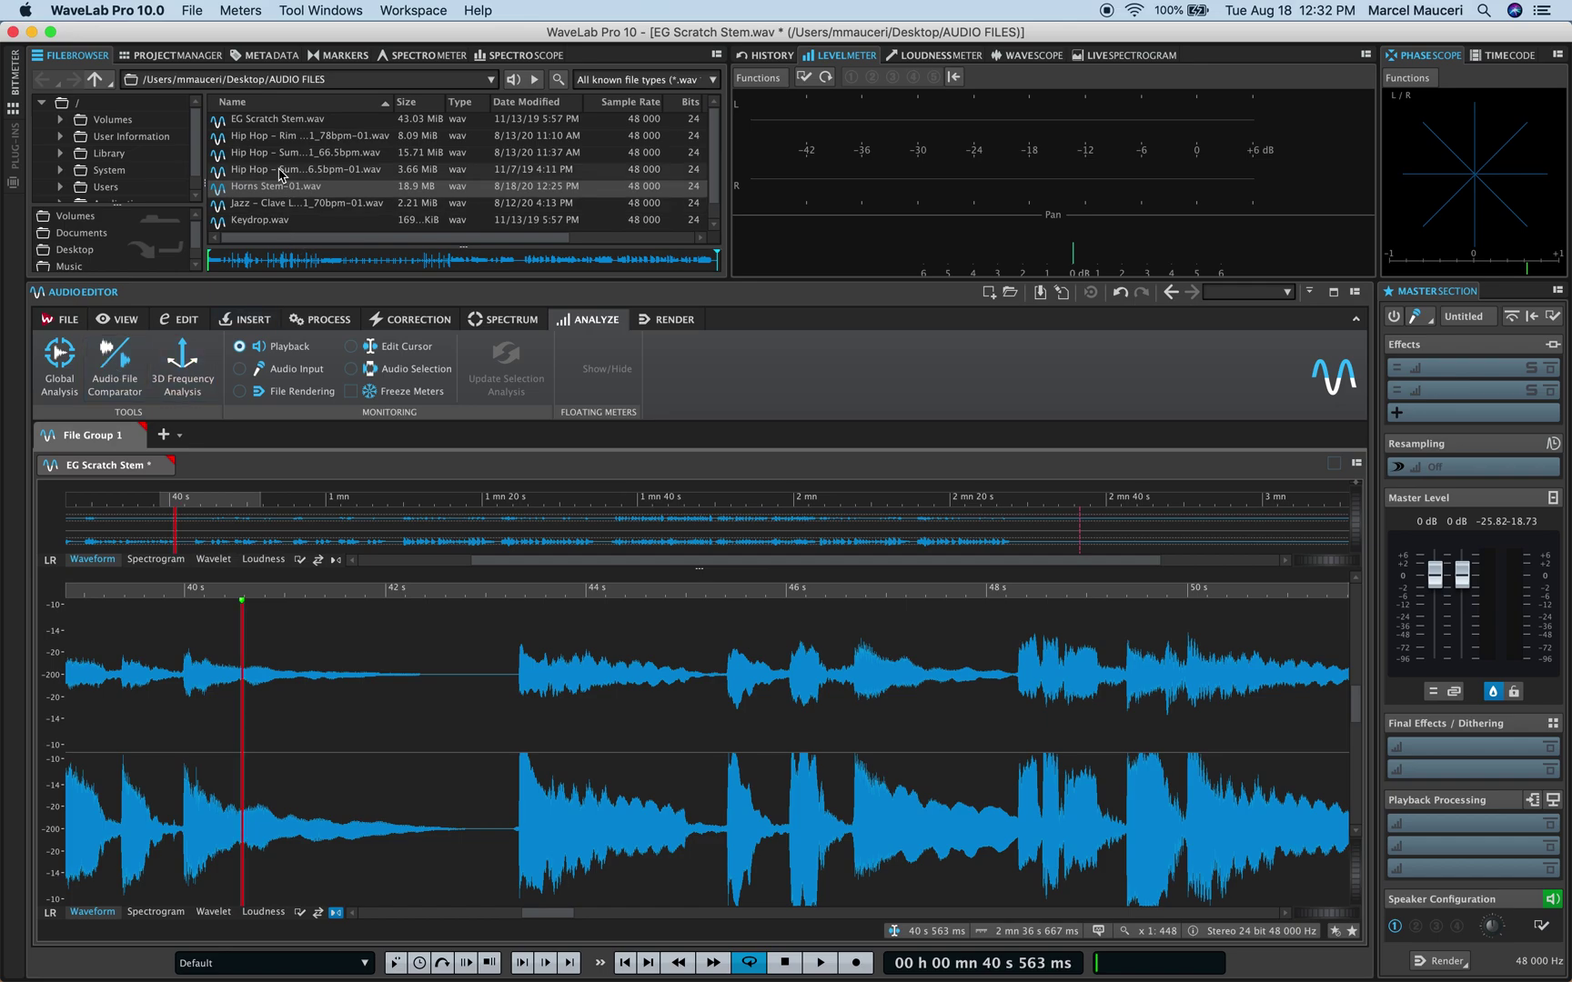
Load Summer Piano Loop, set it as the comparator's second file, then view 3D Frequency Analysis.
{"action": "left_click_drag", "start_coordinate": [282, 174], "coordinate": [289, 472]}
{"action": "left_click", "coordinate": [135, 467]}
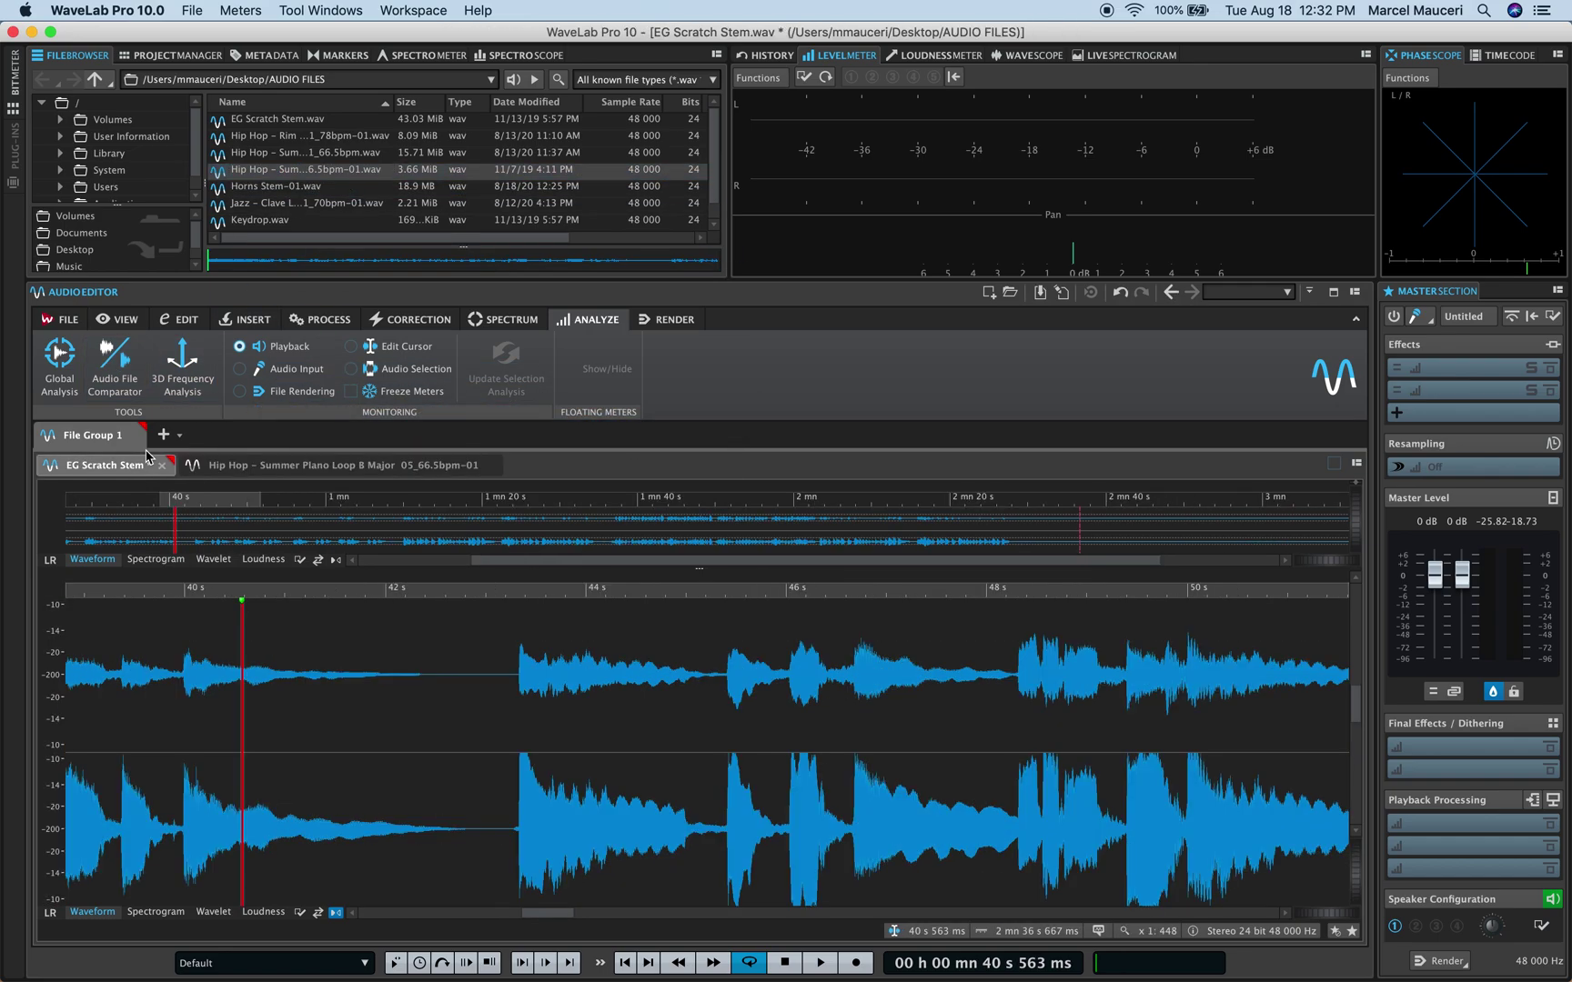
{"action": "left_click", "coordinate": [124, 364]}
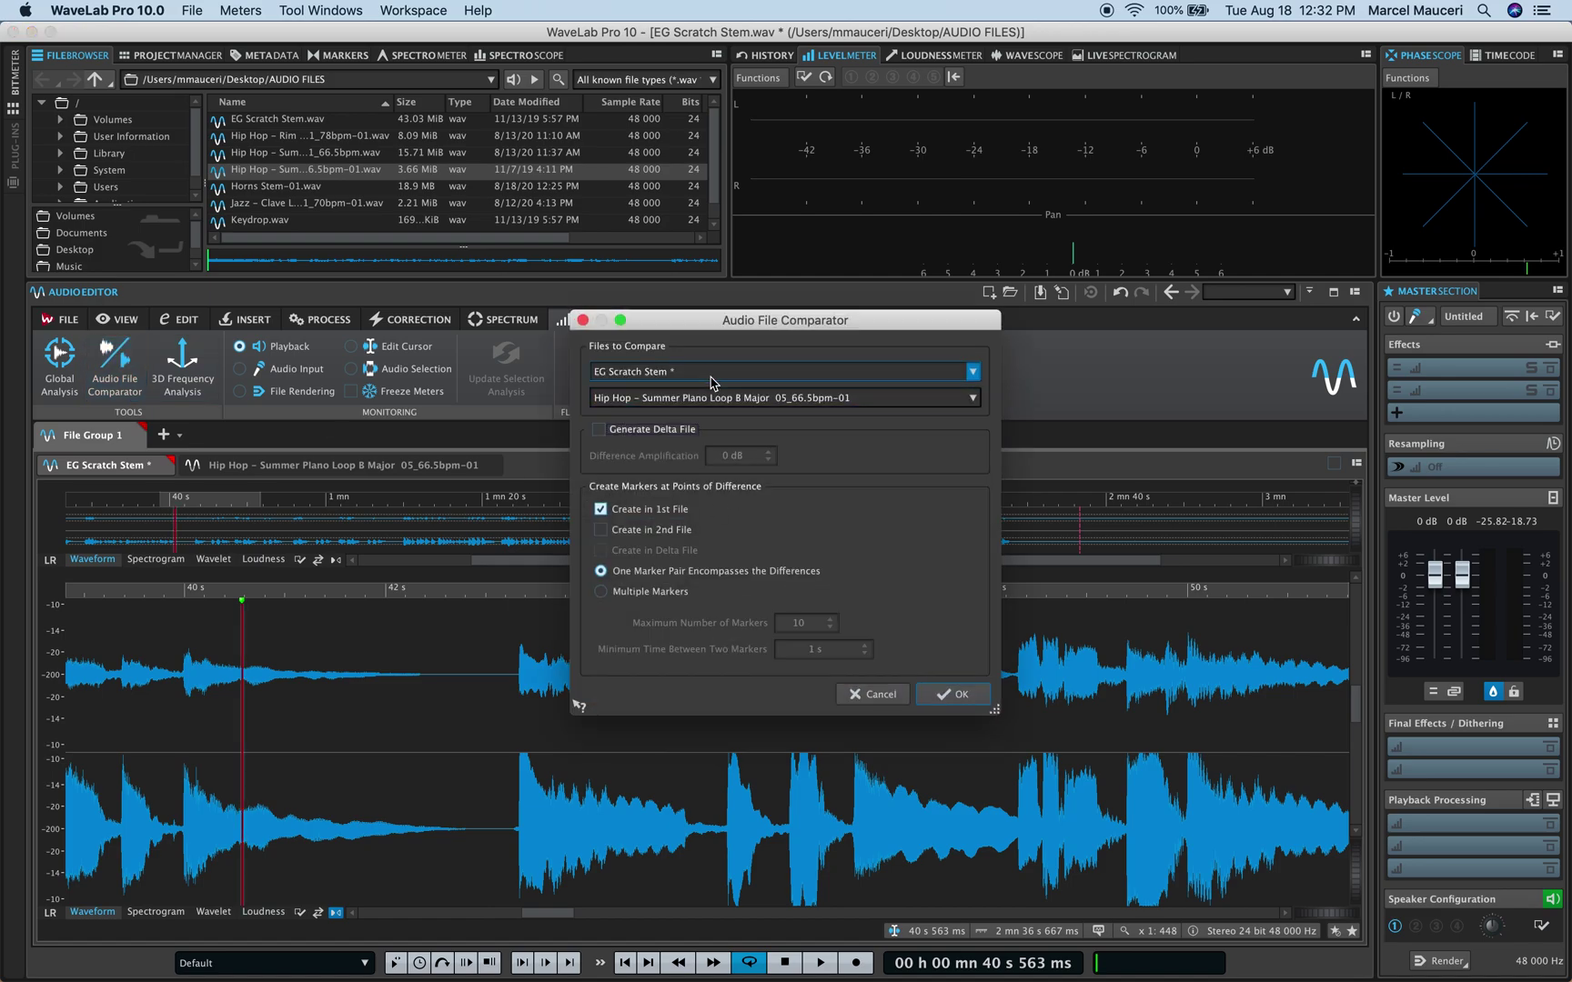
{"action": "left_click", "coordinate": [973, 399]}
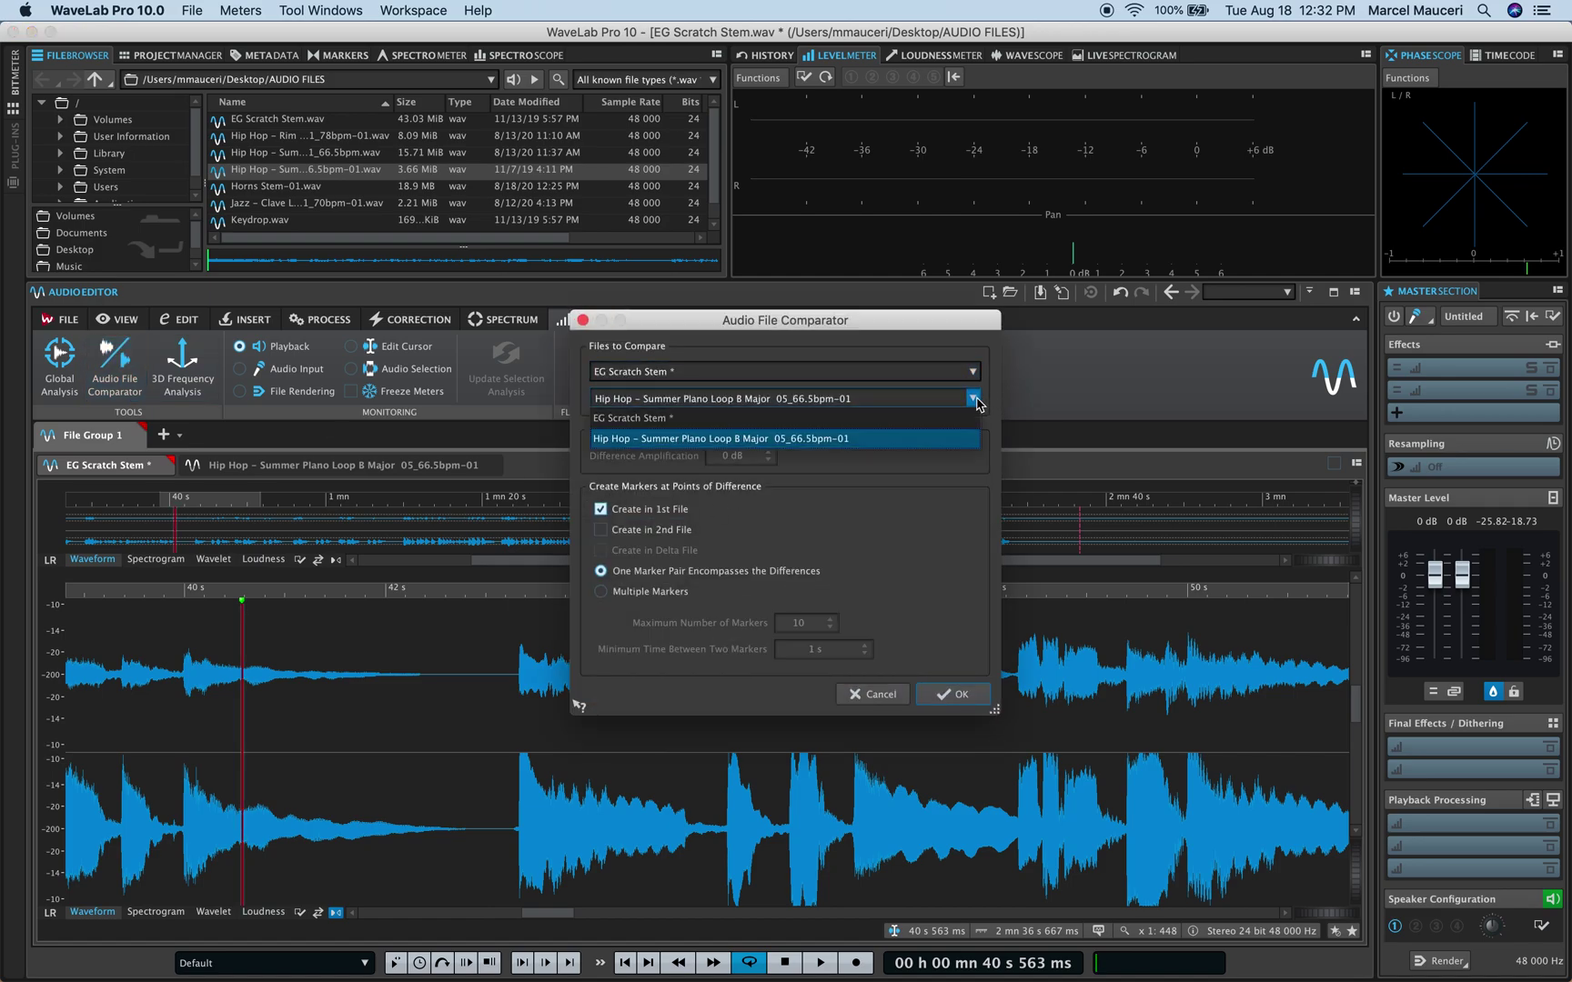
{"action": "left_click", "coordinate": [947, 356]}
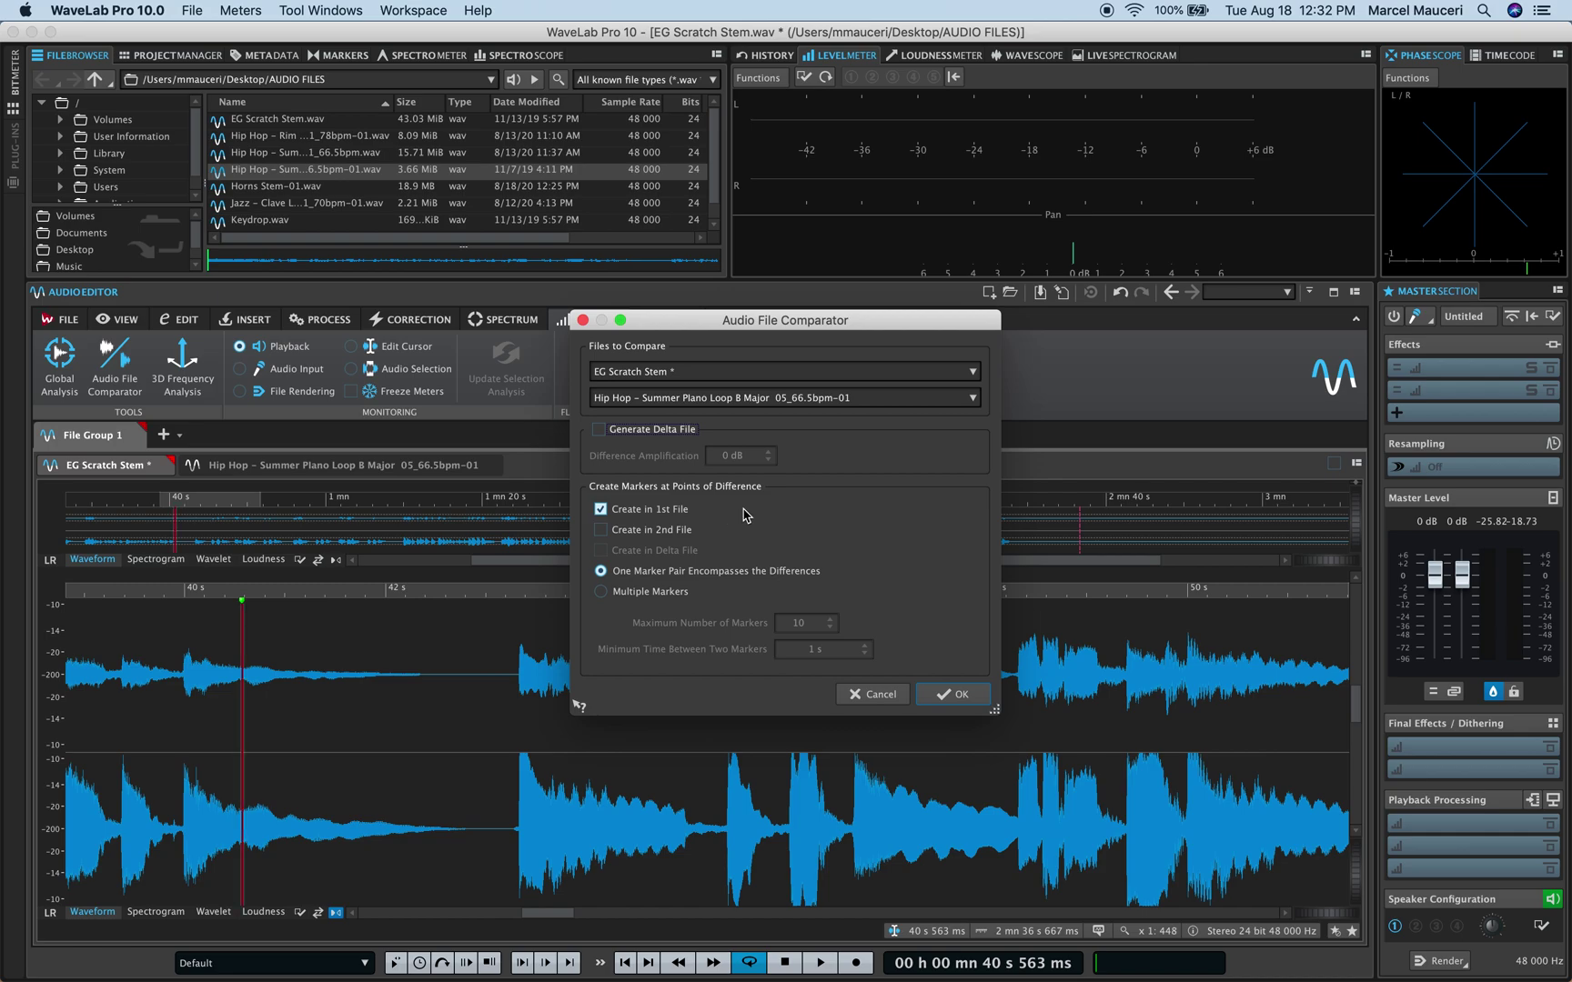
{"action": "key", "text": "Escape"}
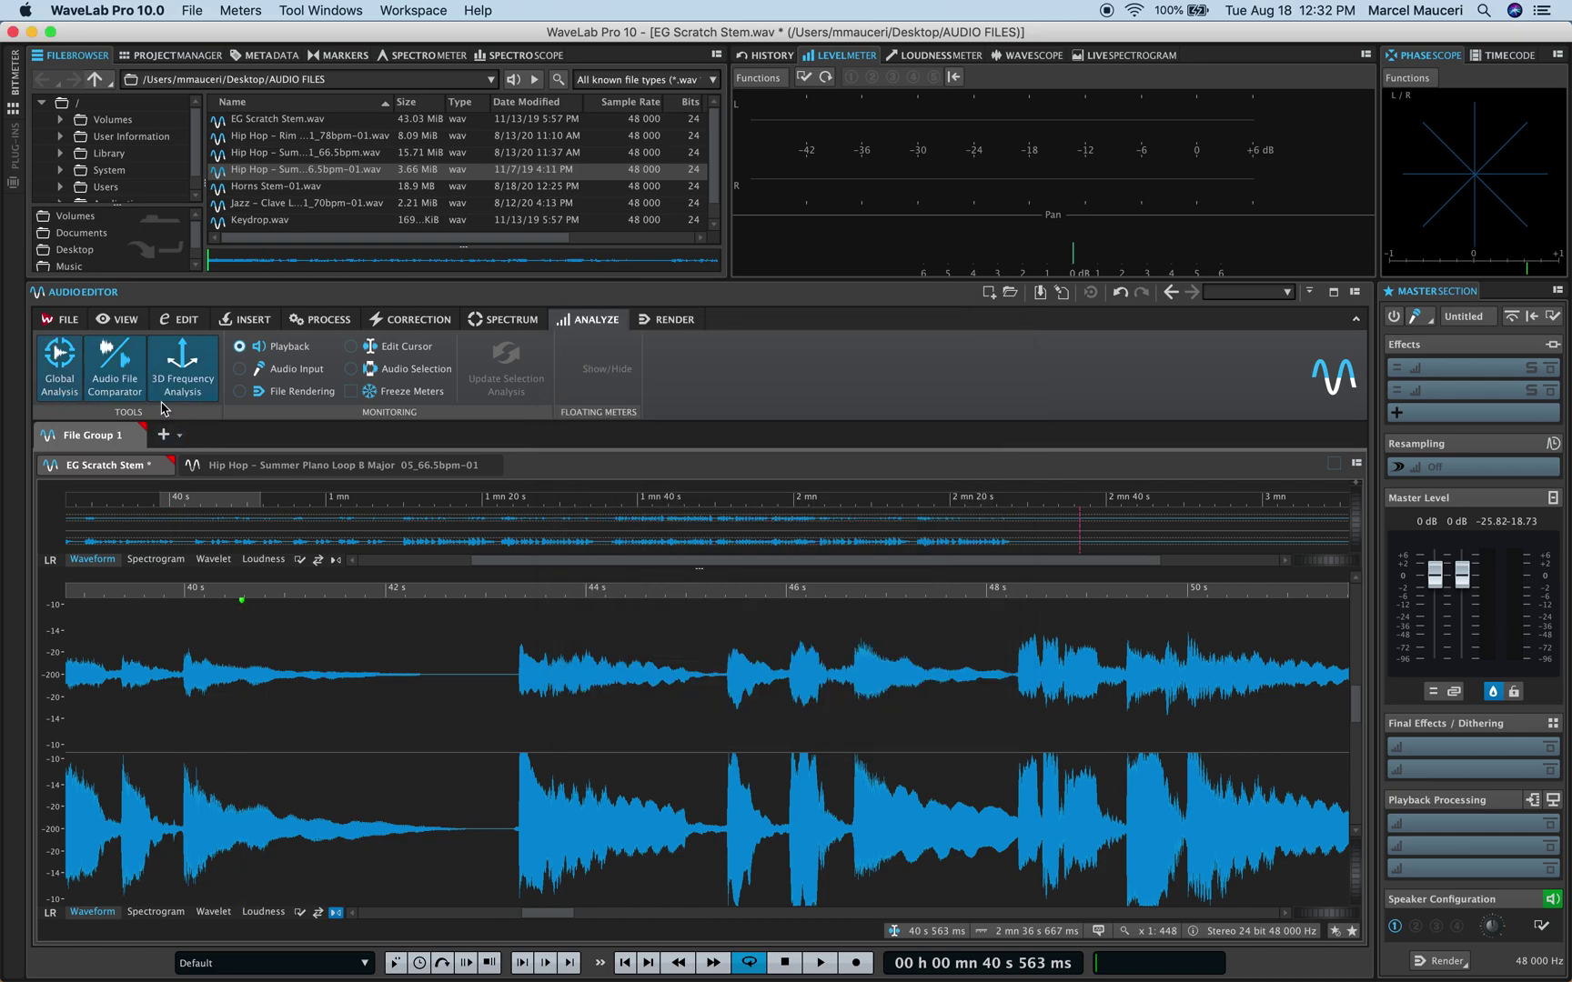
{"action": "left_click", "coordinate": [191, 399]}
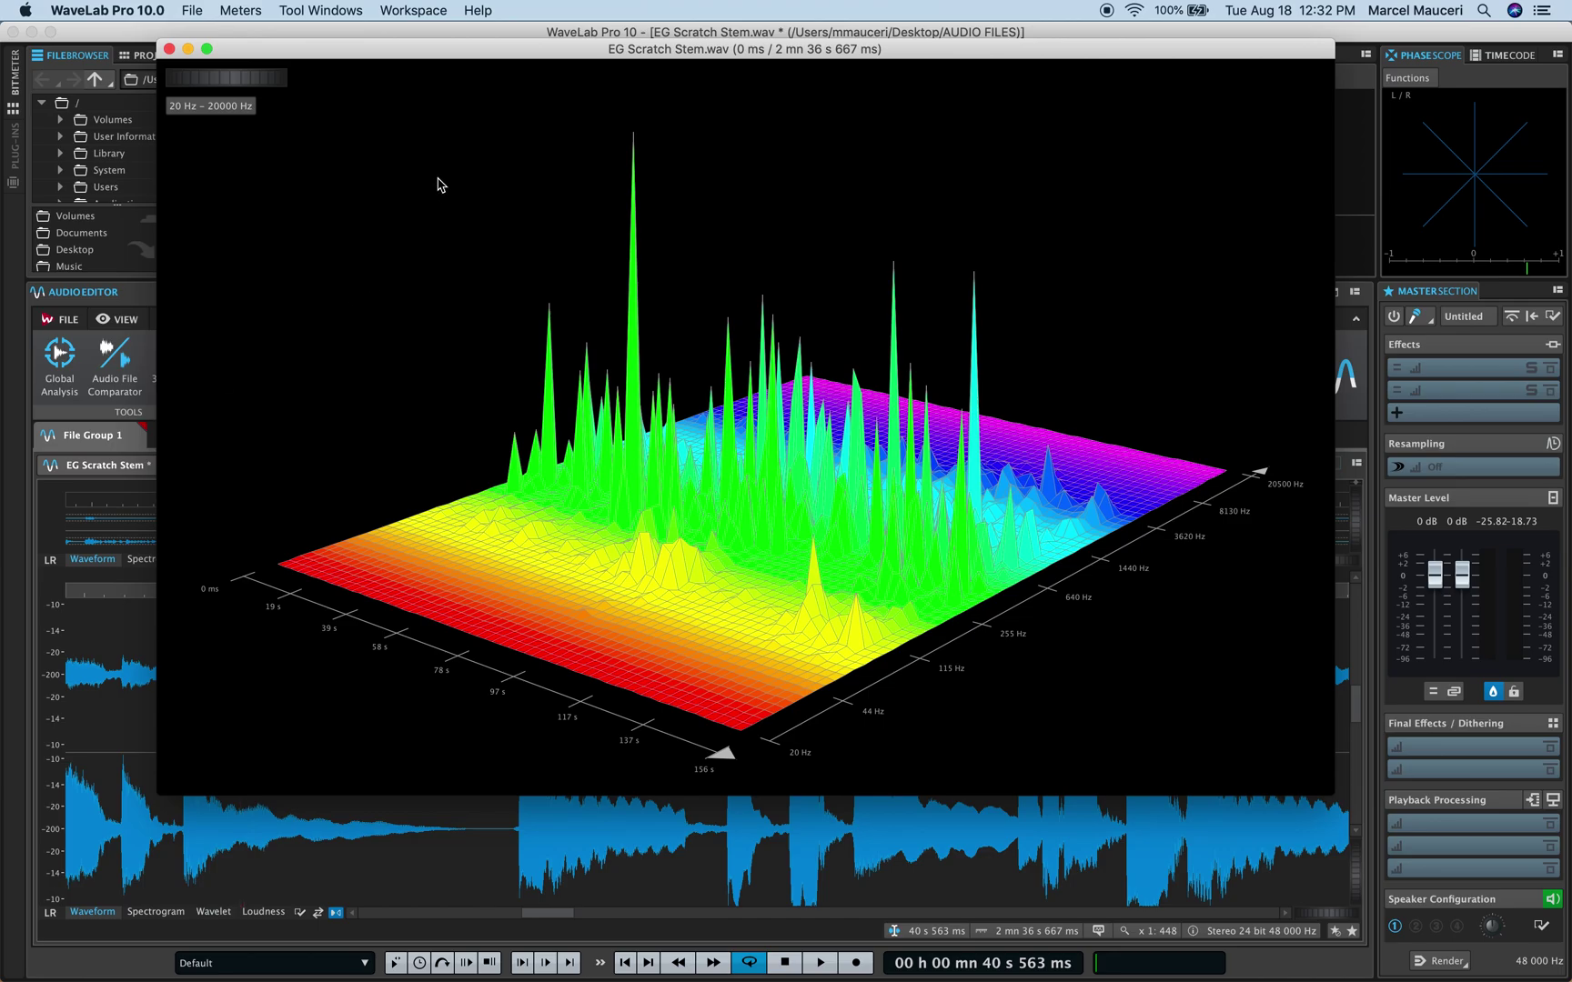
{"action": "mouse_move", "coordinate": [251, 81]}
{"action": "left_mouse_down"}
{"action": "mouse_move", "coordinate": [295, 73]}
{"action": "mouse_move", "coordinate": [232, 84]}
{"action": "left_mouse_up"}
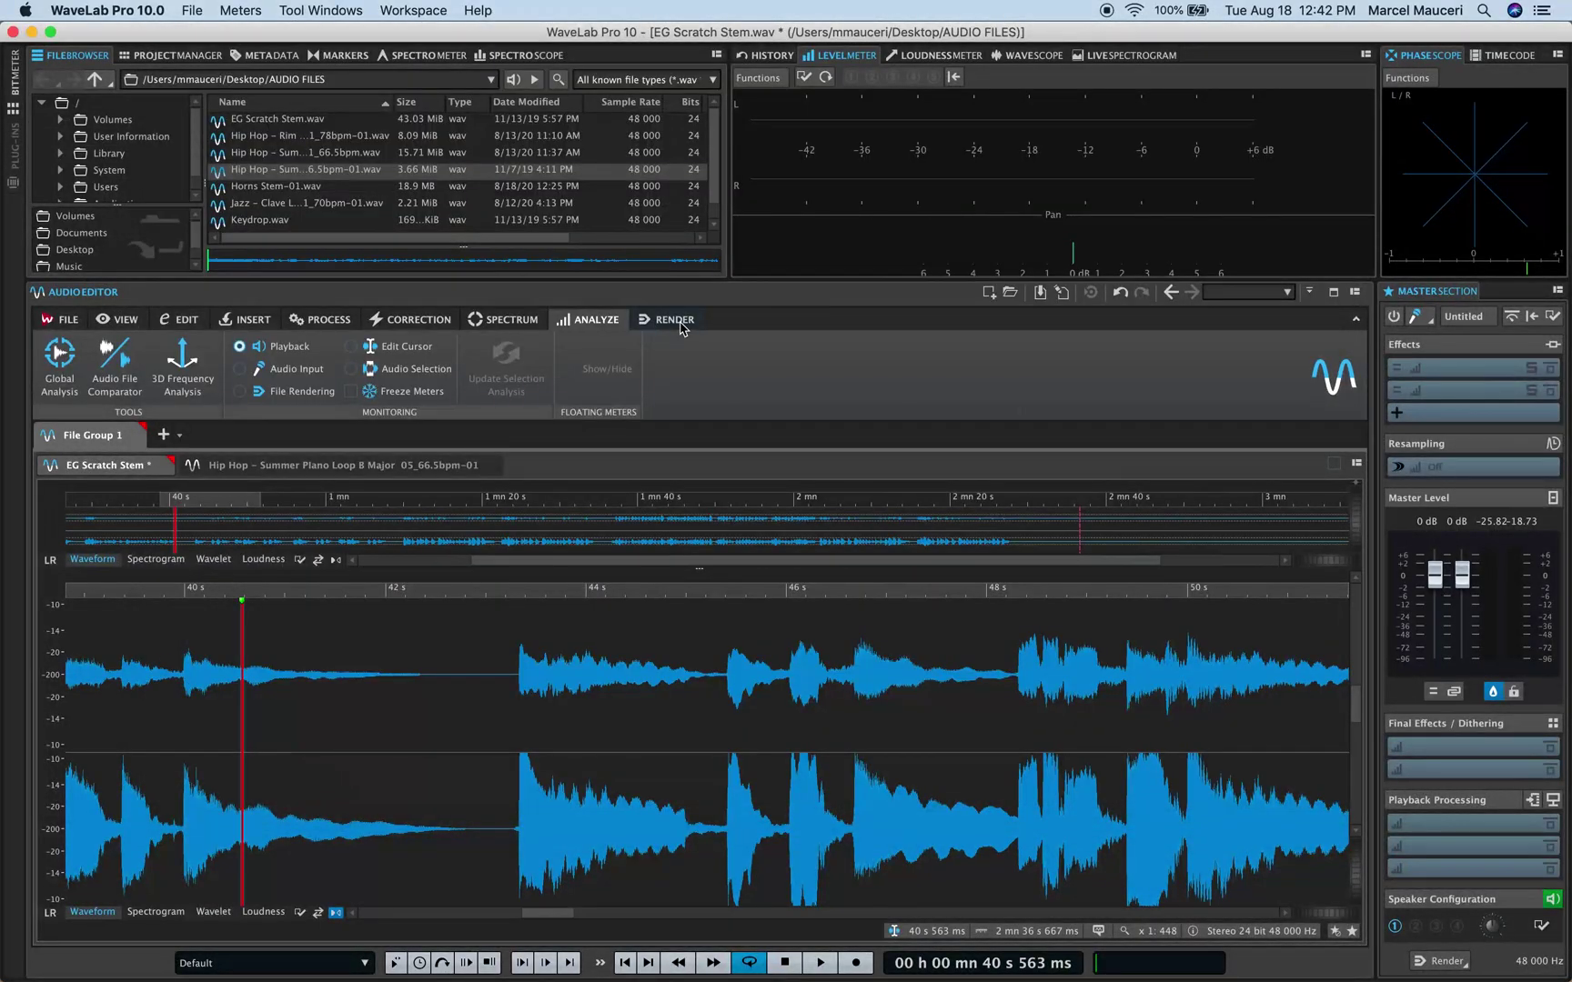
Review the Render Source (whole file), Options and Presets lists for a Wav output.
{"action": "left_click", "coordinate": [675, 320]}
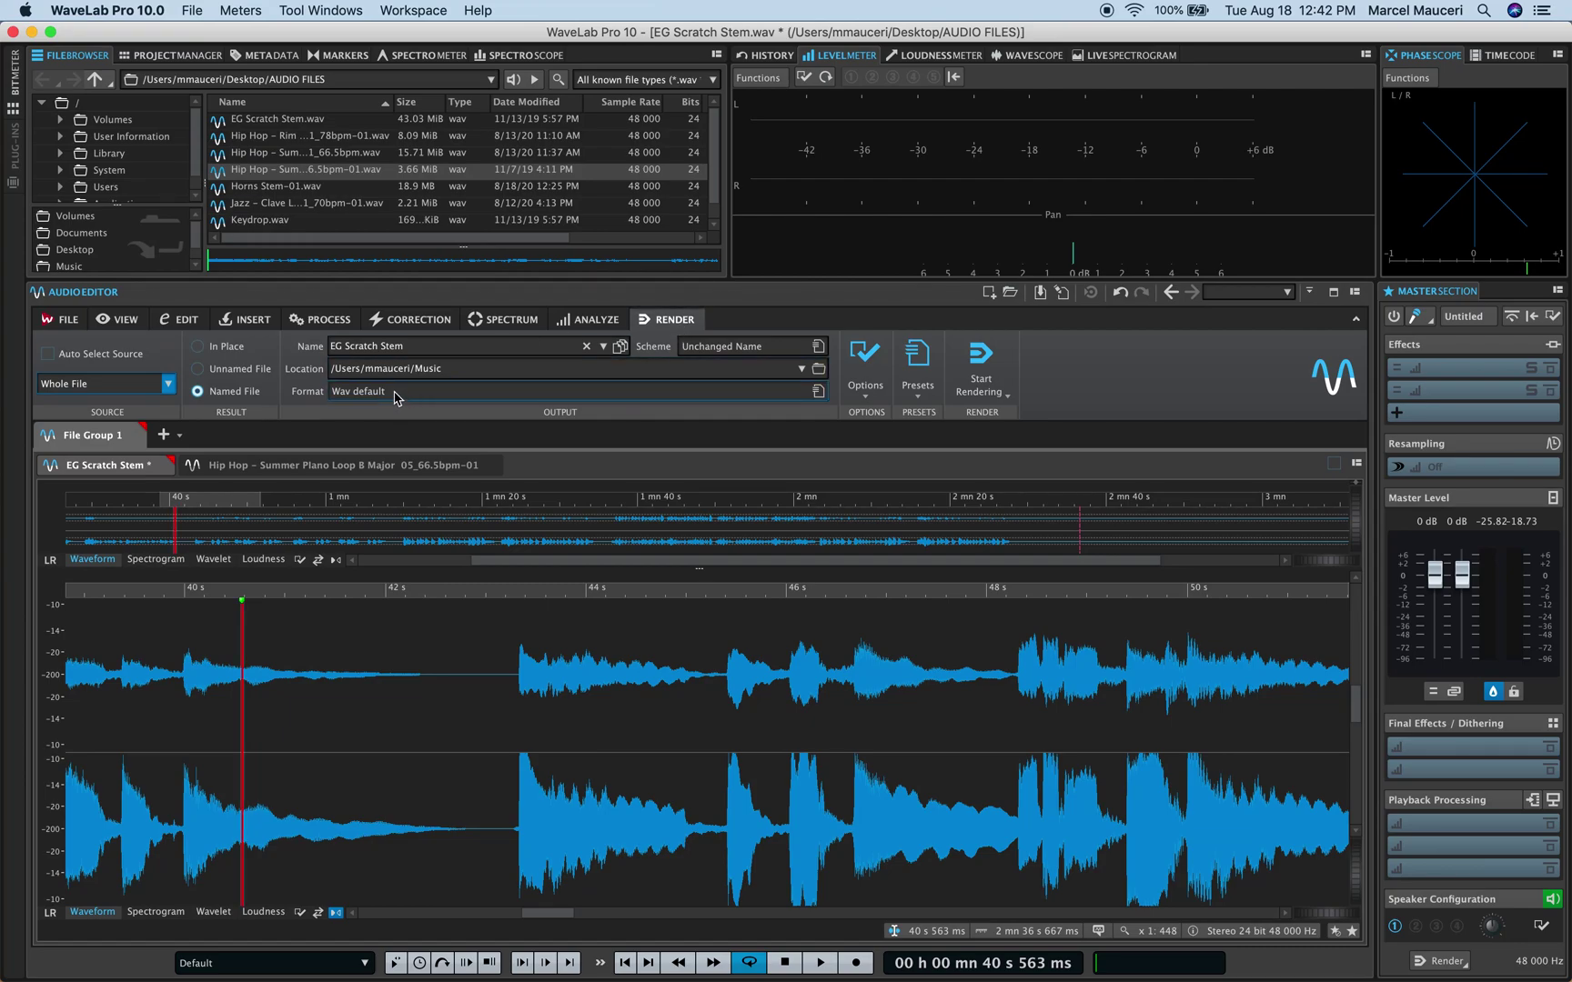
{"action": "left_click", "coordinate": [169, 385]}
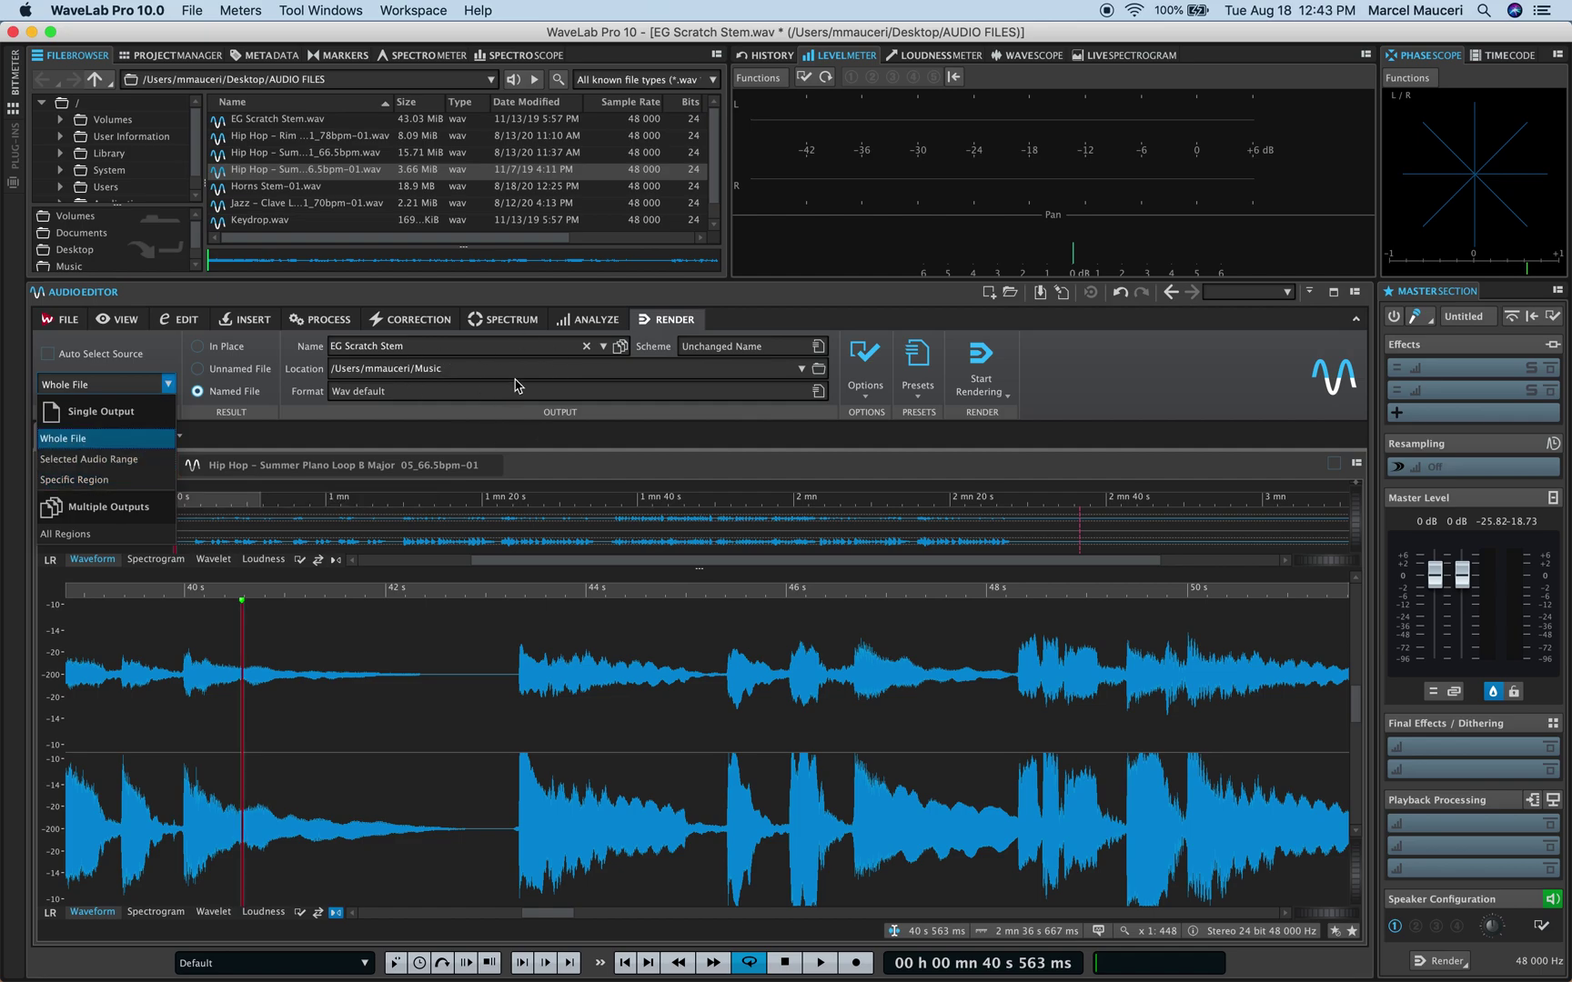
{"action": "left_click", "coordinate": [673, 391]}
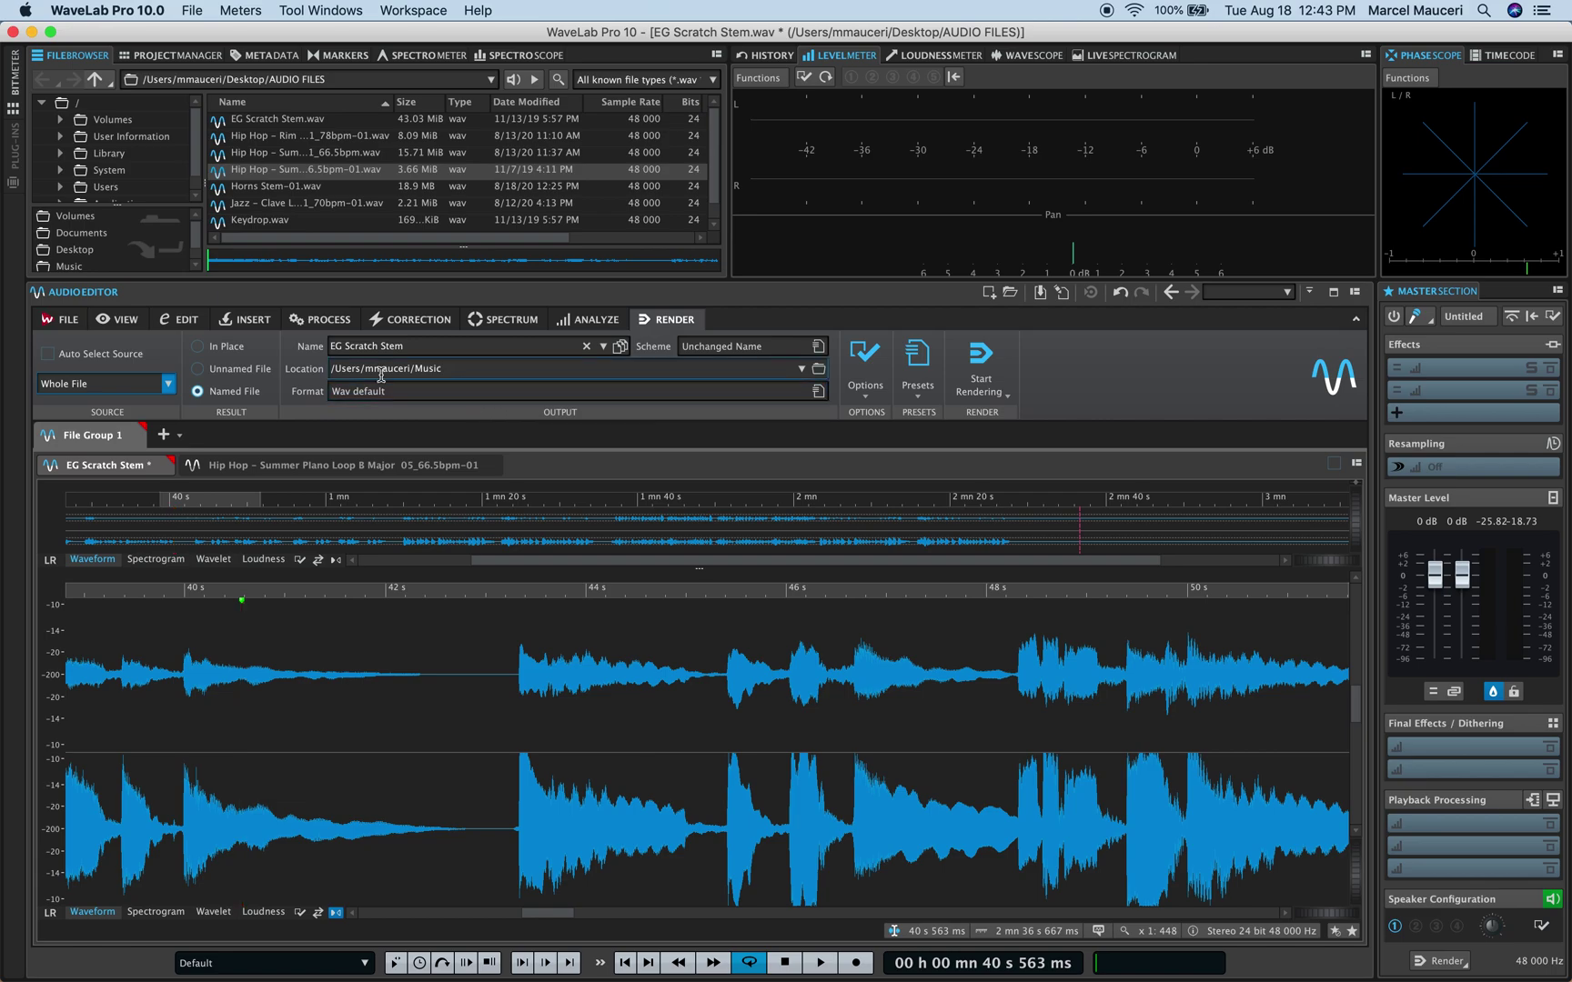
{"action": "left_click", "coordinate": [874, 398]}
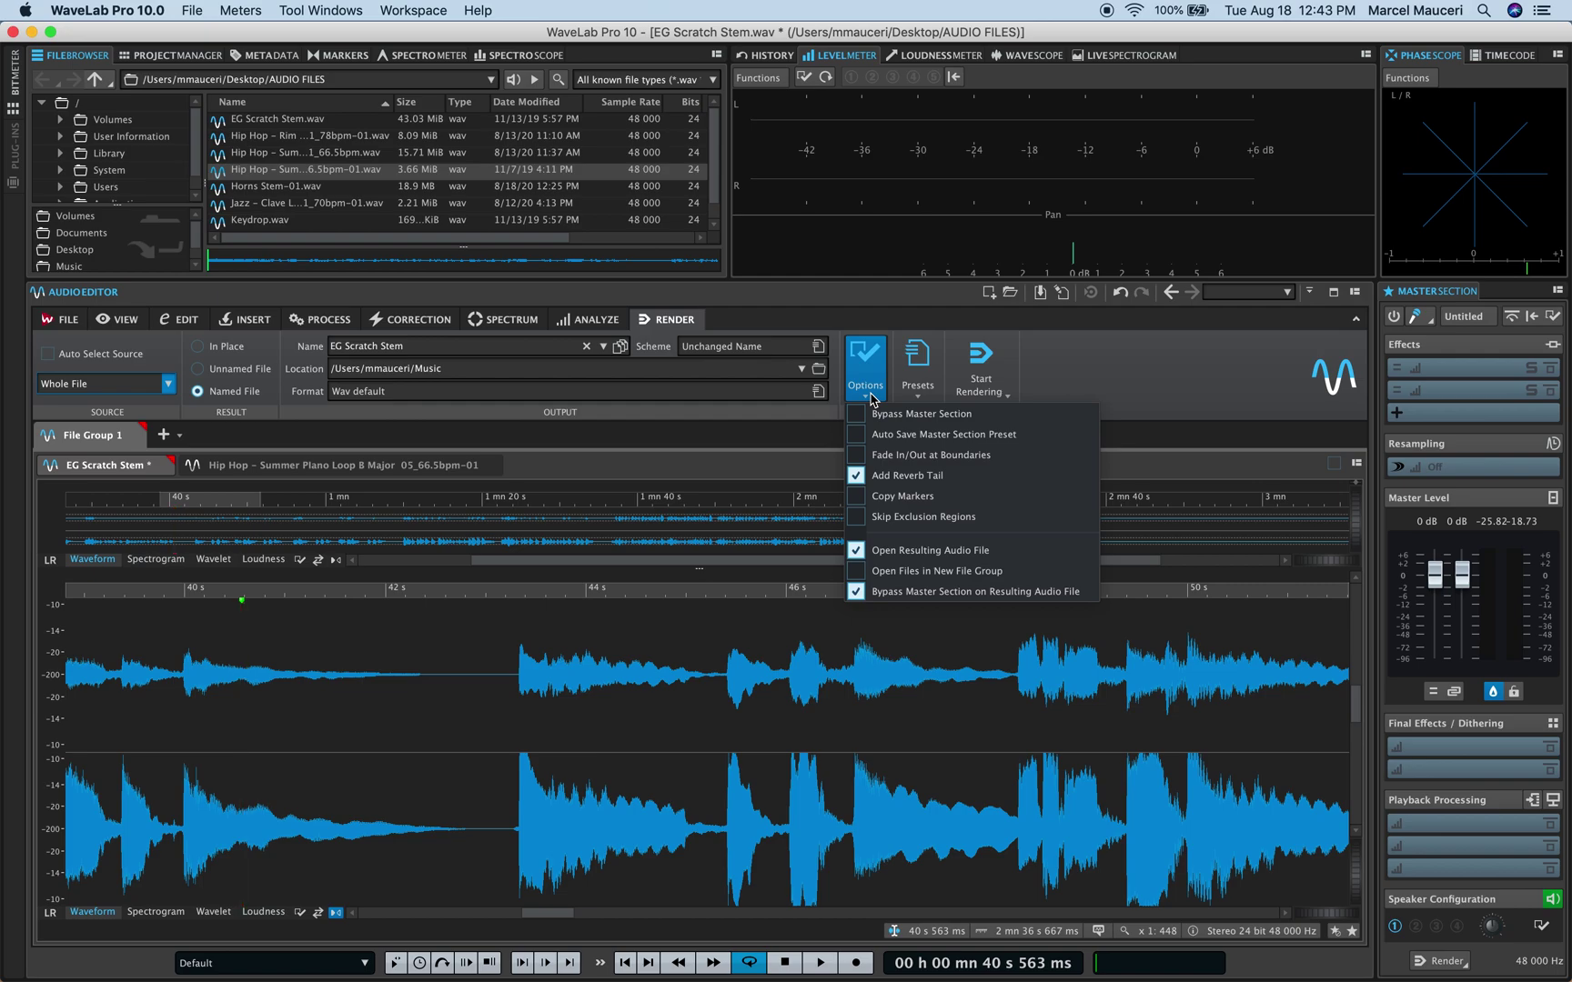
{"action": "mouse_move", "coordinate": [946, 484]}
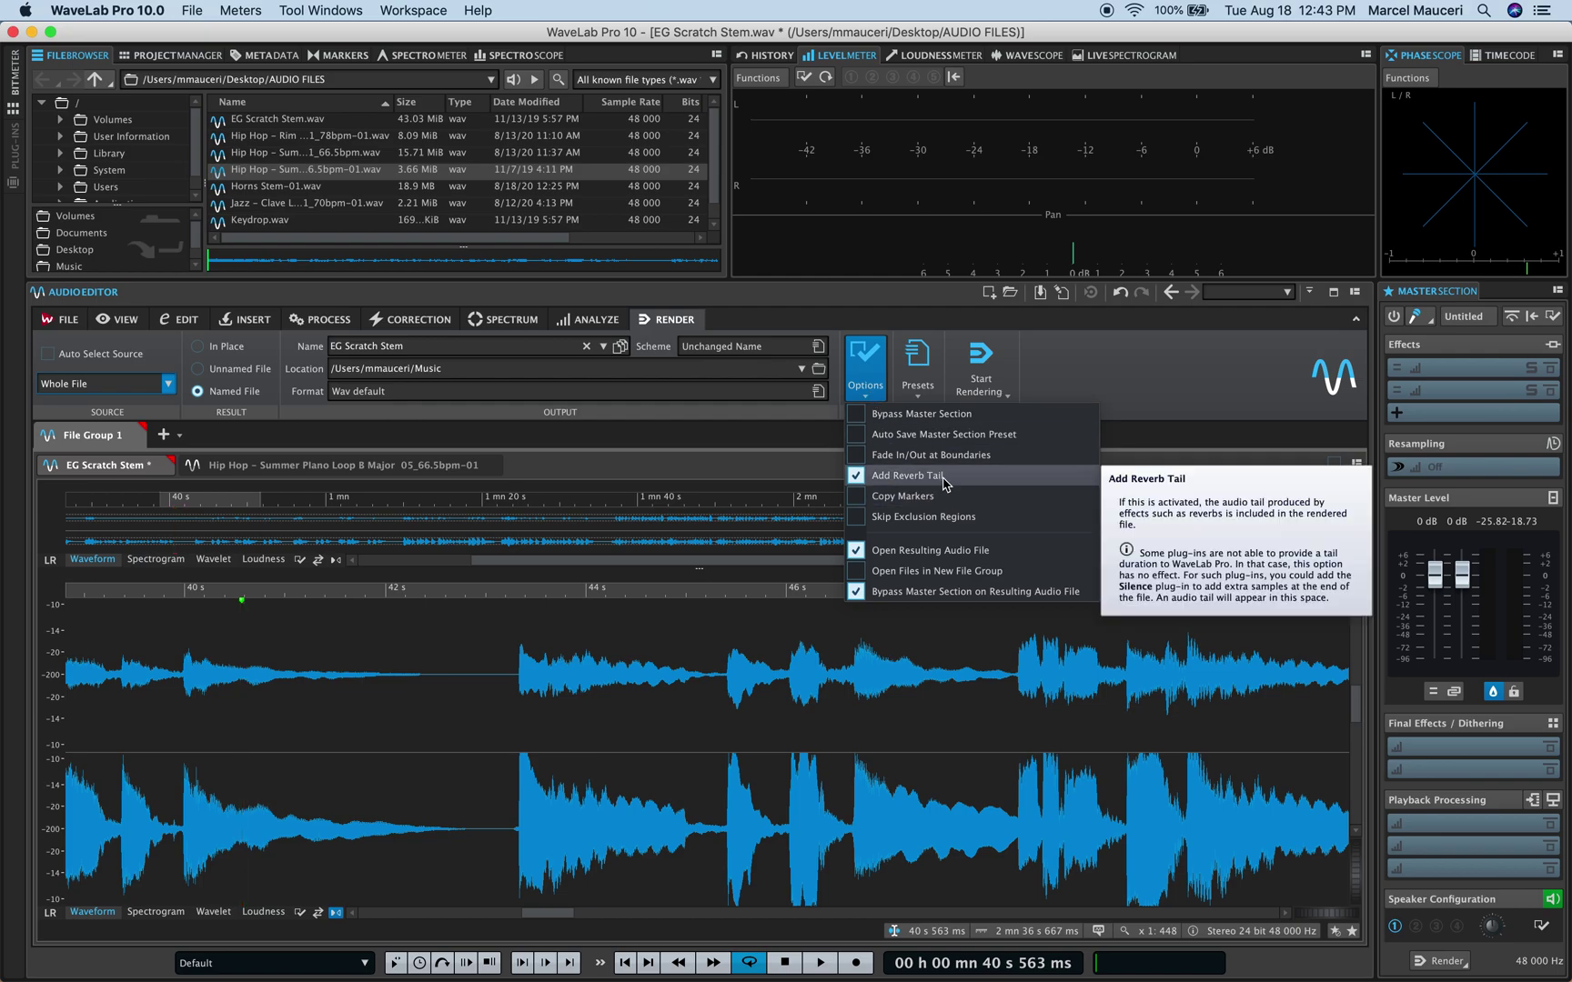
{"action": "left_click", "coordinate": [926, 391]}
{"action": "left_click", "coordinate": [926, 391]}
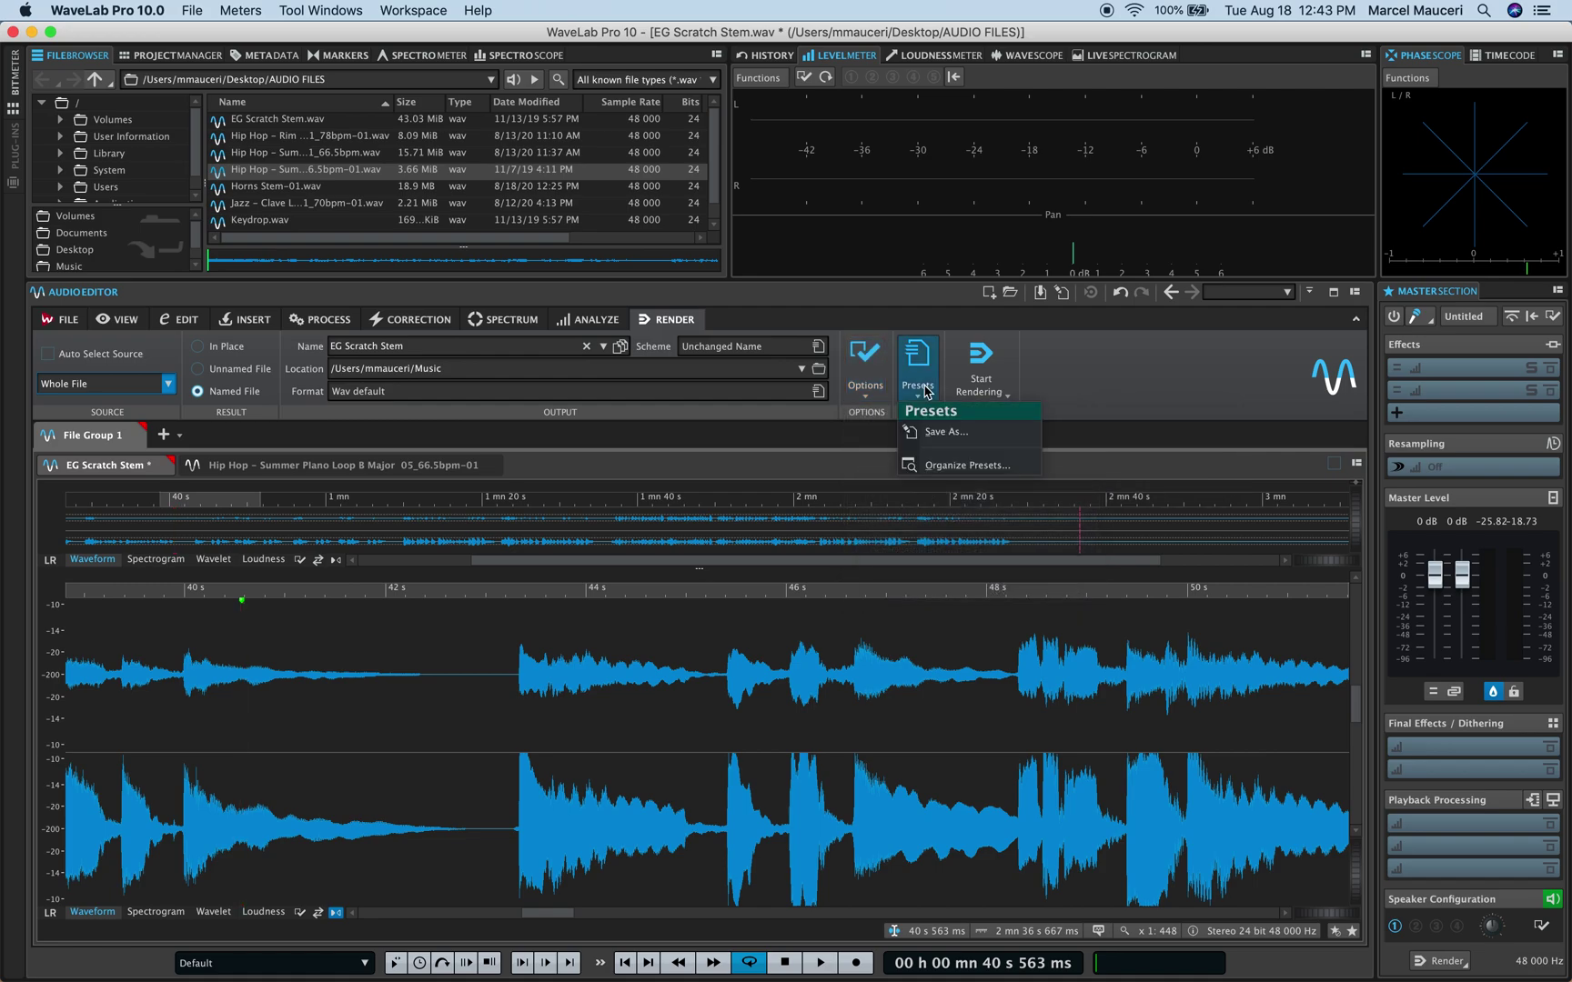
{"action": "left_click", "coordinate": [1055, 392]}
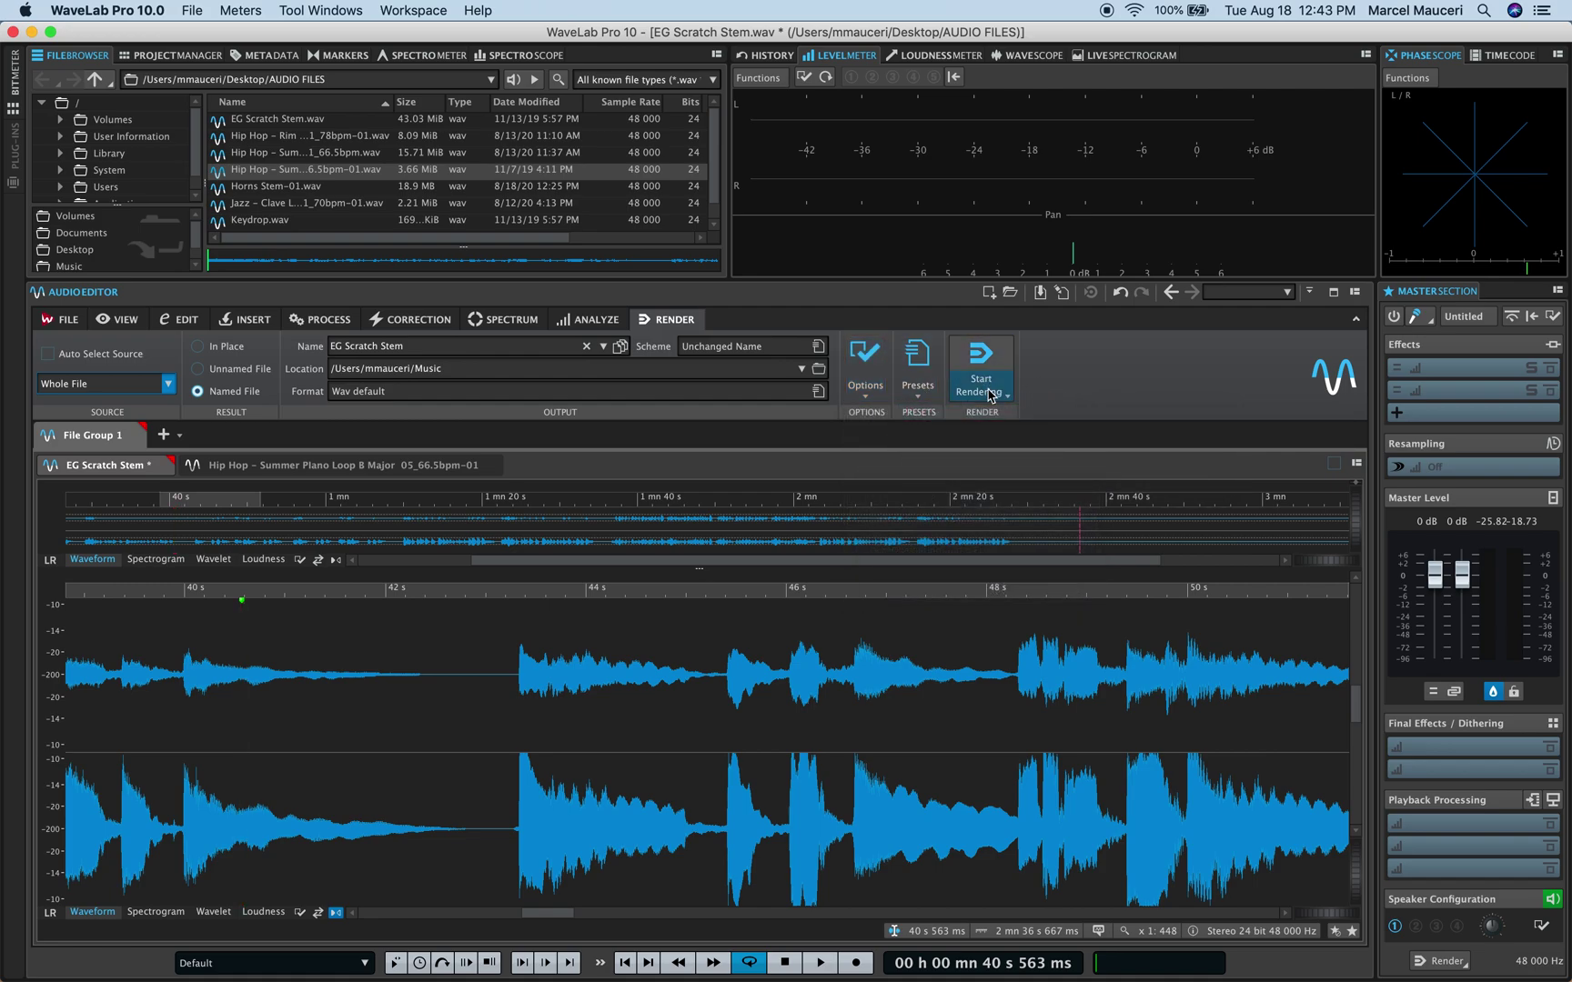